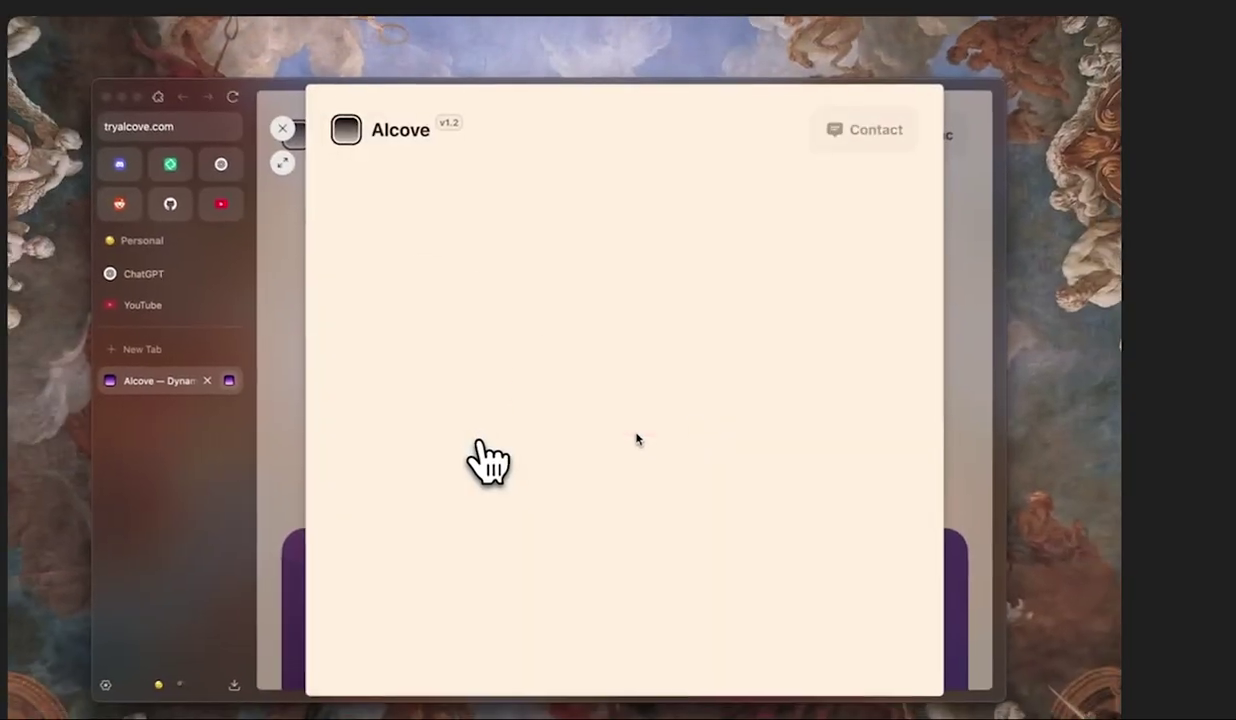
click(288, 168)
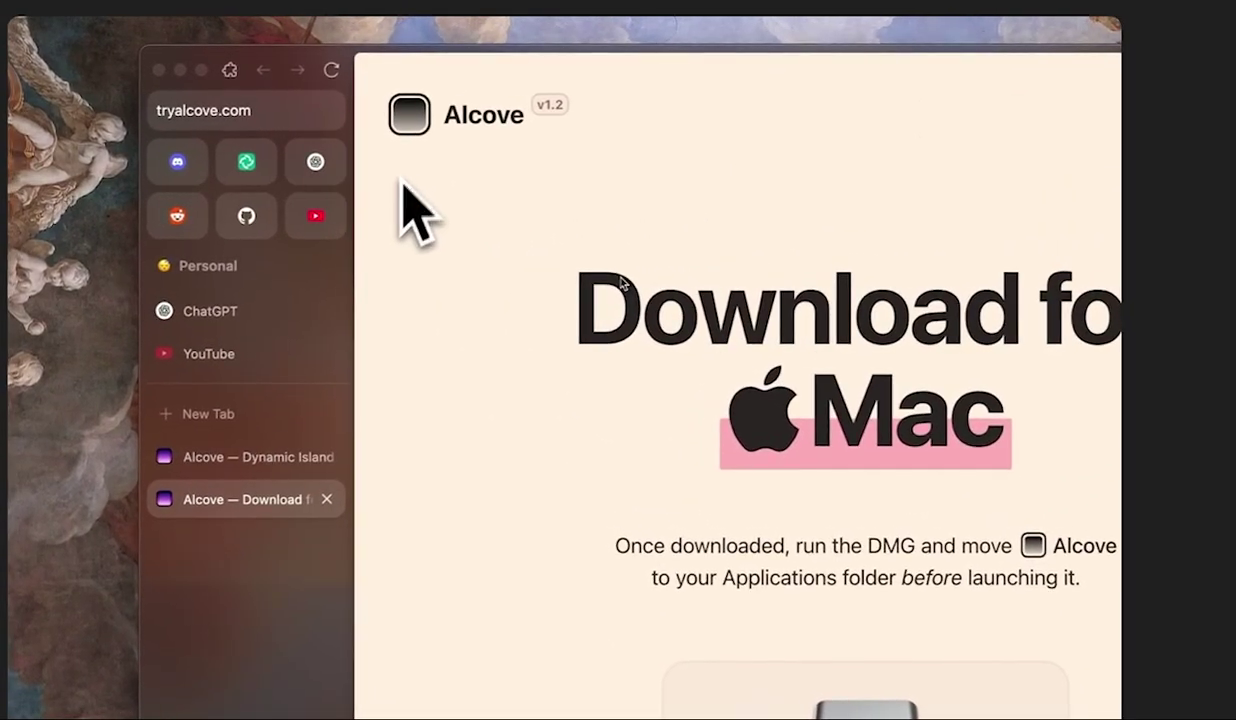
click(325, 499)
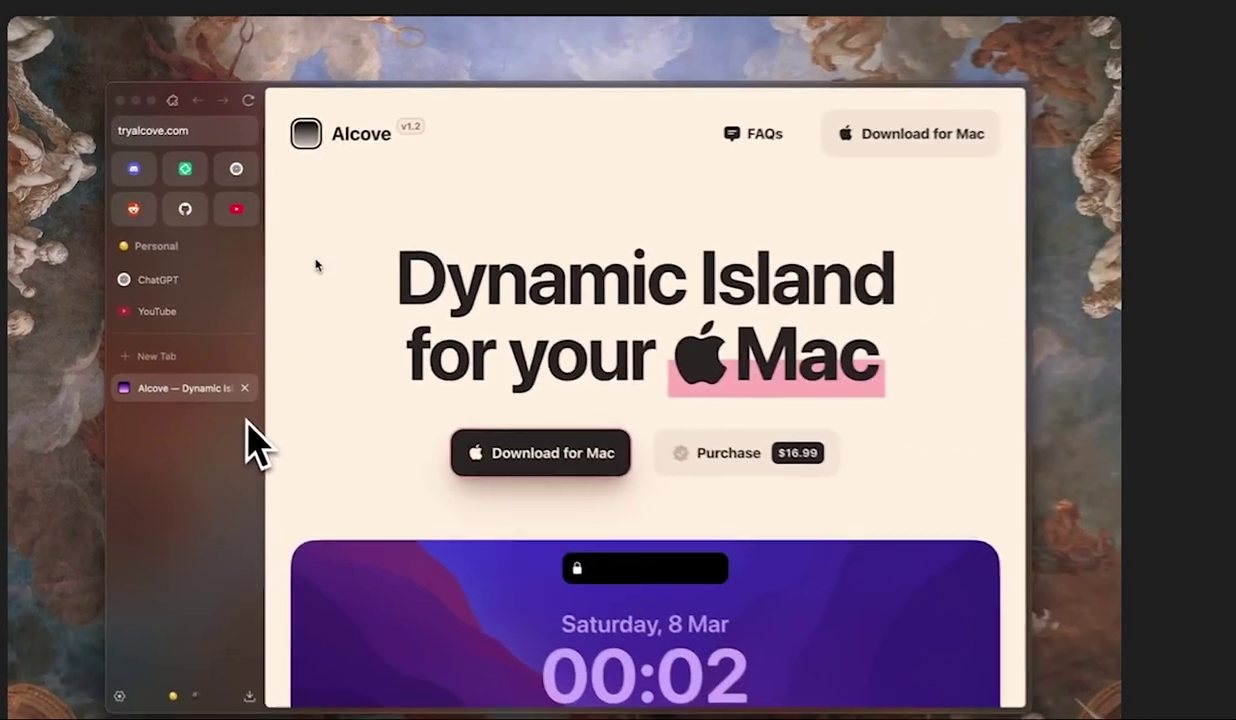
Search Google for "zen browser" in a new tab and open the official zen-browser.app result
key(super+s)
key(ctrl+t)
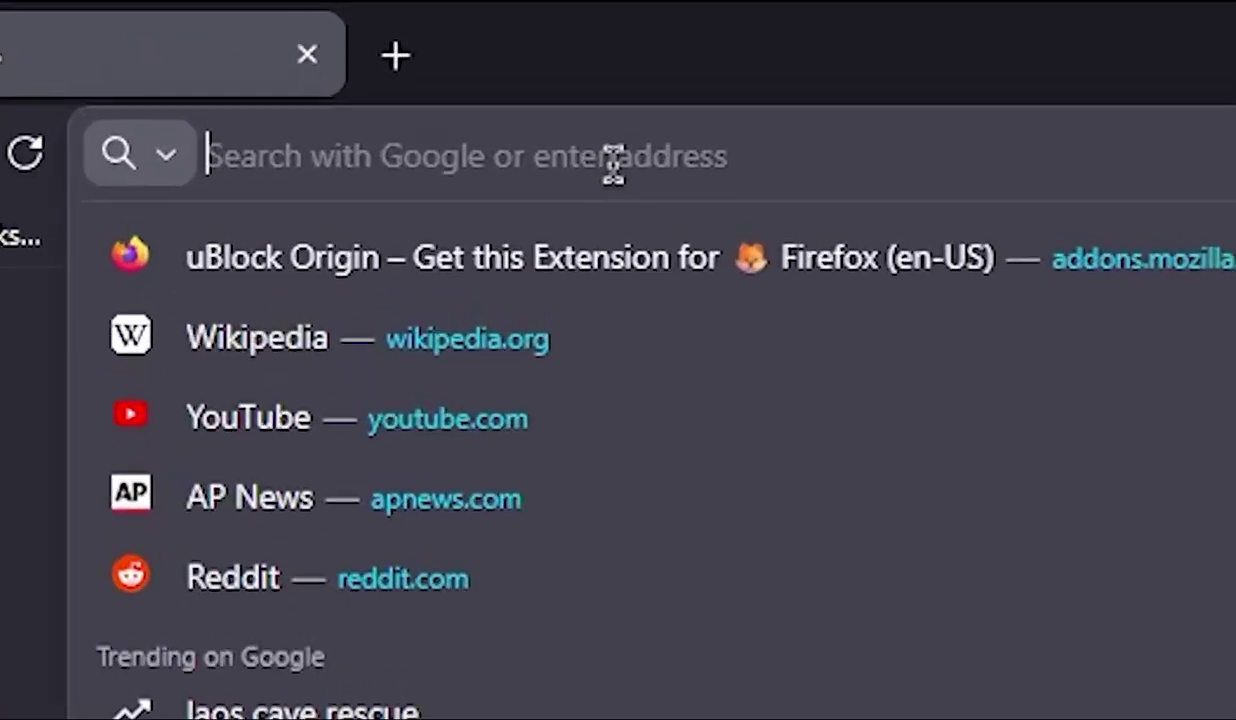
text(zen browser)
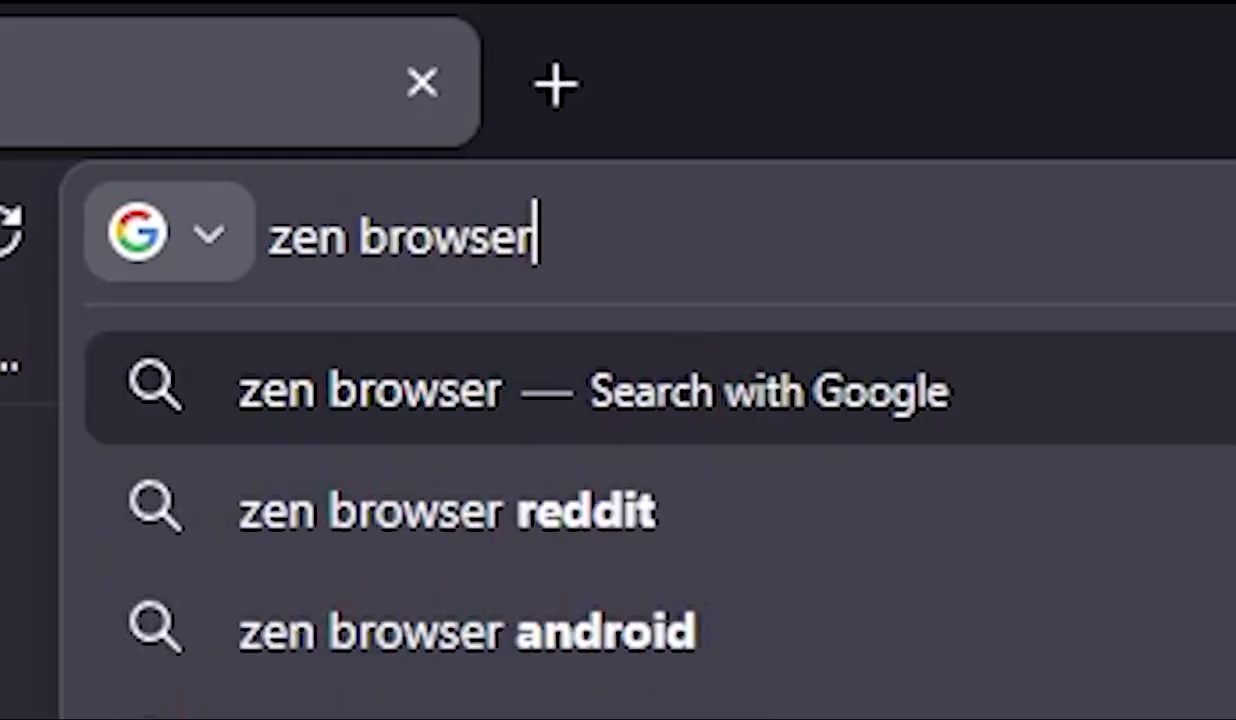
key(Return)
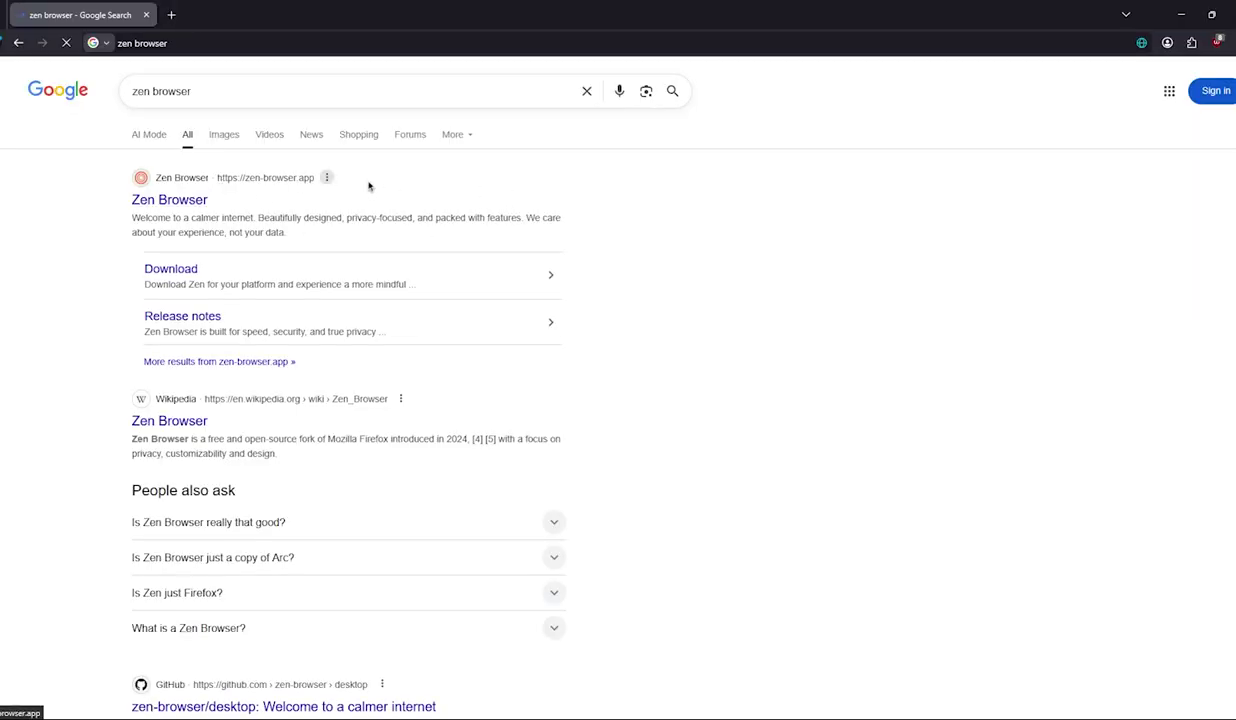
click(147, 201)
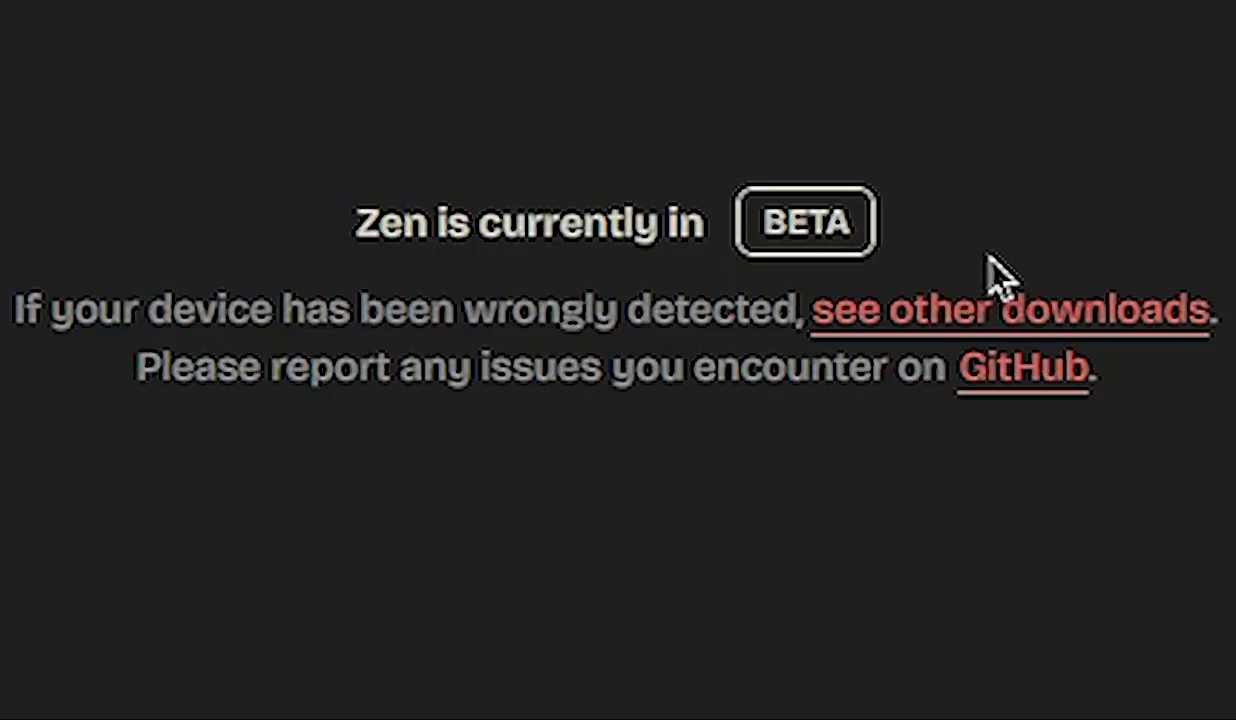
Examine the notes on Zen's download page and the homepage's demo and productivity feature sections
drag(966, 305, 899, 185)
click(370, 250)
click(916, 218)
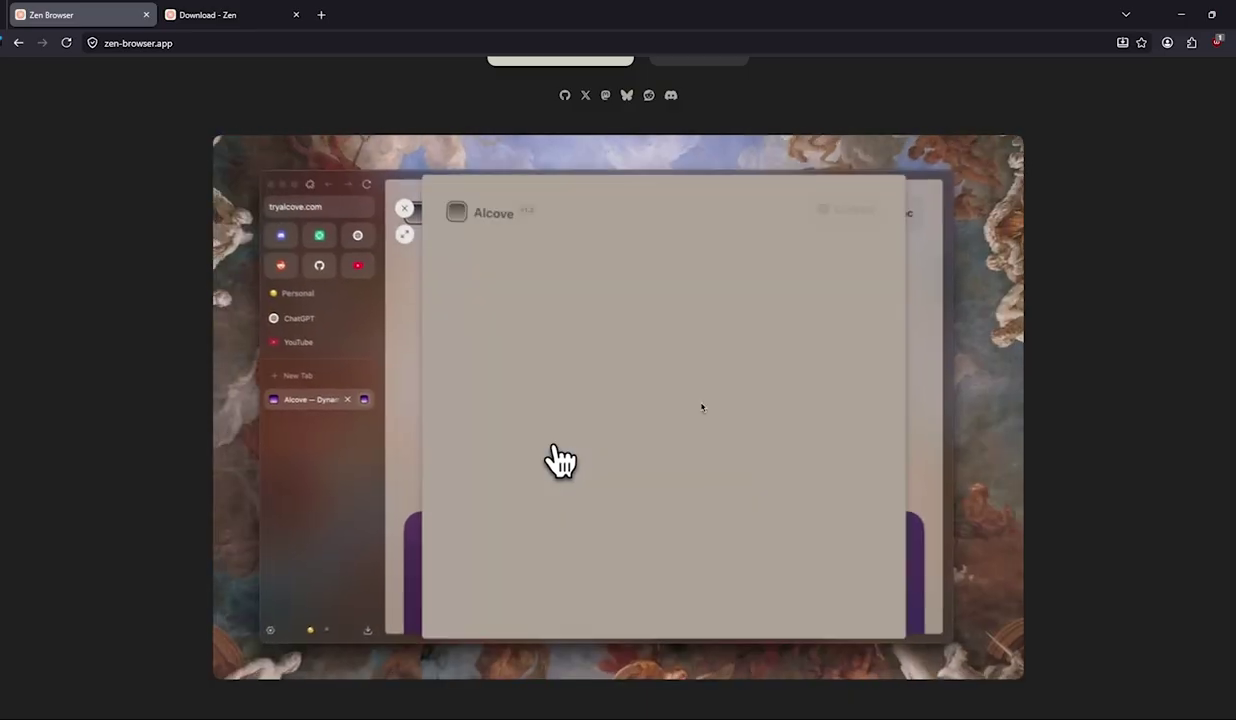
scroll(665, 385, down, 5)
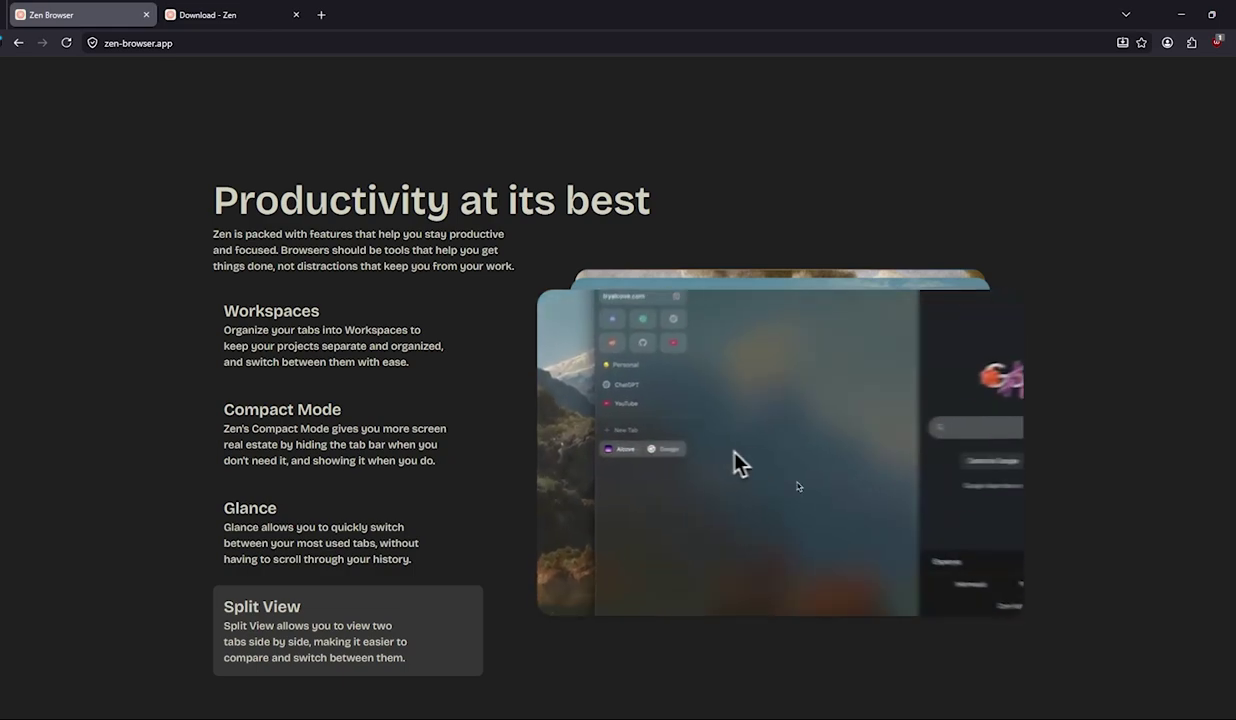
scroll(590, 420, down, 4)
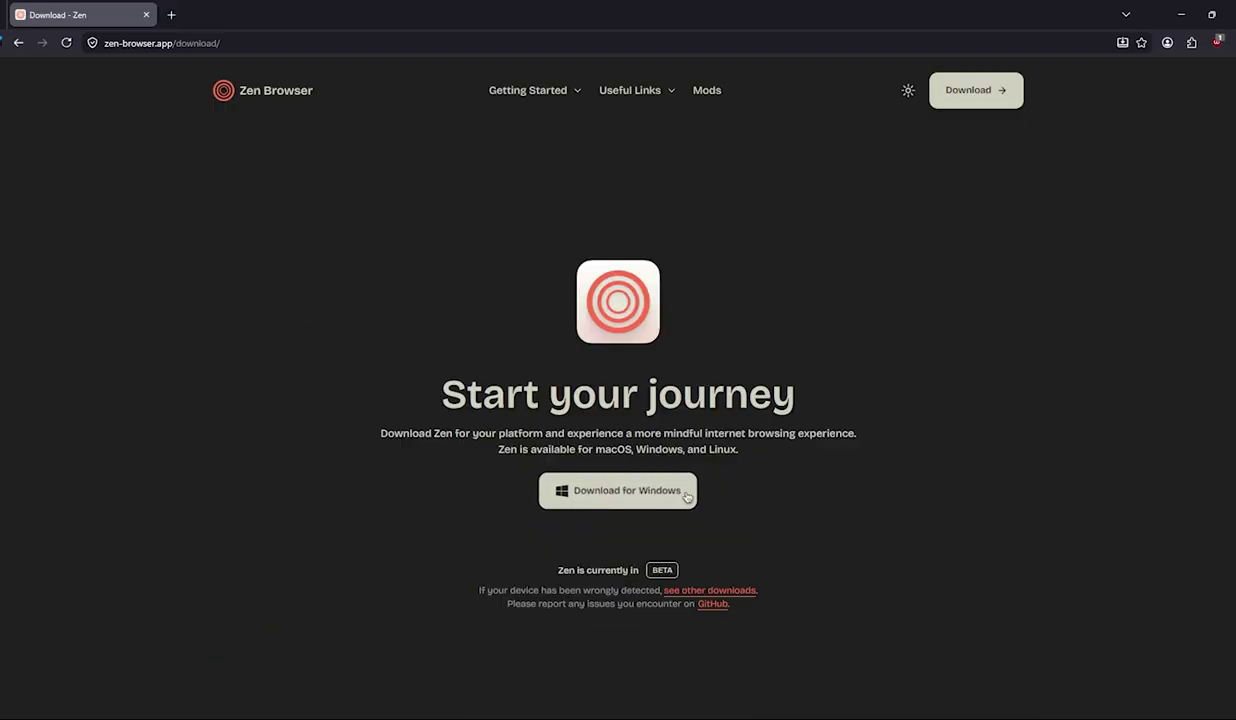
Download Zen Browser for Windows from its download page and proceed past the setup wizard's welcome page
scroll(833, 400, down, 3)
scroll(640, 336, up, 3)
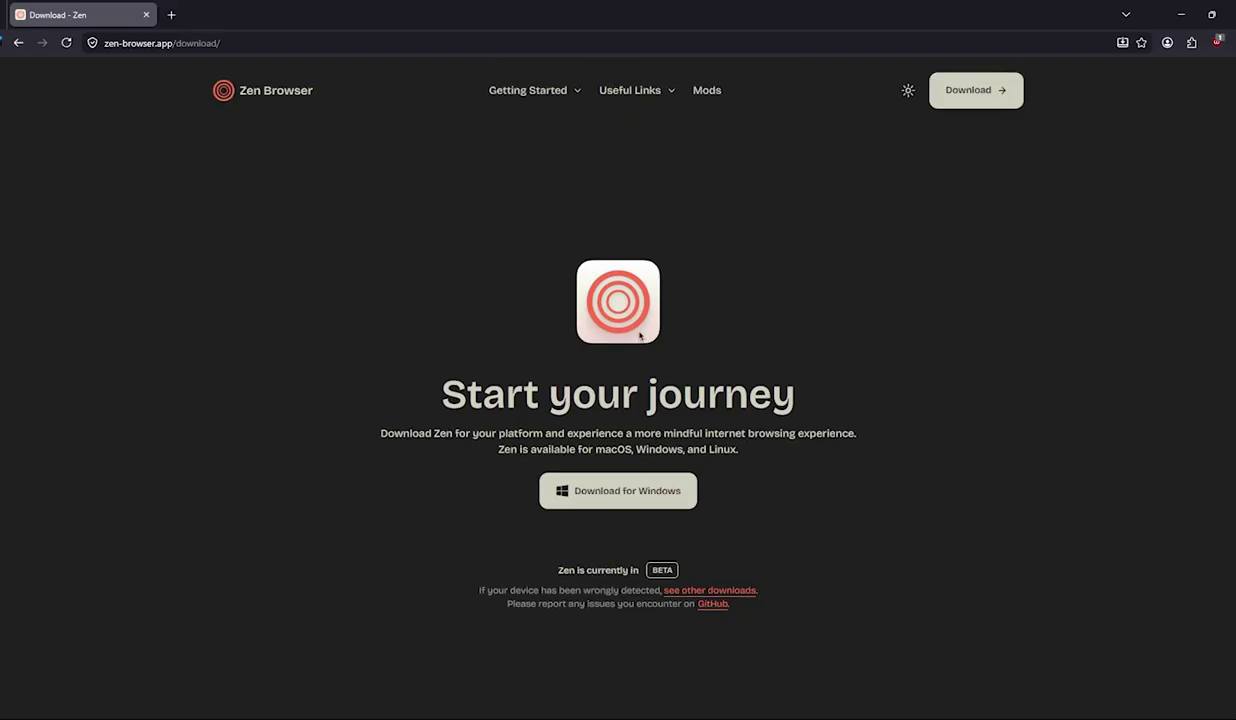
click(652, 492)
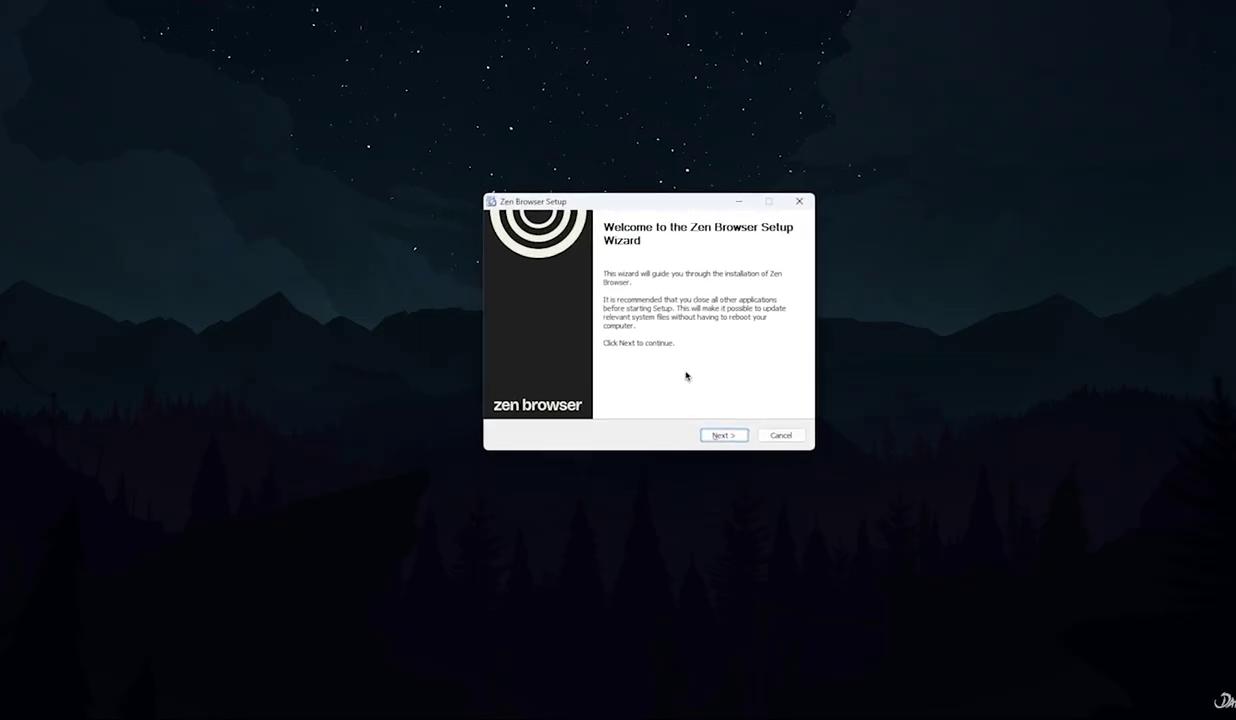
click(724, 436)
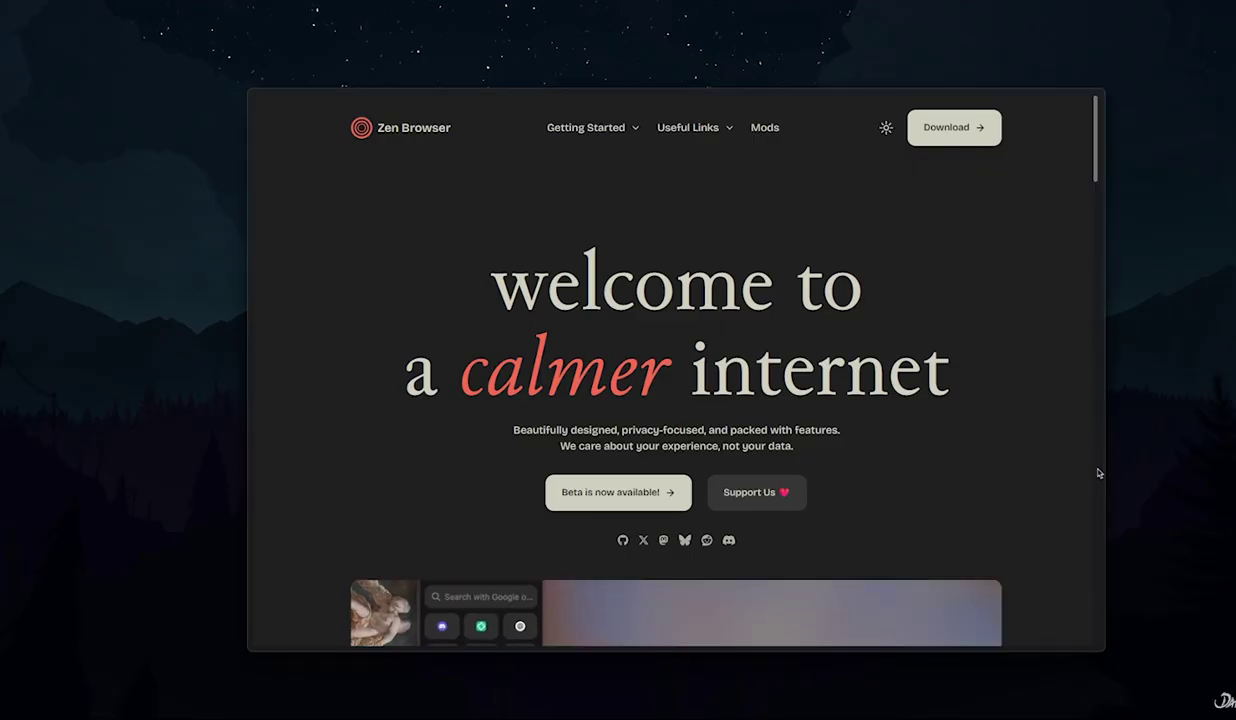
Reveal the hidden sidebar, bring up the floating new-tab search and dismiss it
mouse_move(255, 150)
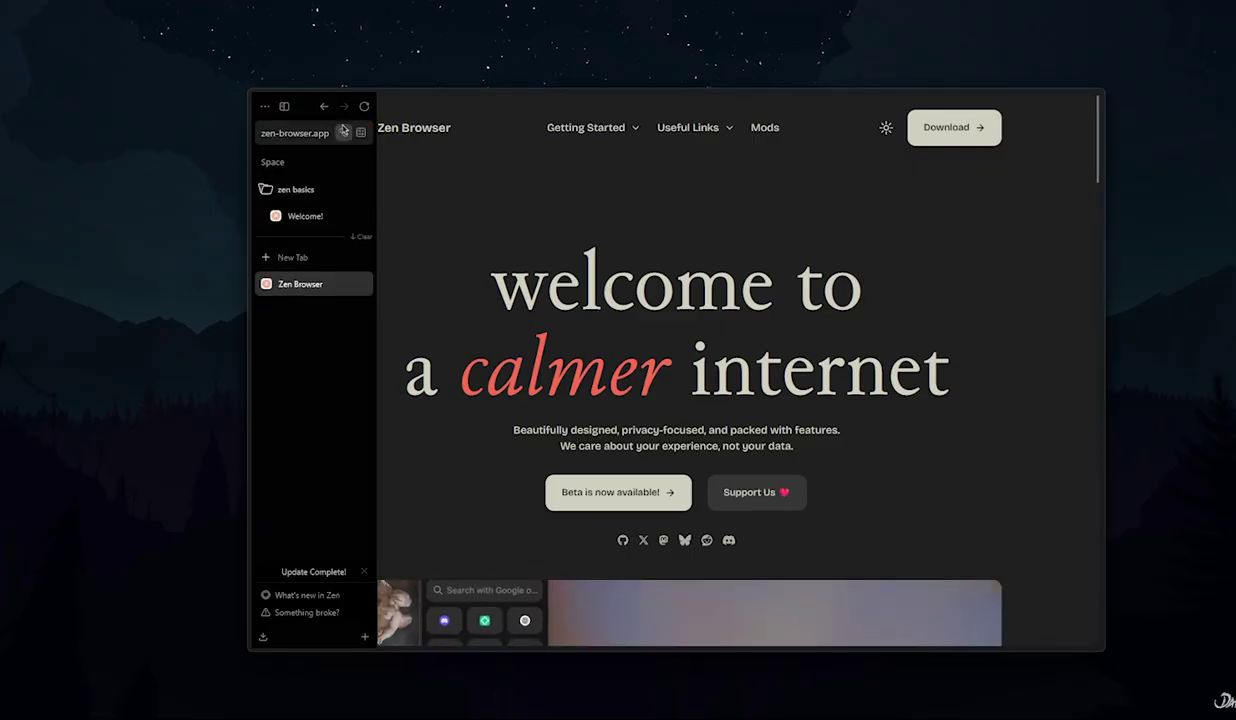
click(286, 259)
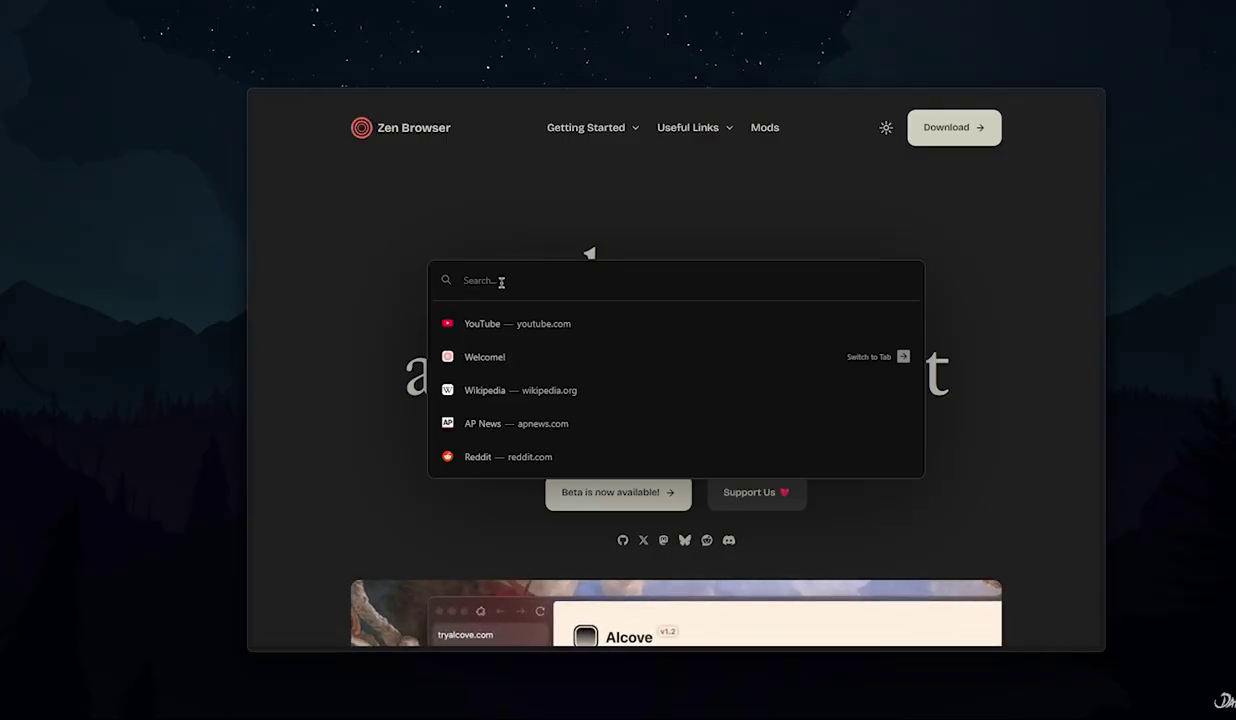
click(998, 233)
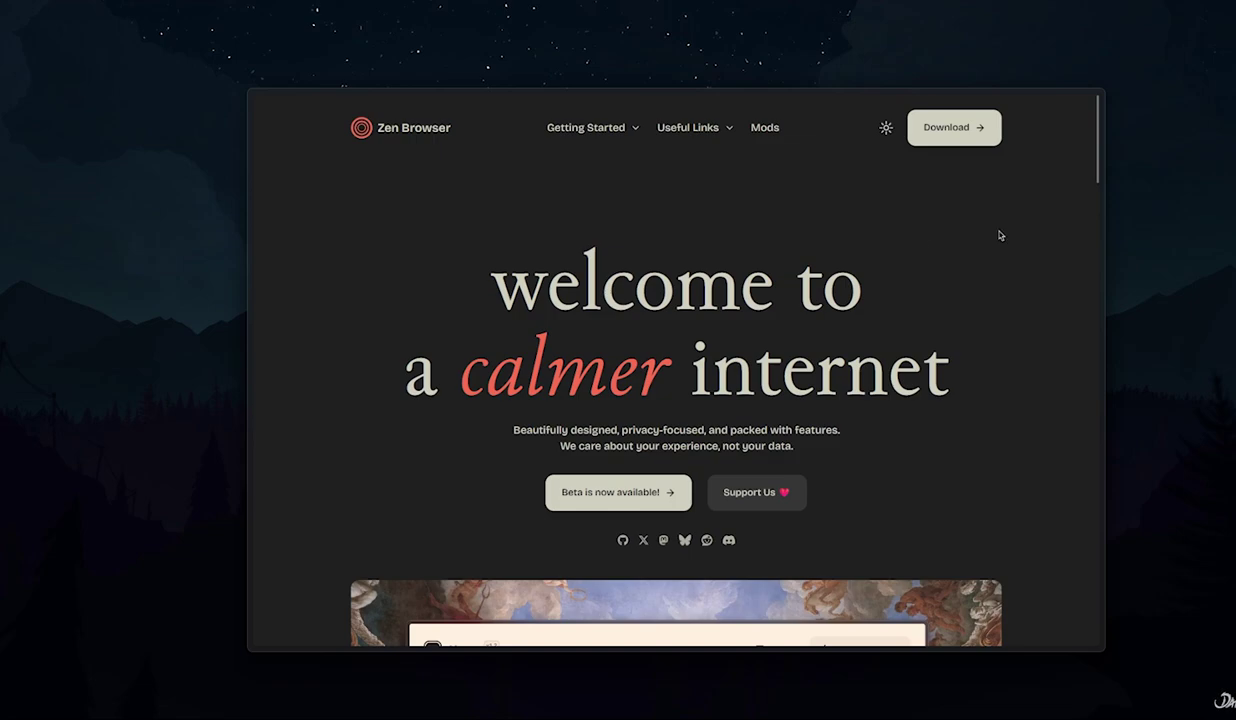
Look up "file" in the system app launcher and dismiss the launcher
key(alt+space)
text(file)
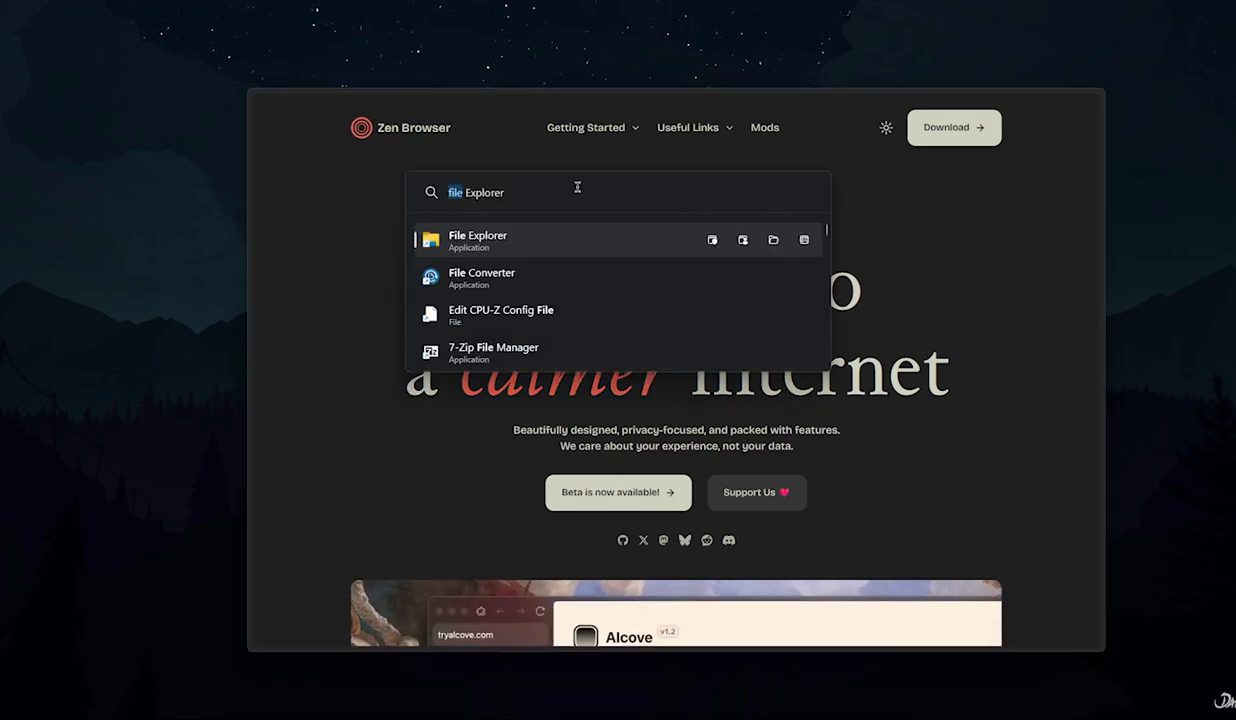
click(833, 212)
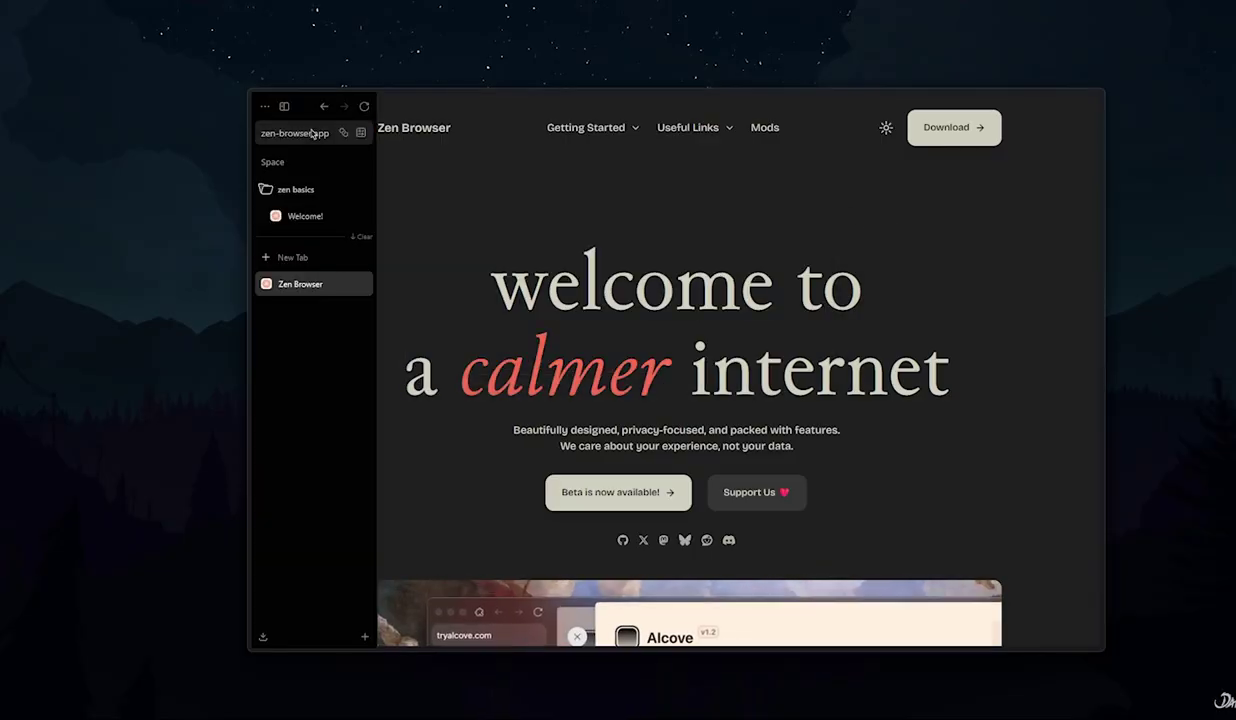
Load youtube.com in the current tab from the address bar suggestions, and check the address bar's suggestion list again
click(312, 133)
click(312, 208)
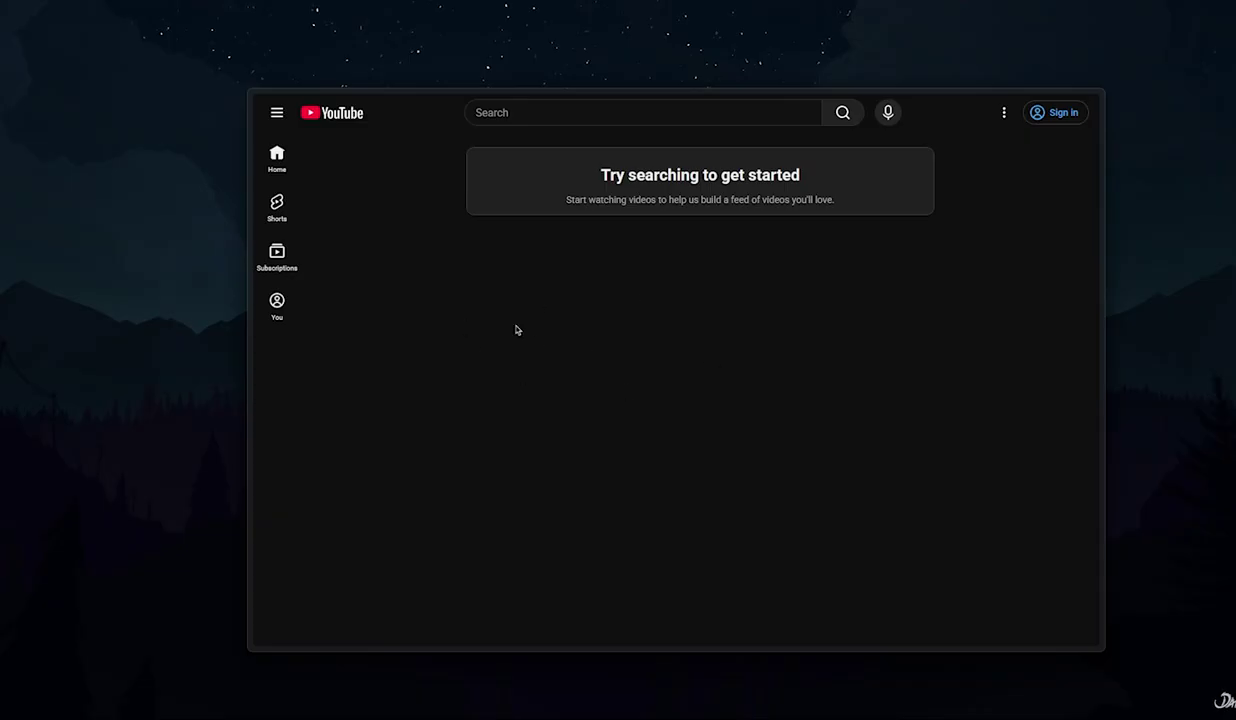
click(313, 133)
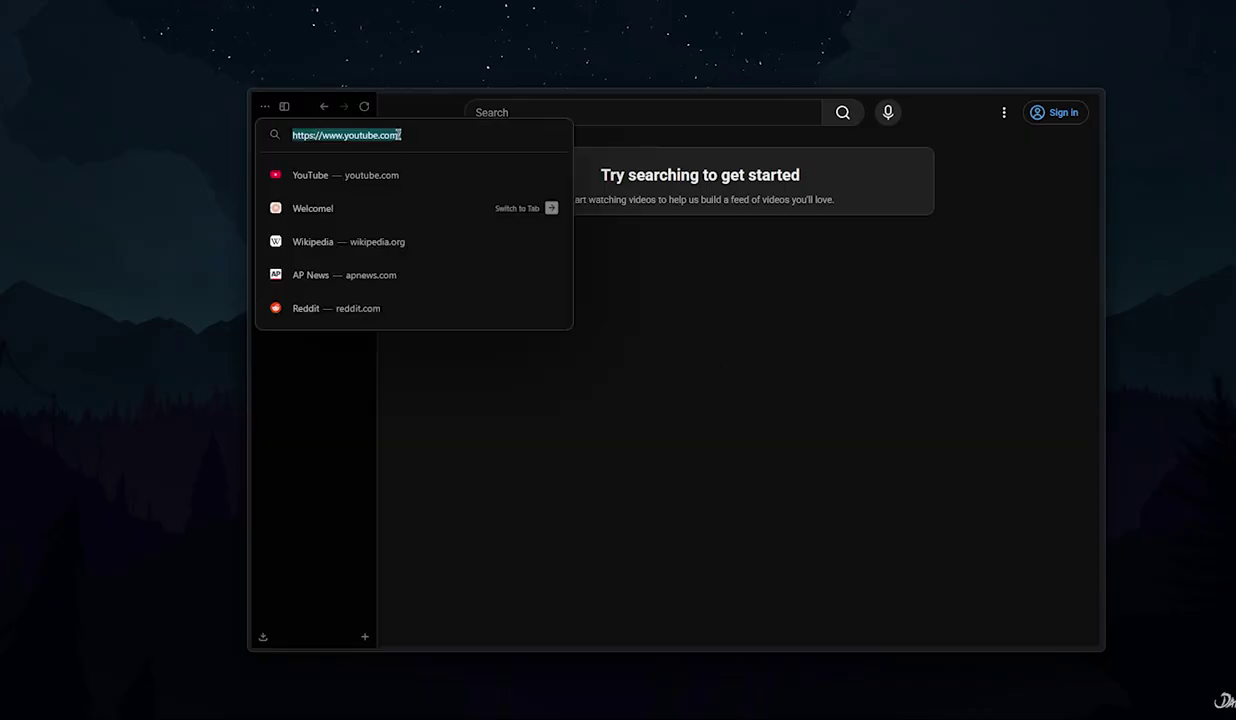
click(375, 243)
In the Look and Feel settings, apply the Only Sidebar layout and turn off Show New Tab Button on Tab List
mouse_move(246, 262)
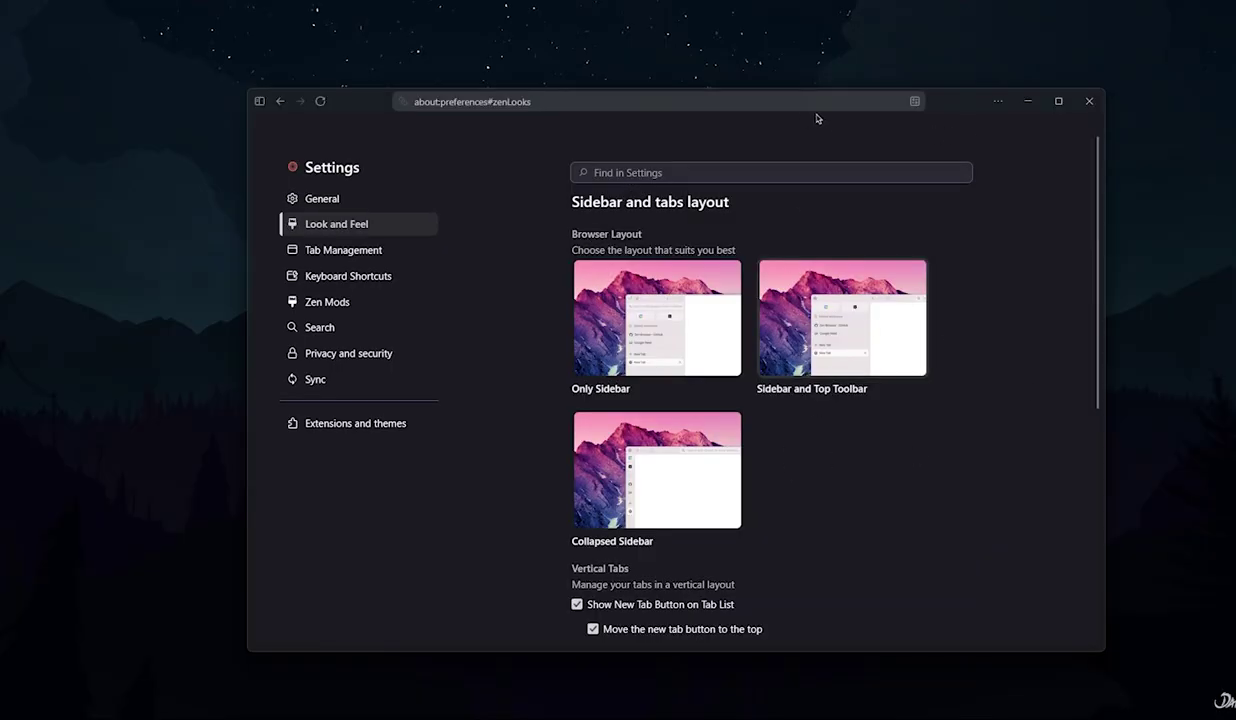
click(603, 100)
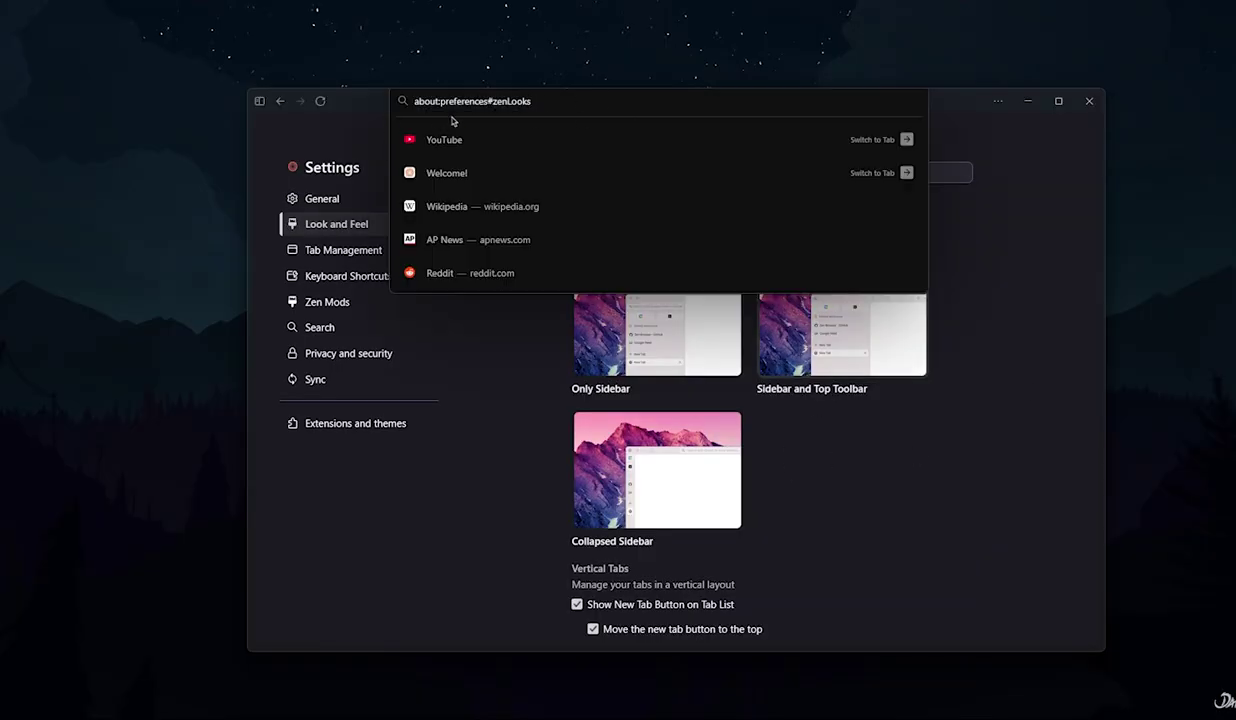
key(Escape)
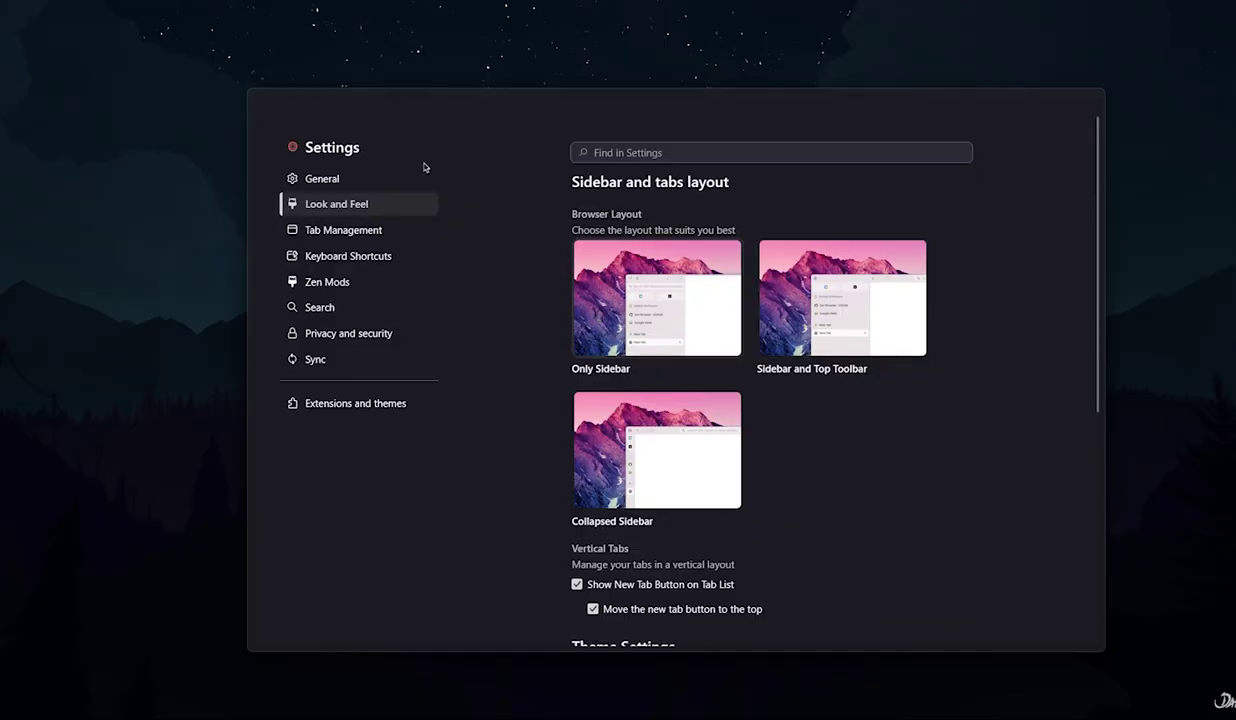
scroll(663, 281, down, 3)
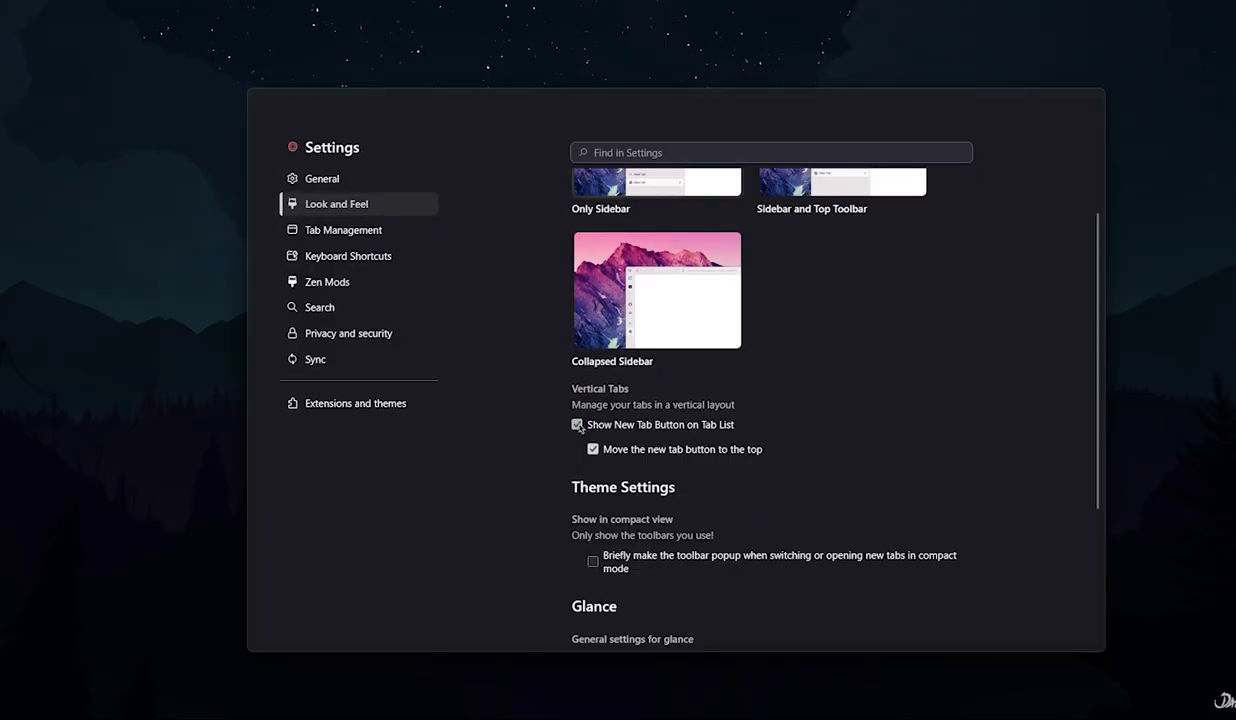
mouse_move(290, 258)
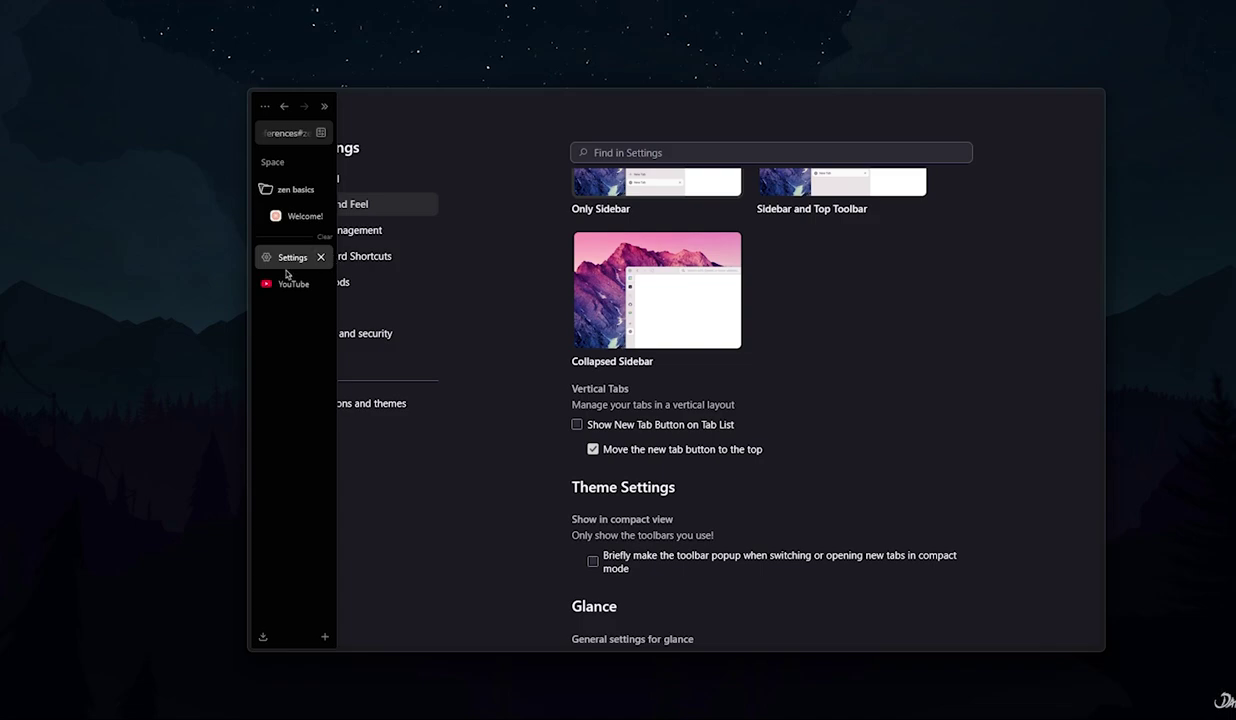
View the tracking protection status in the Privacy and security settings and cycle over to the Zen welcome page tab
click(350, 333)
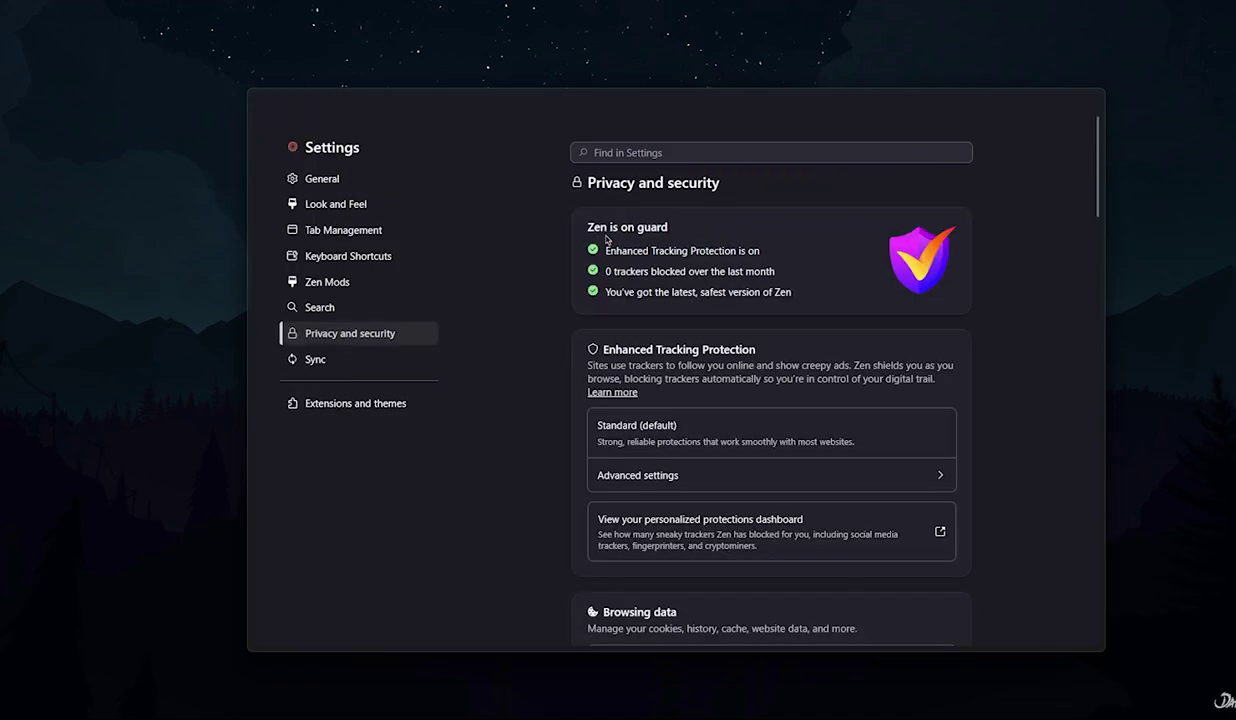
click(755, 250)
key(ctrl+Tab)
key(ctrl+Tab)
key(ctrl+Tab)
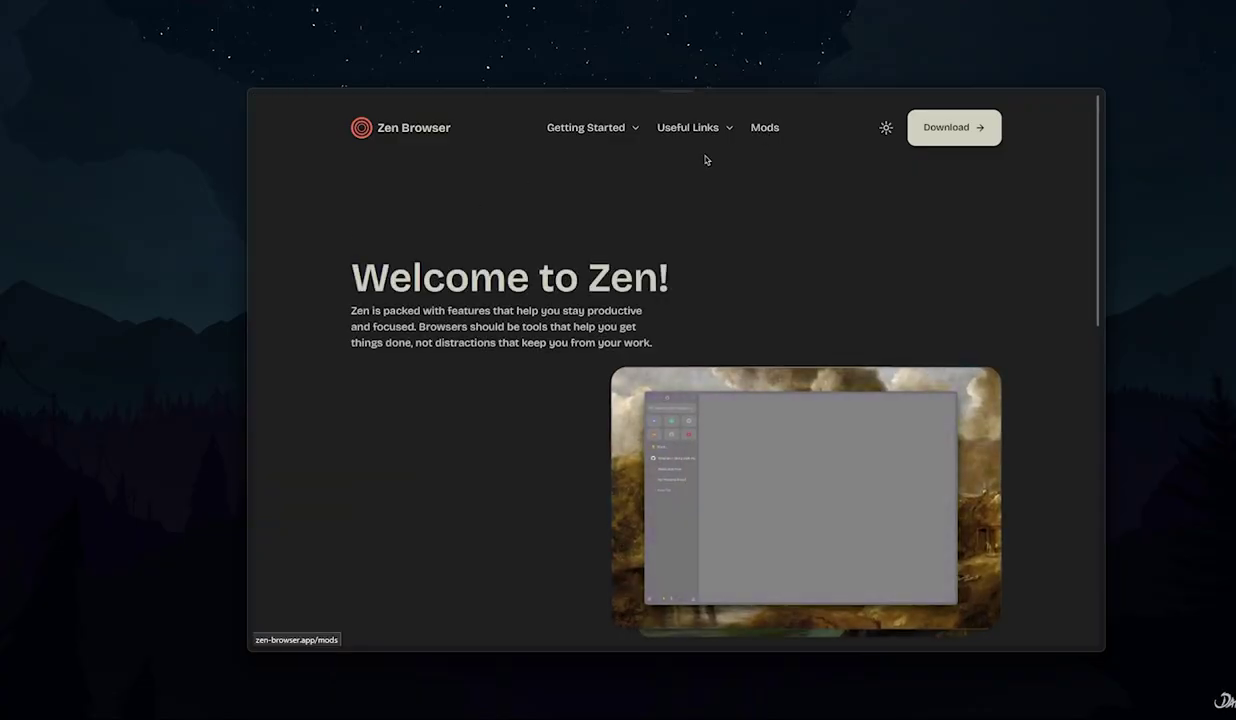
Find the sleek border mod in the Zen Mods collection and install it from its page
click(742, 144)
scroll(455, 344, down, 3)
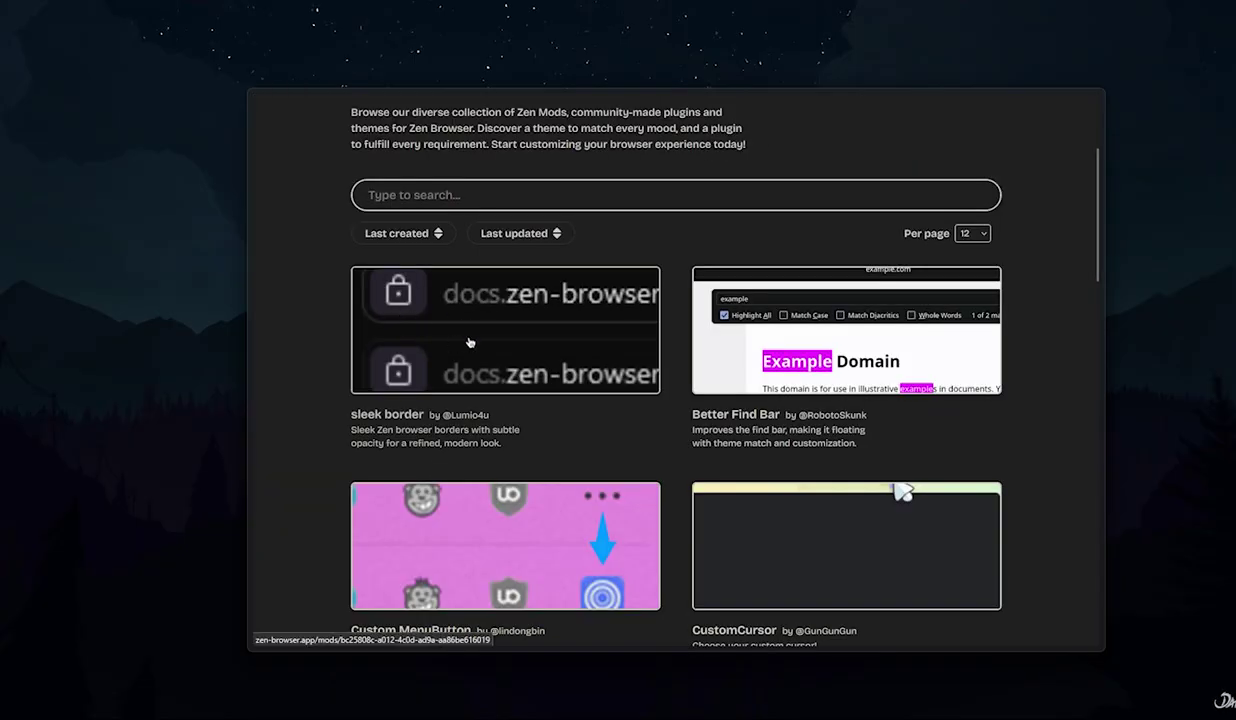
click(459, 340)
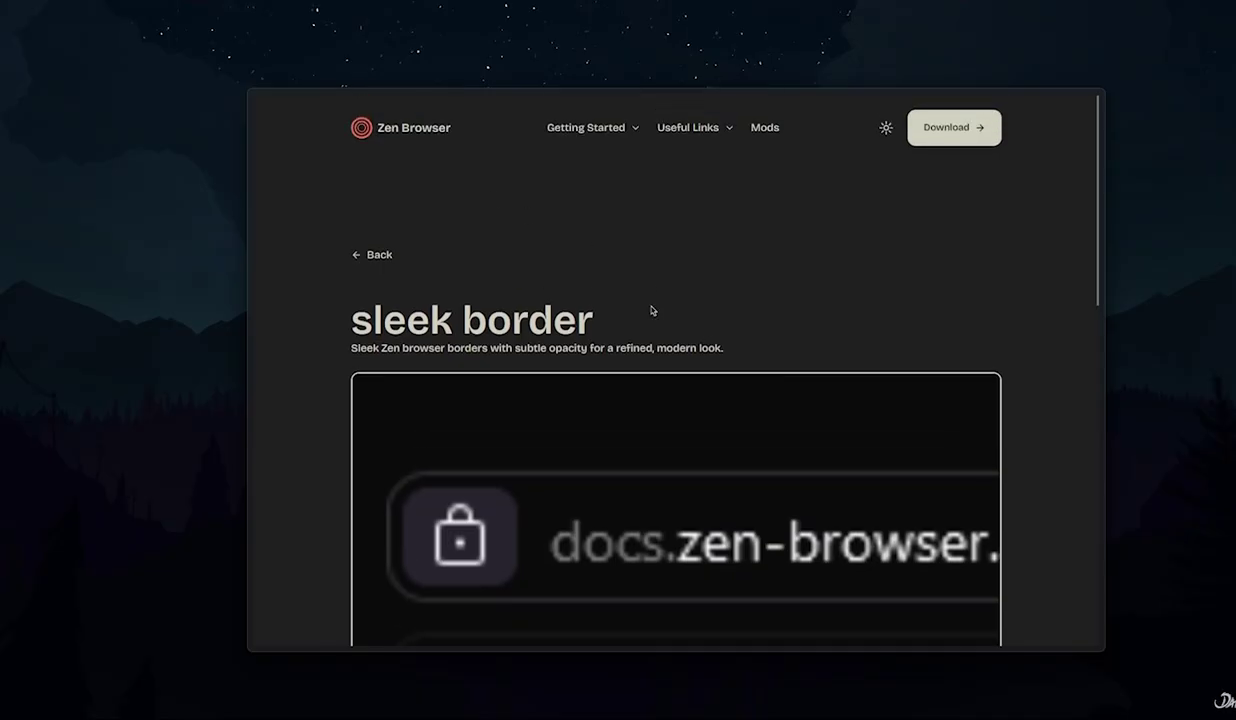
scroll(651, 312, down, 5)
click(950, 485)
scroll(938, 286, down, 3)
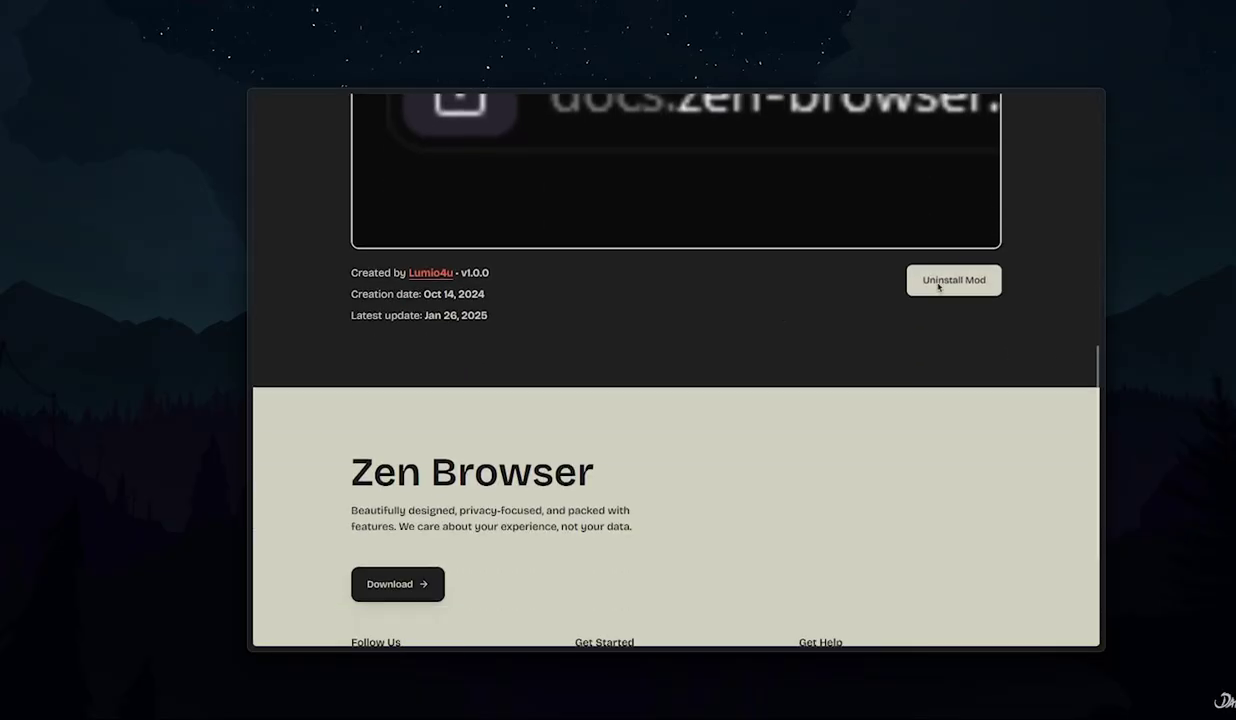
scroll(824, 300, up, 4)
scroll(941, 392, down, 2)
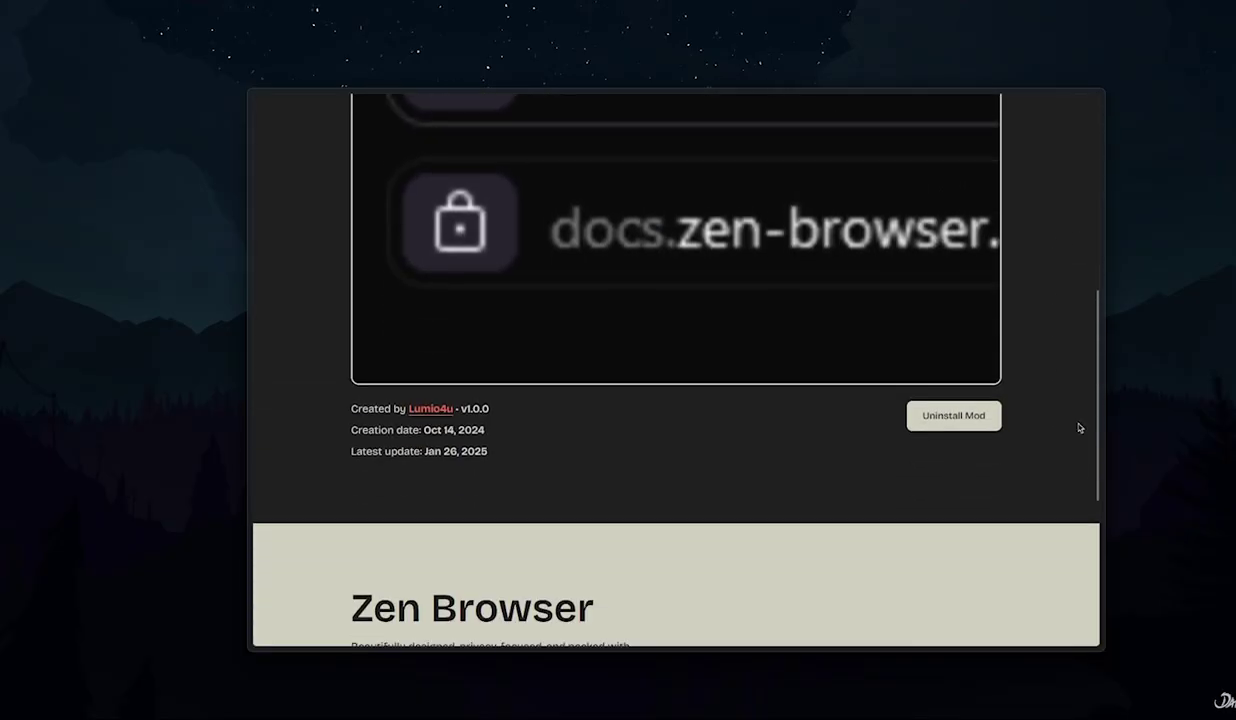
Return from the sleek border page to the Zen Mods list and browse the available mods
scroll(1079, 428, up, 4)
click(380, 120)
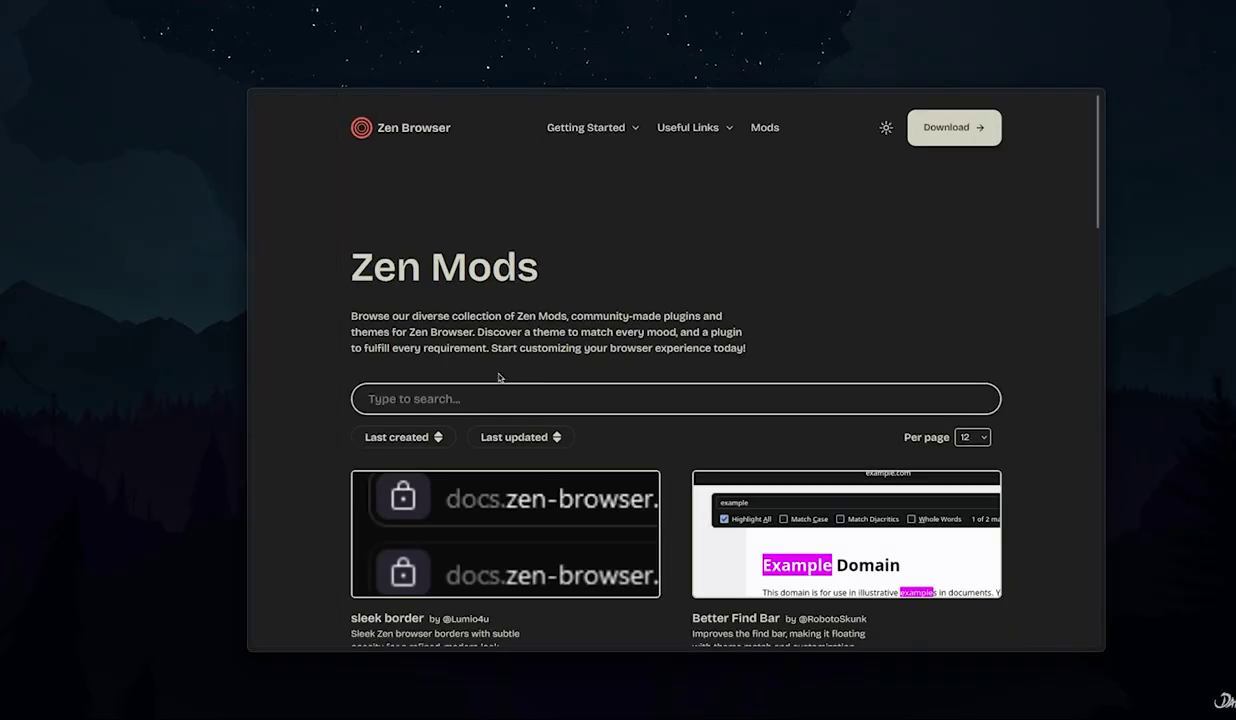
scroll(548, 323, down, 3)
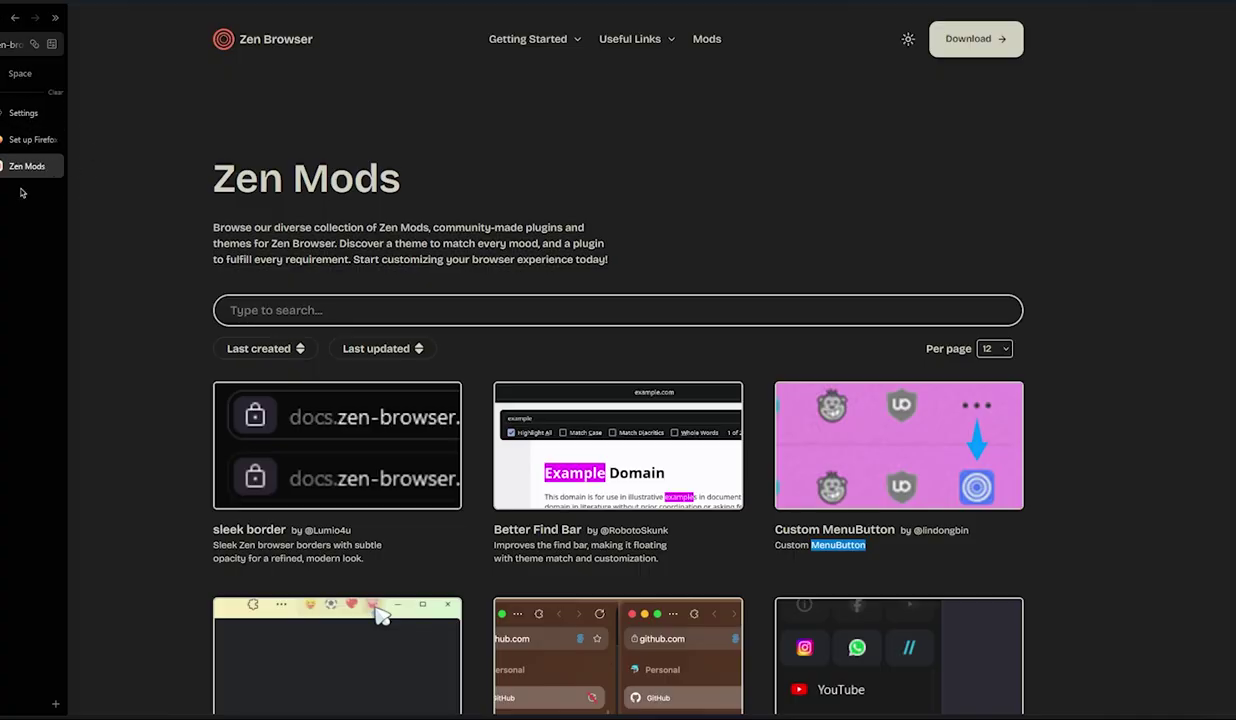
Open the extensions manager and search the Mozilla add-ons site for "ublock origin"
click(14, 55)
click(60, 254)
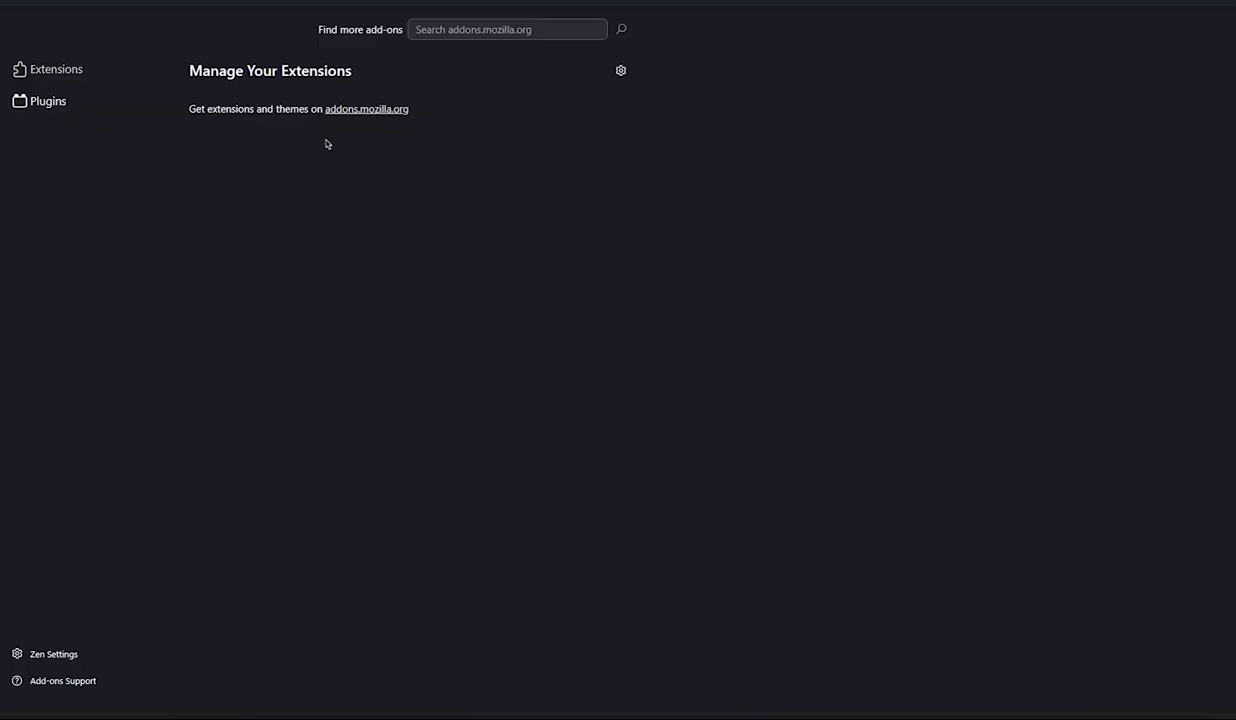
click(467, 30)
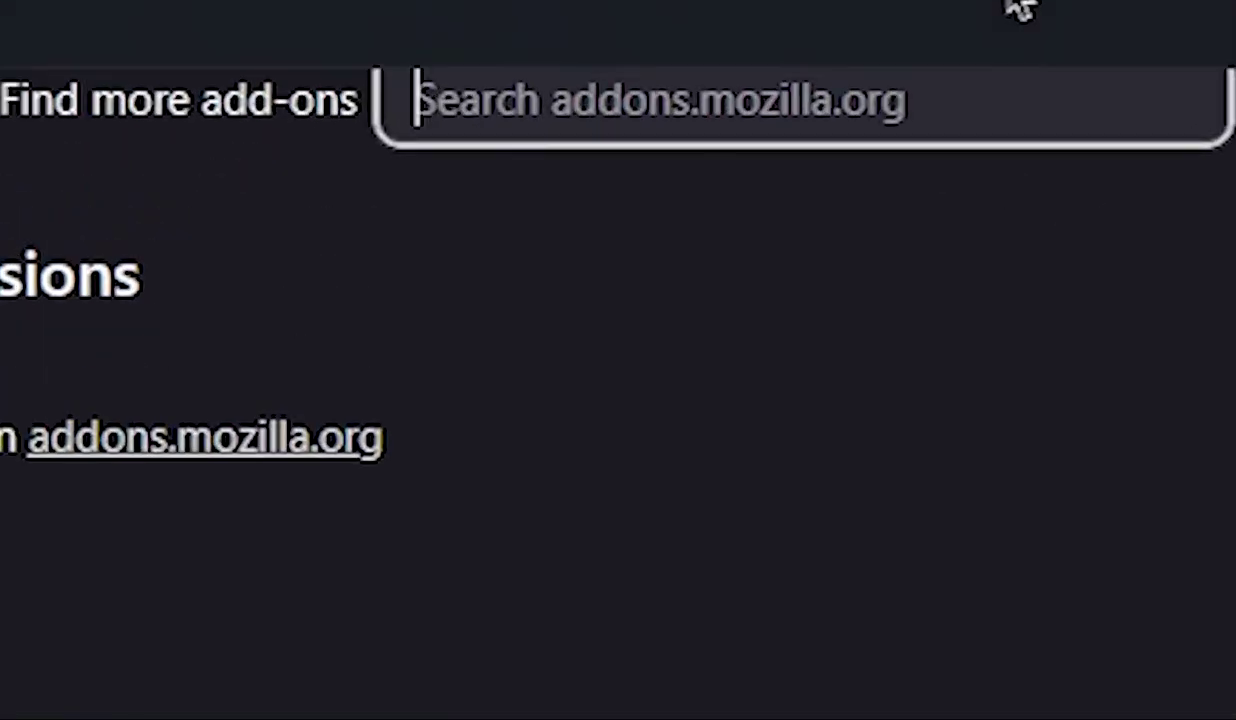
text(ublock origin)
key(Return)
click(596, 226)
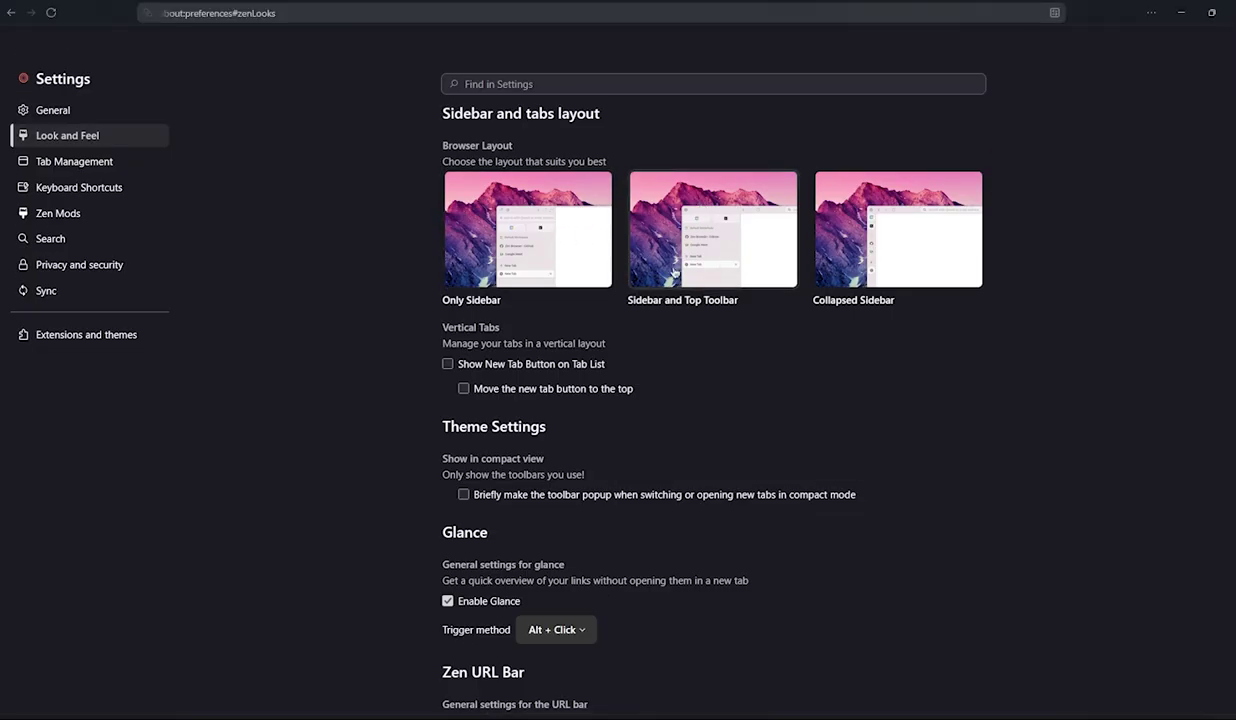
Set the Zen URL bar behavior to Normal and open the address bar to preview how it appears
mouse_move(54, 161)
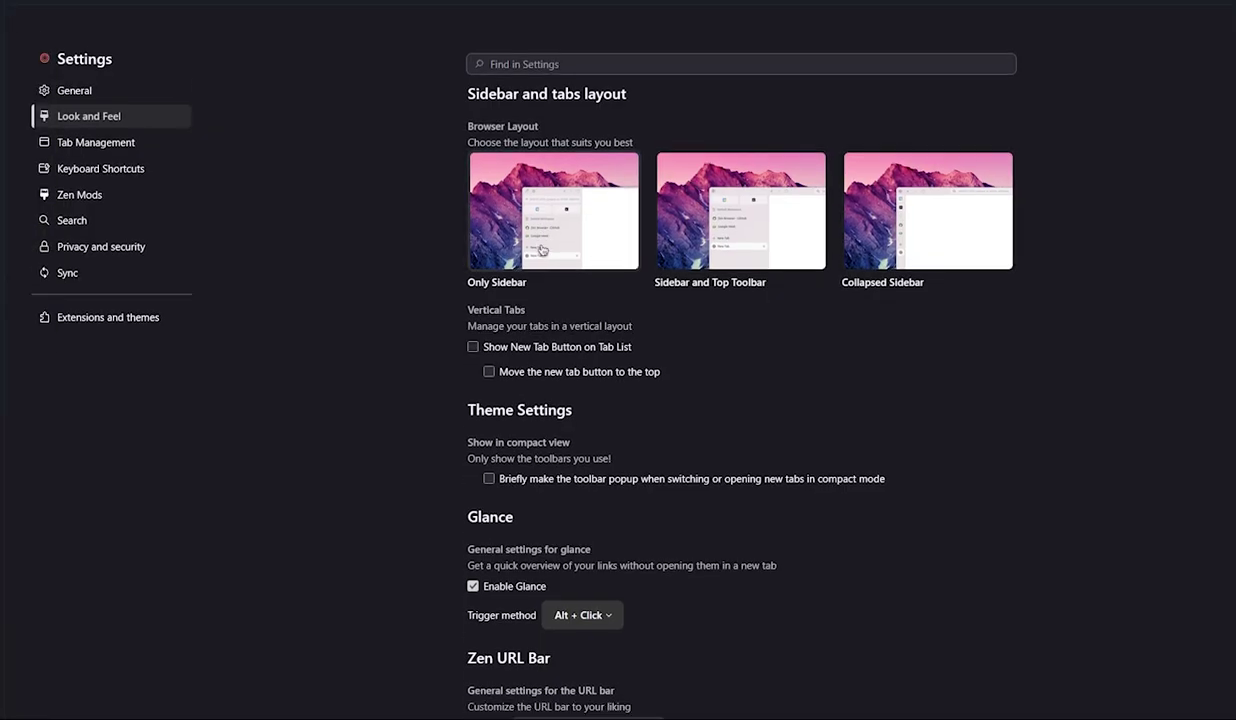
mouse_move(42, 133)
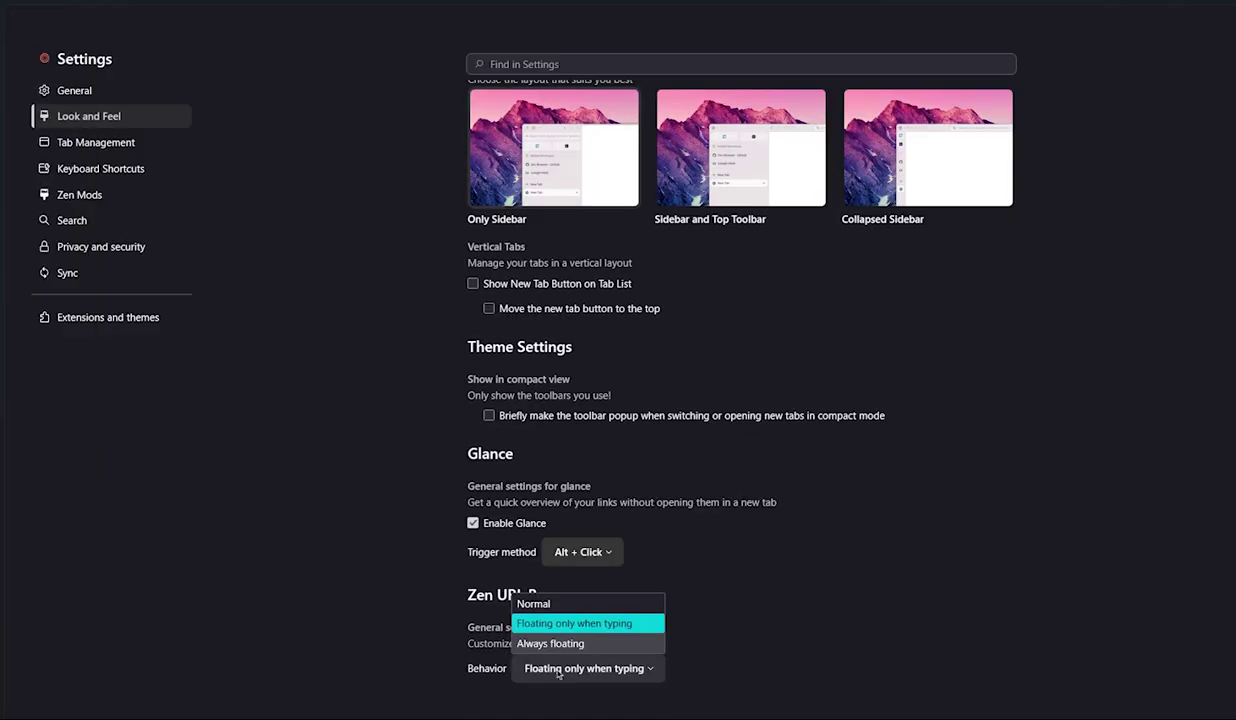
click(620, 679)
click(620, 679)
click(578, 594)
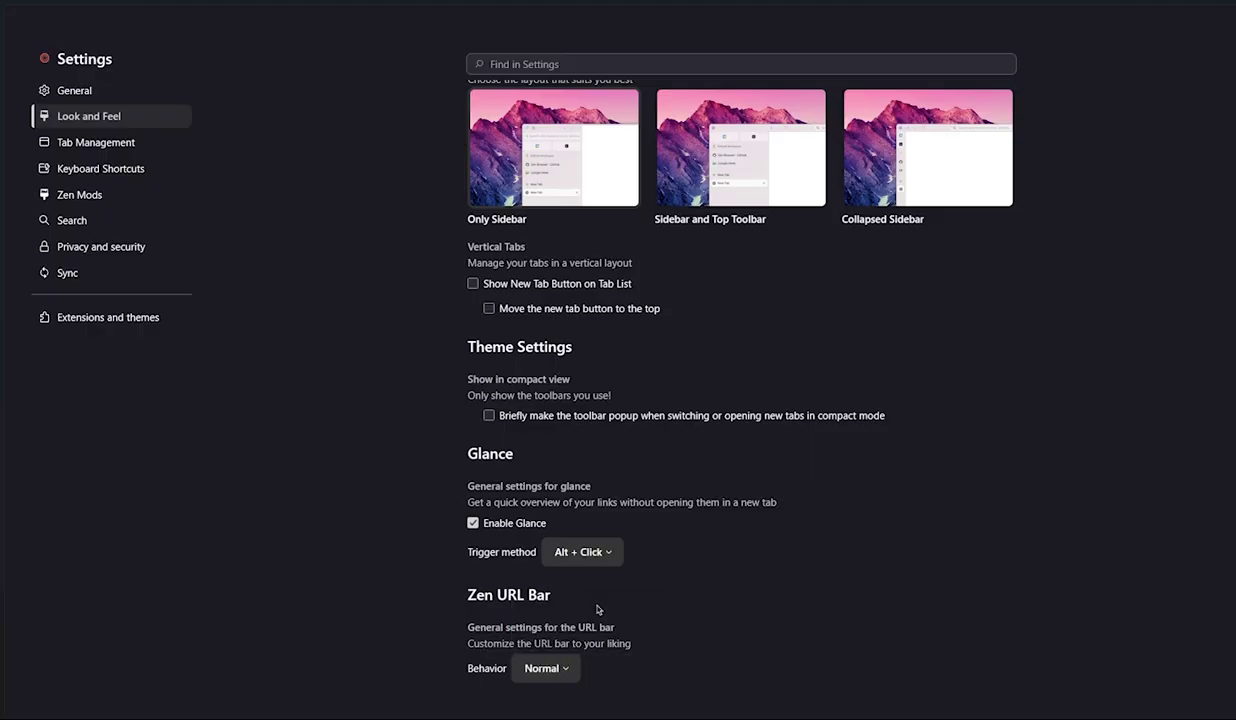
key(ctrl+l)
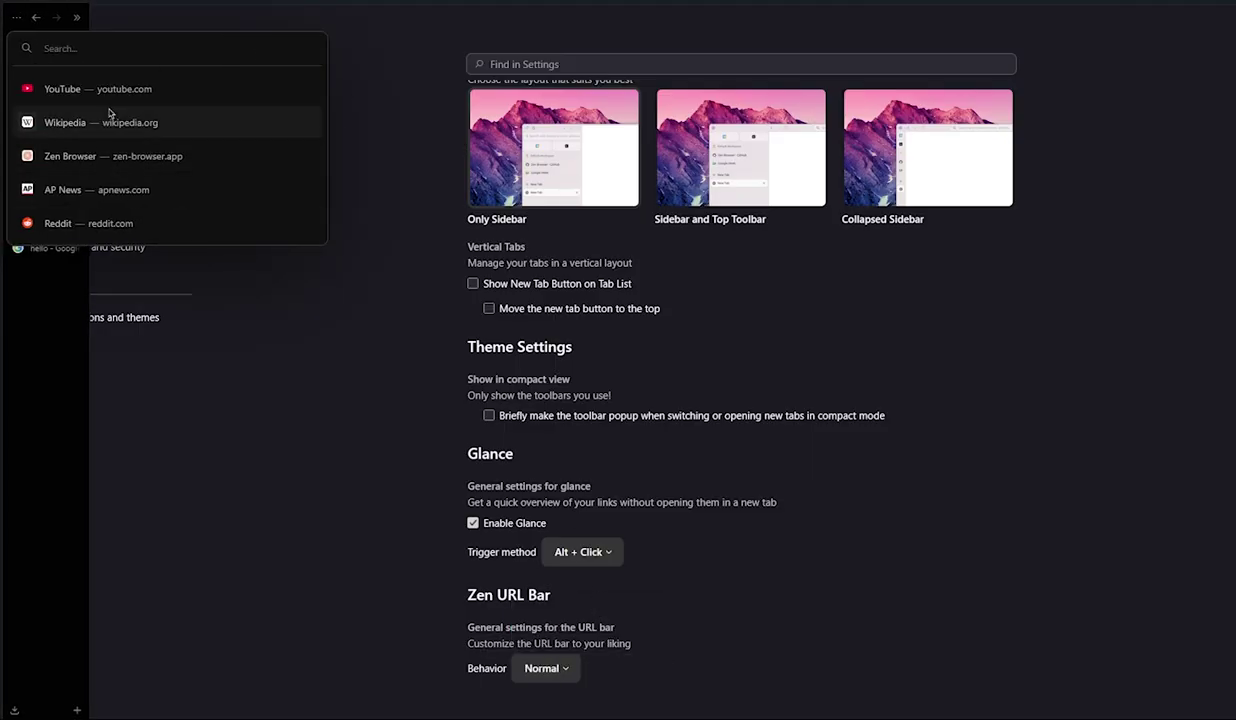
key(Escape)
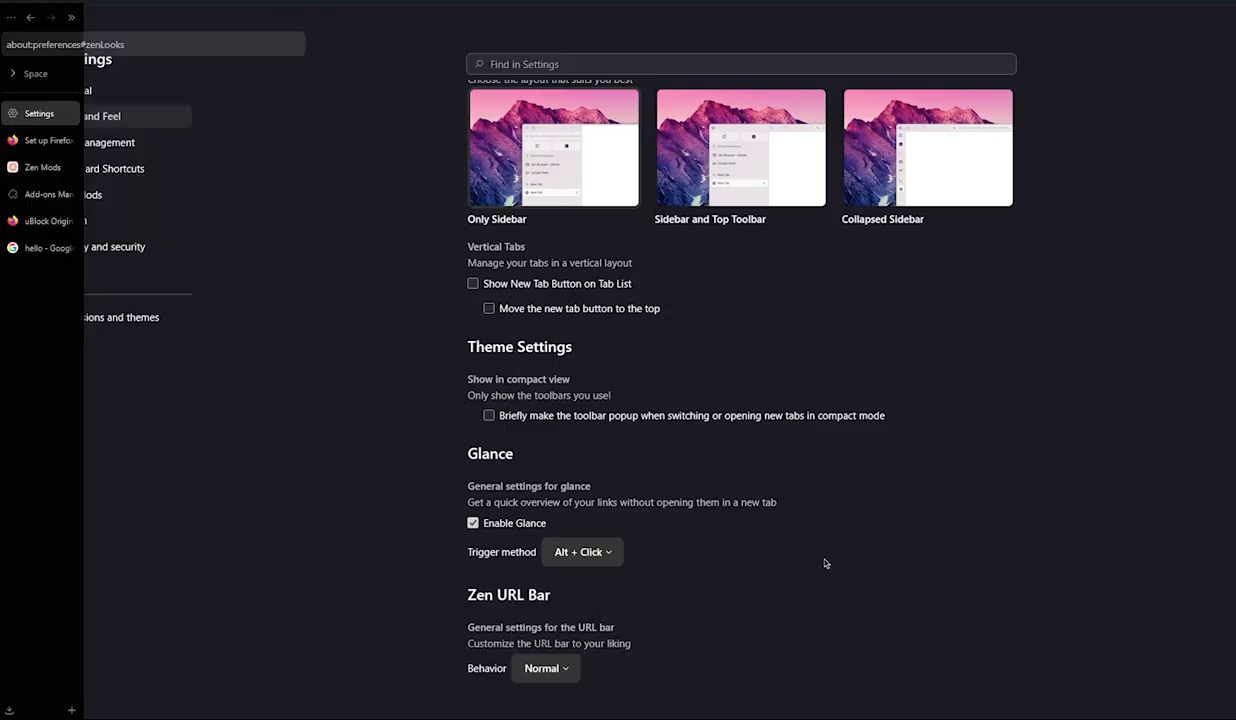
Preview the URL bar as Always floating, and set its behavior back to Floating only when typing
click(543, 668)
click(560, 643)
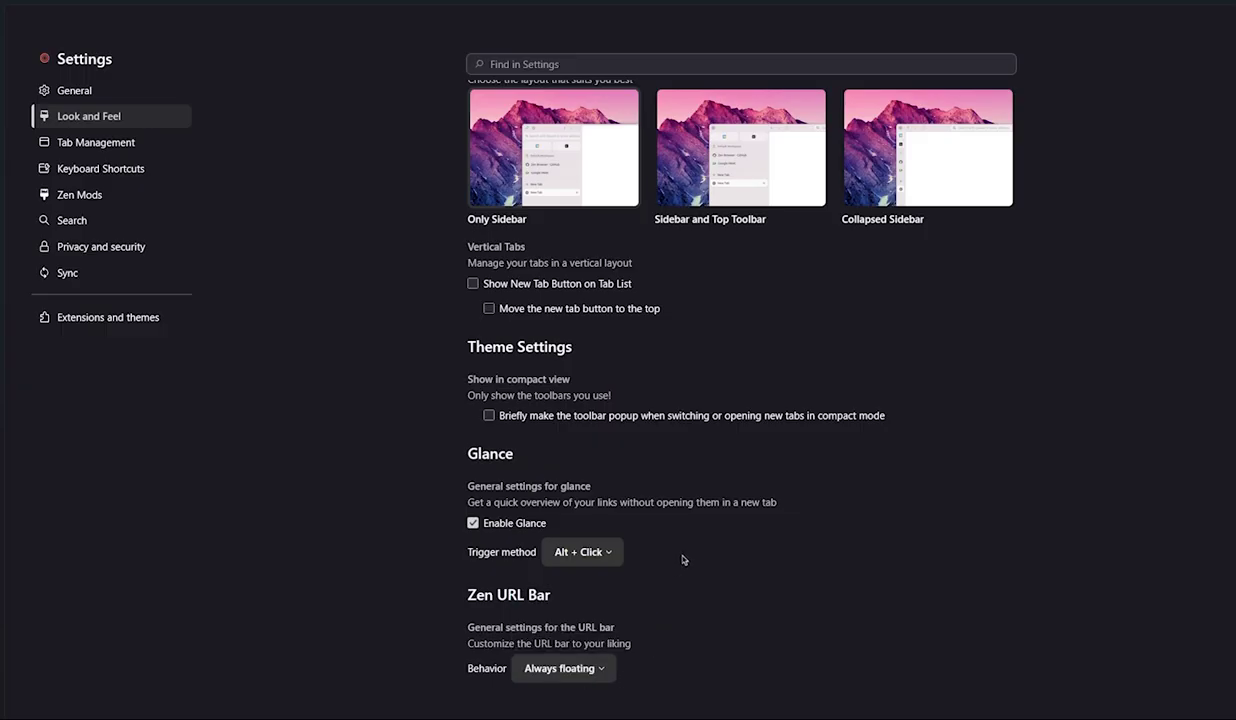
key(ctrl+l)
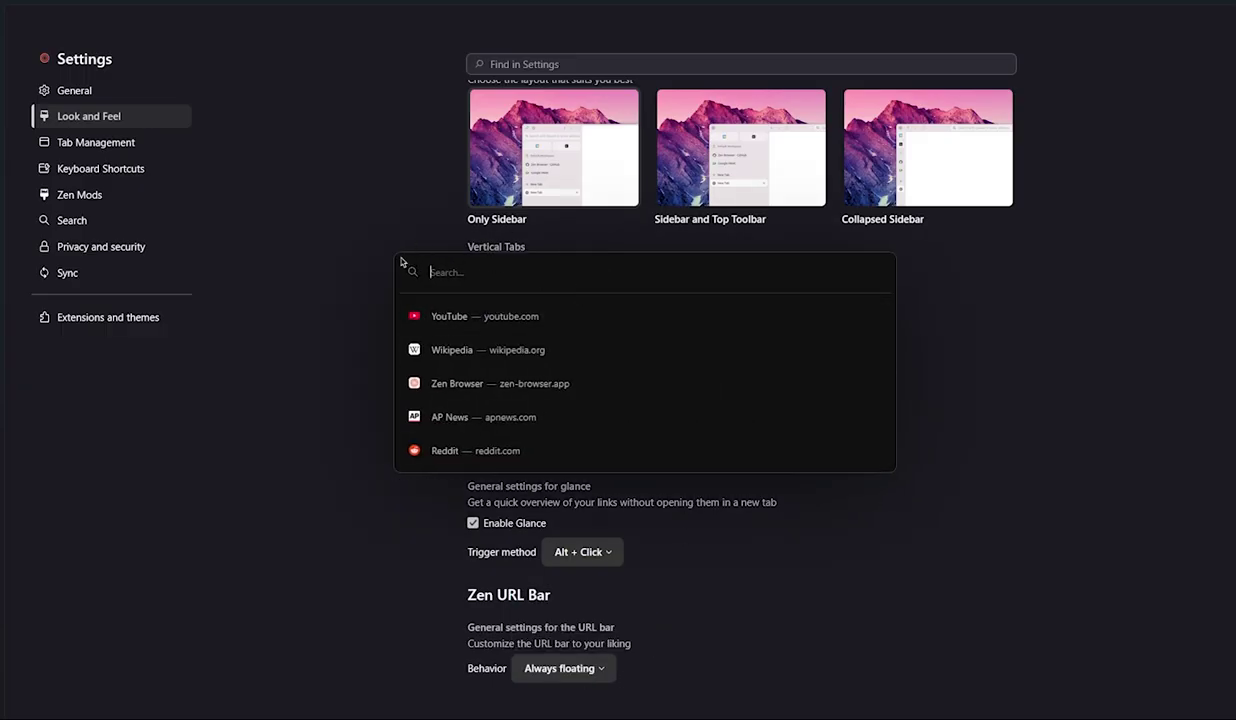
key(Escape)
click(600, 672)
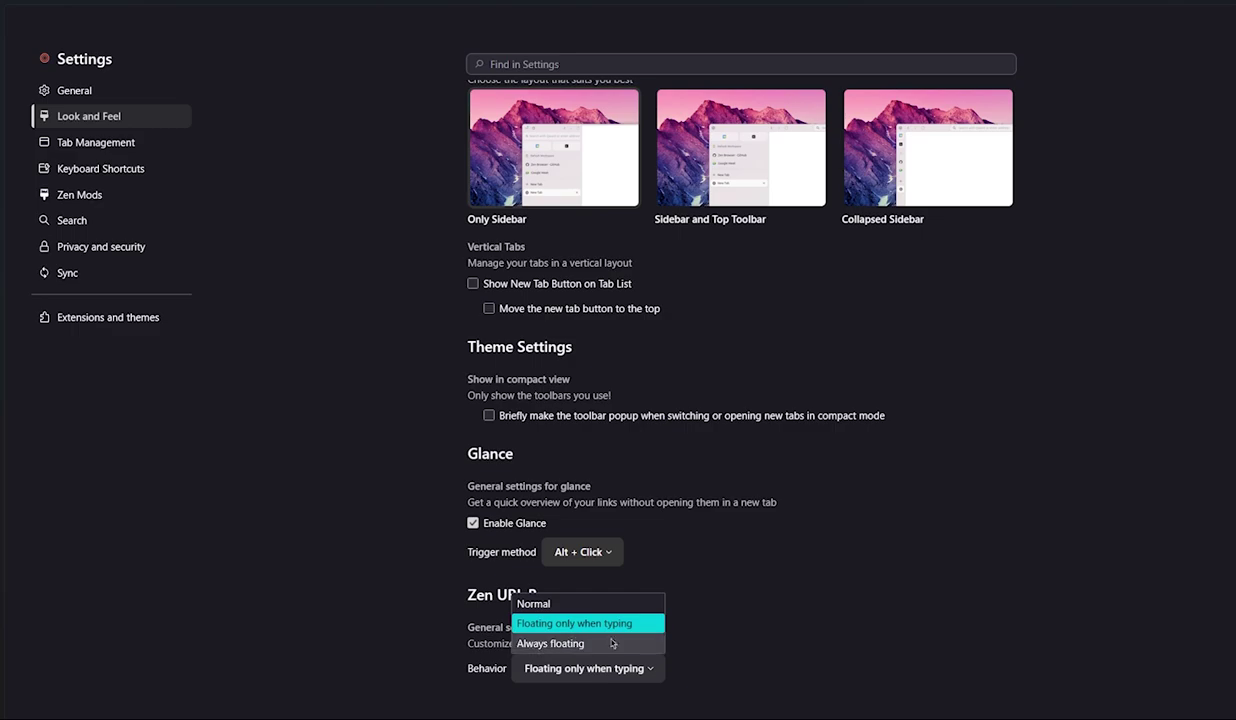
click(560, 623)
Switch to the "hello" Google results tab and open the Spotify result "Hello - song and lyrics by Adele" in a Glance preview
click(45, 247)
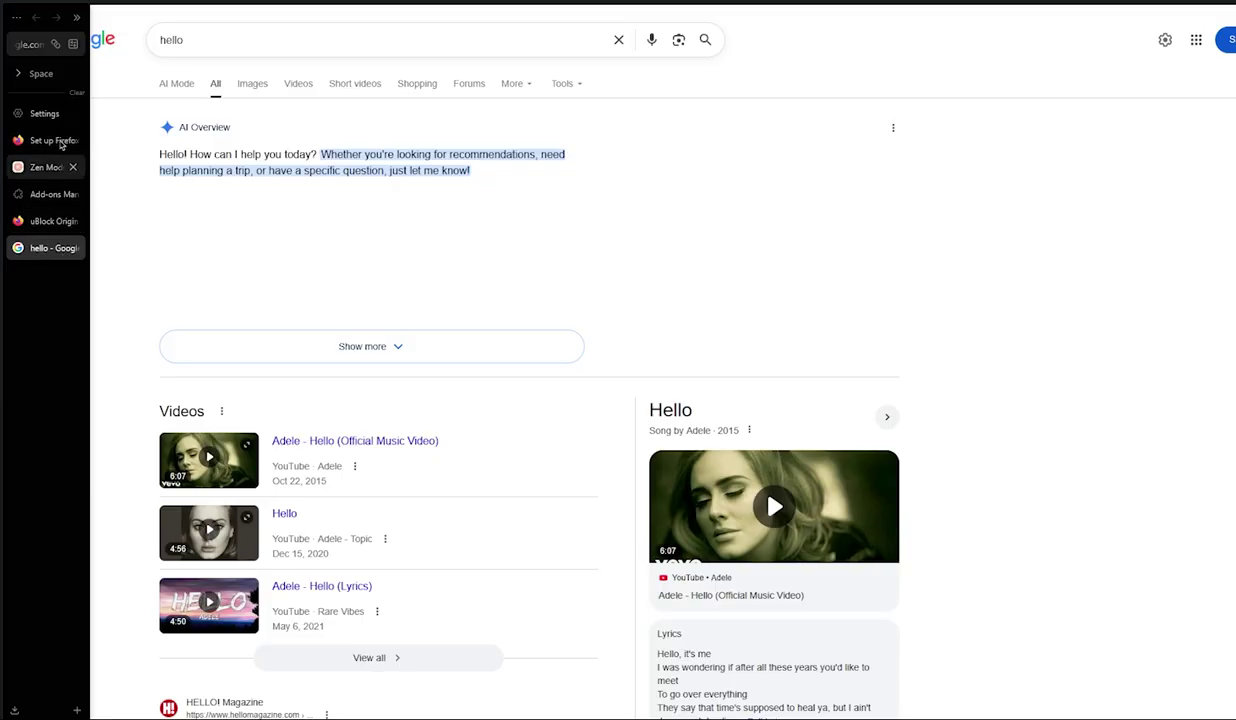
click(44, 113)
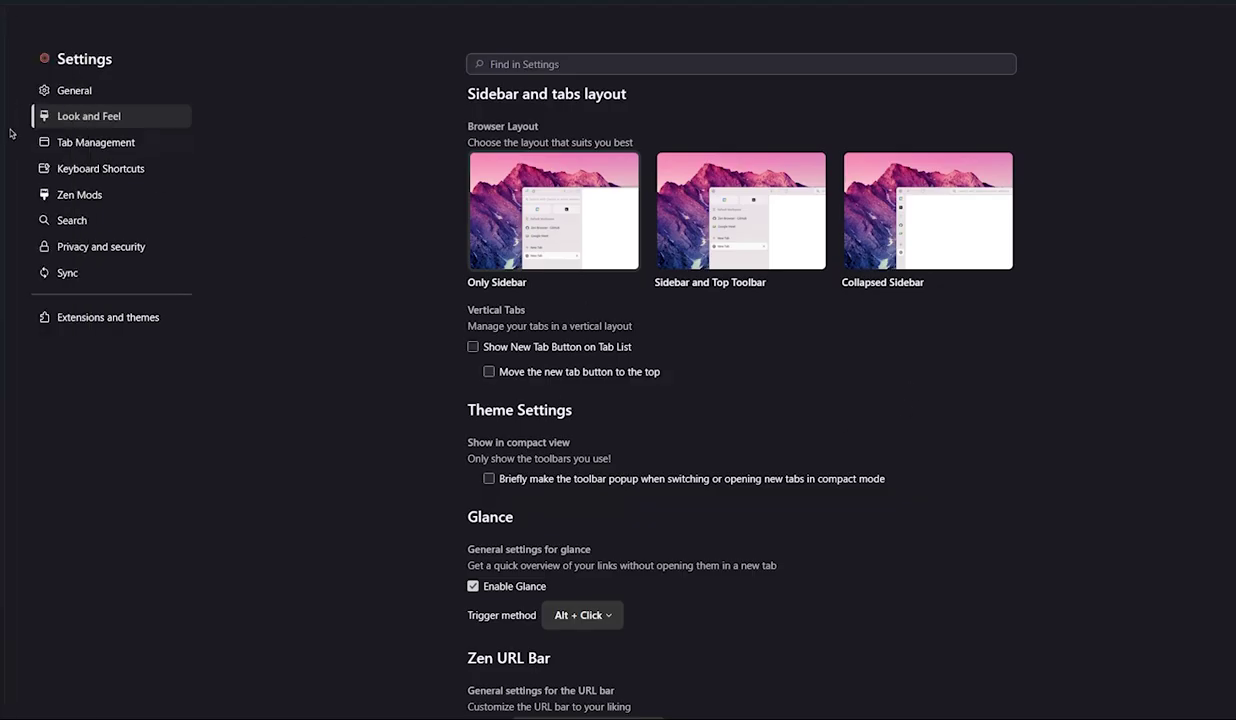
click(45, 241)
scroll(512, 244, down, 2)
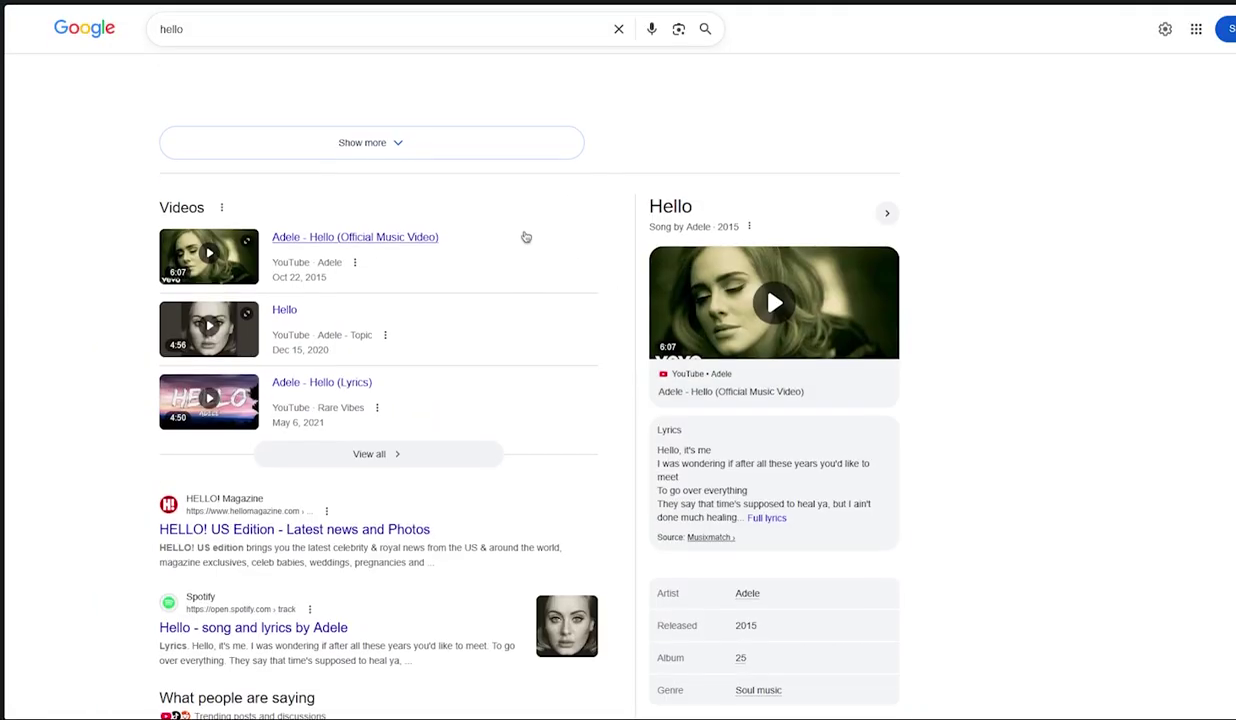
scroll(512, 244, down, 2)
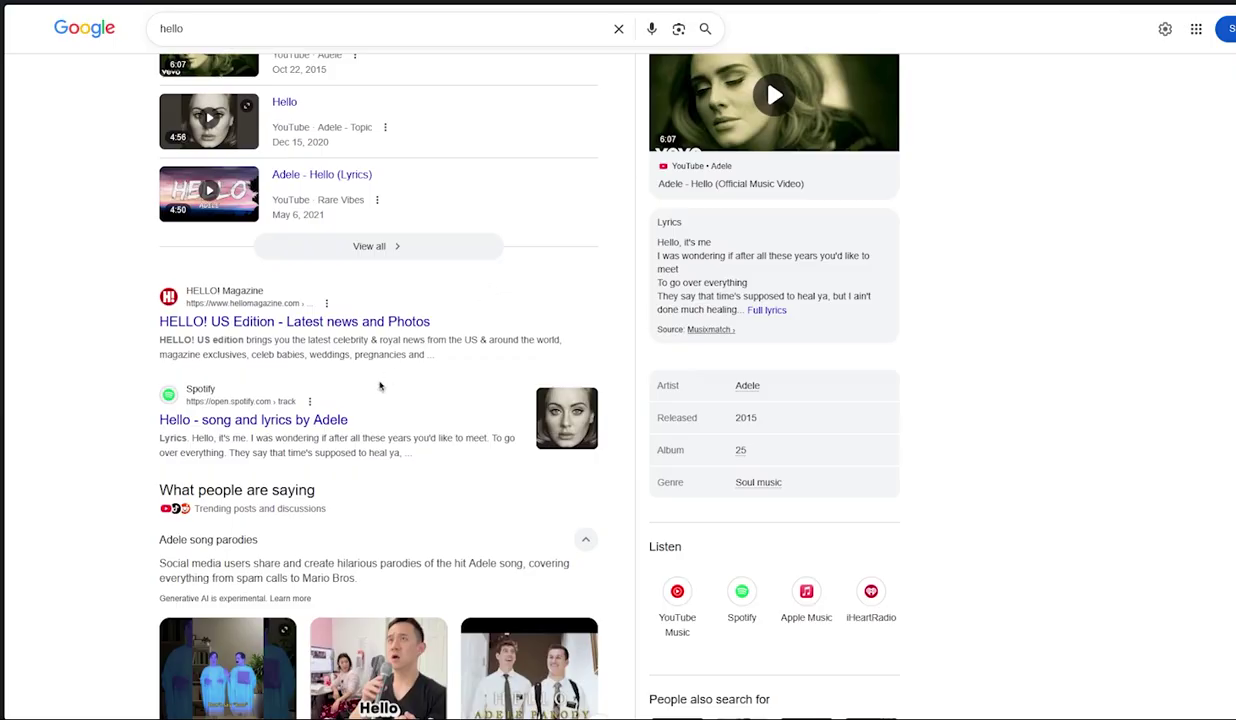
alt+click(296, 421)
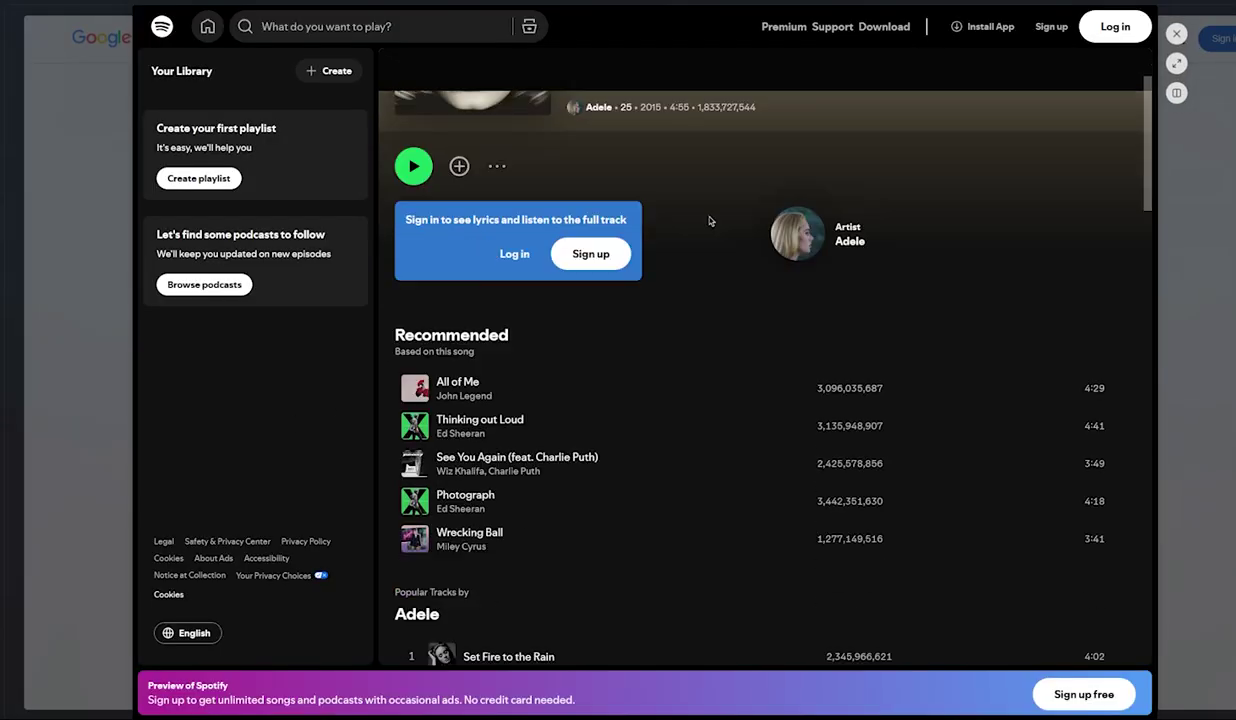
Look through the Spotify page in the Glance preview and expand it into a full tab
scroll(650, 215, down, 7)
scroll(828, 326, up, 4)
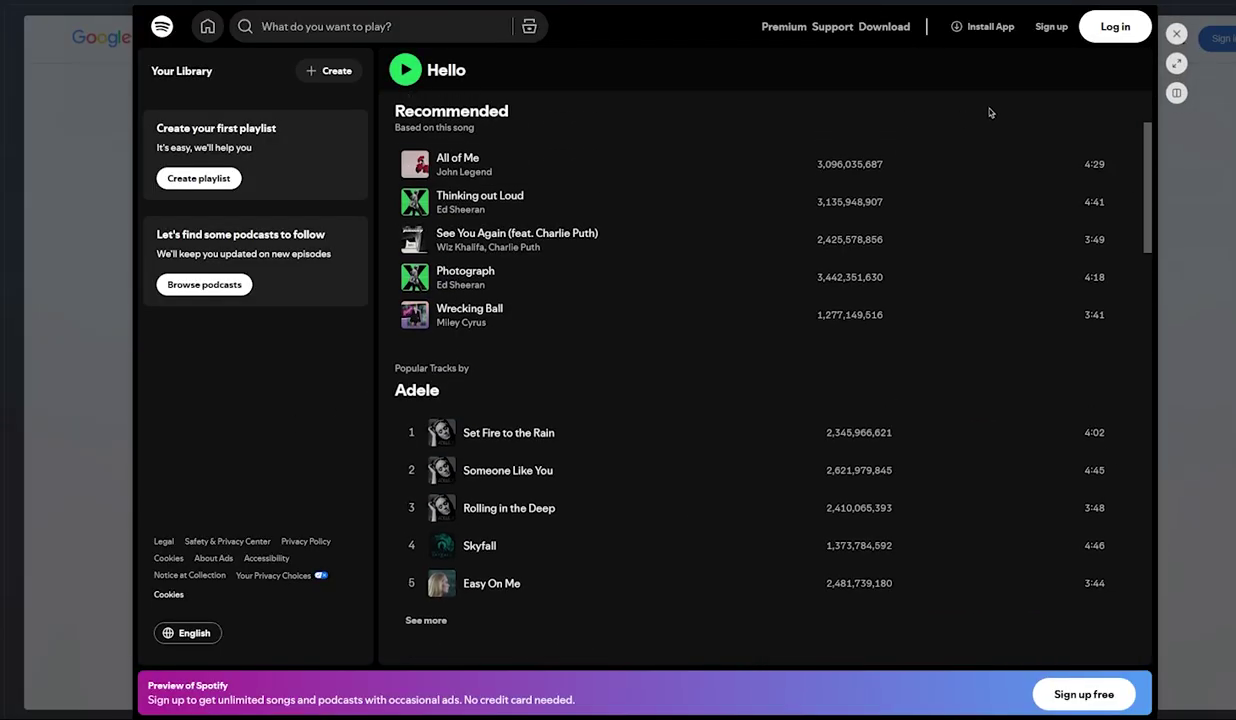
click(1176, 64)
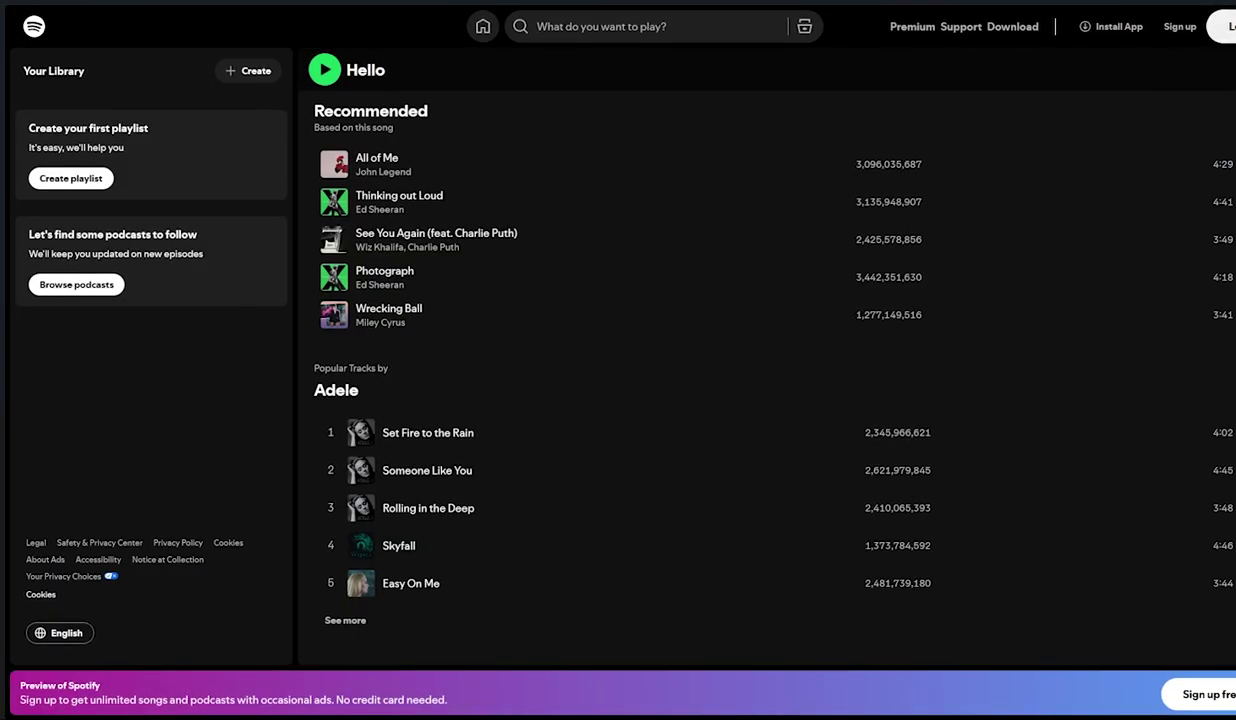
Return to the Google results, reopen the Spotify song result in a Glance preview and place it in split view
mouse_move(36, 245)
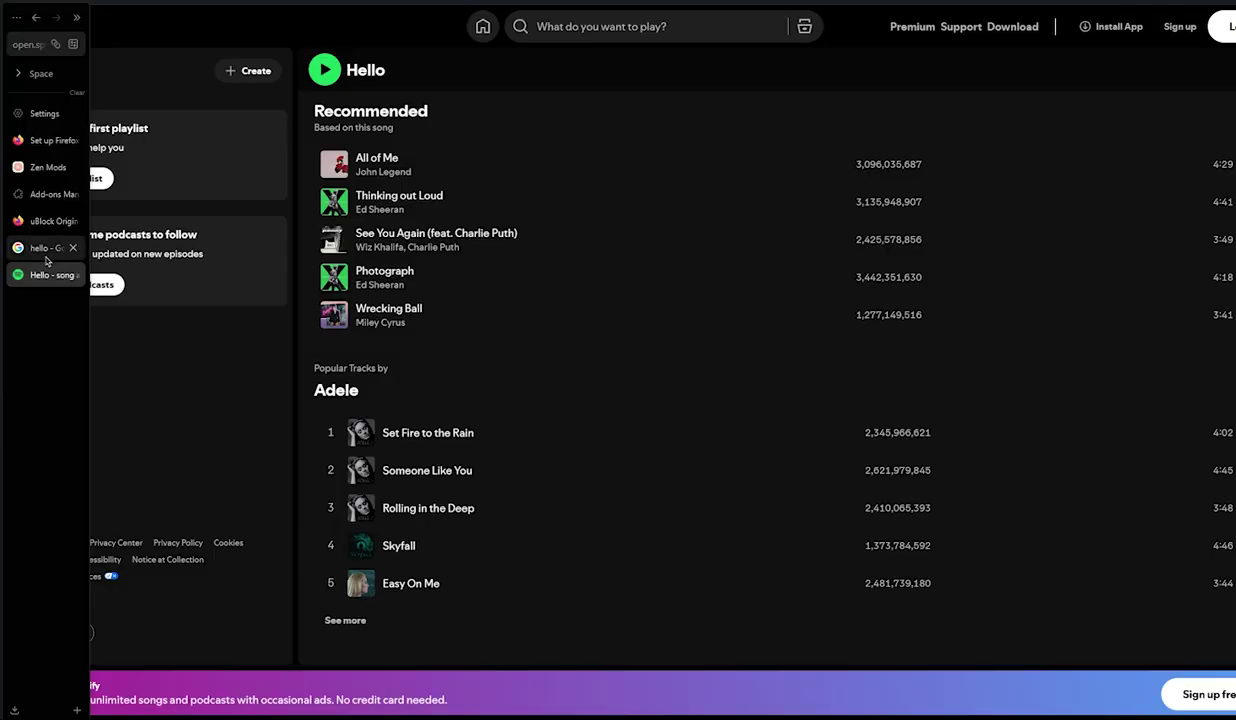
click(46, 248)
key(ctrl+alt+v)
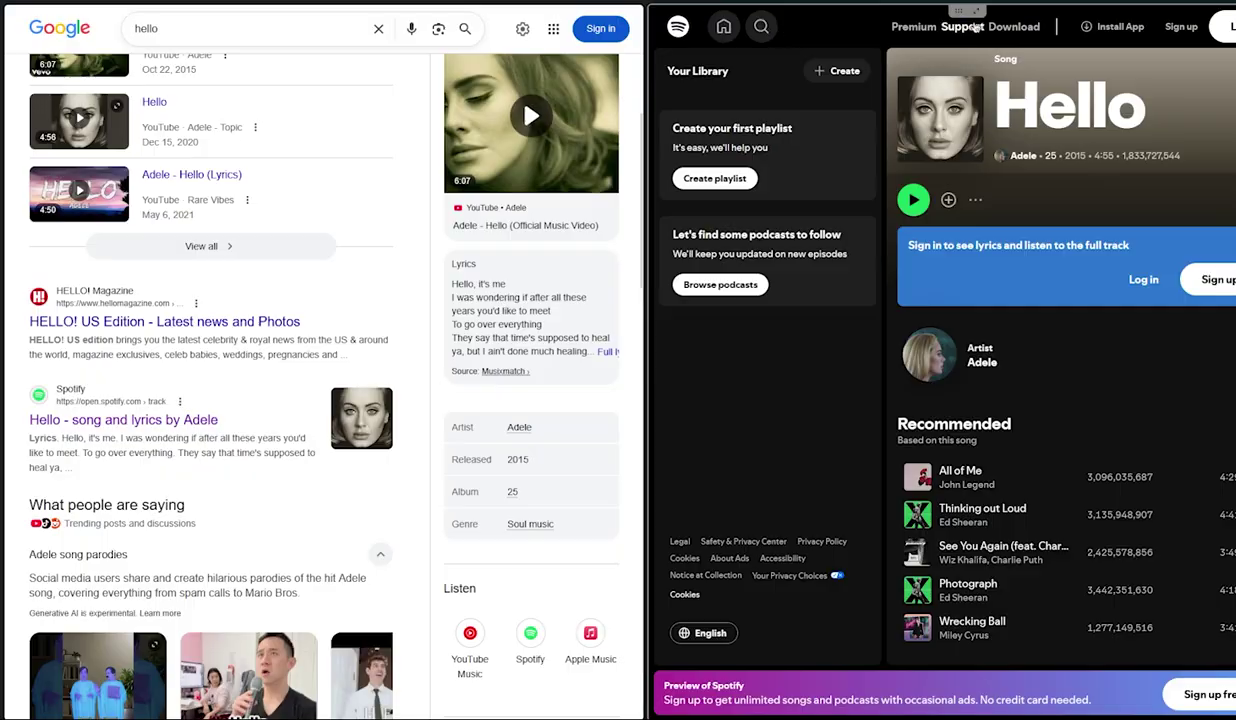
alt+click(828, 309)
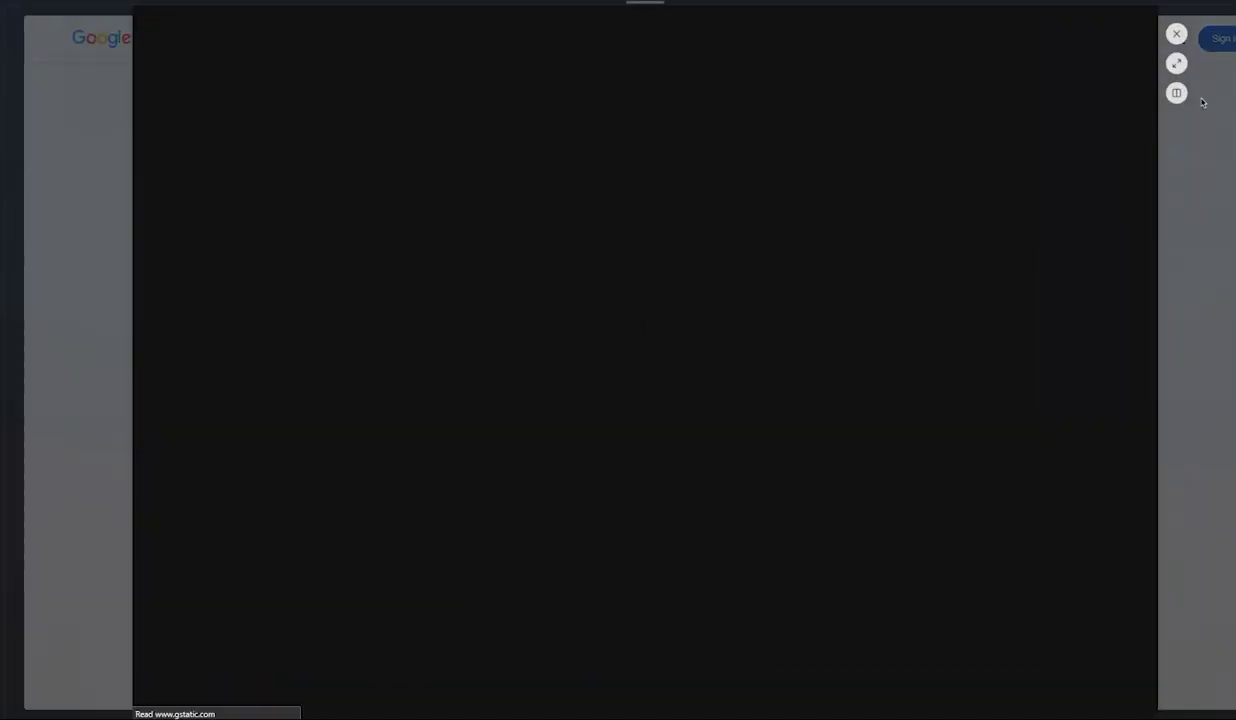
click(1178, 93)
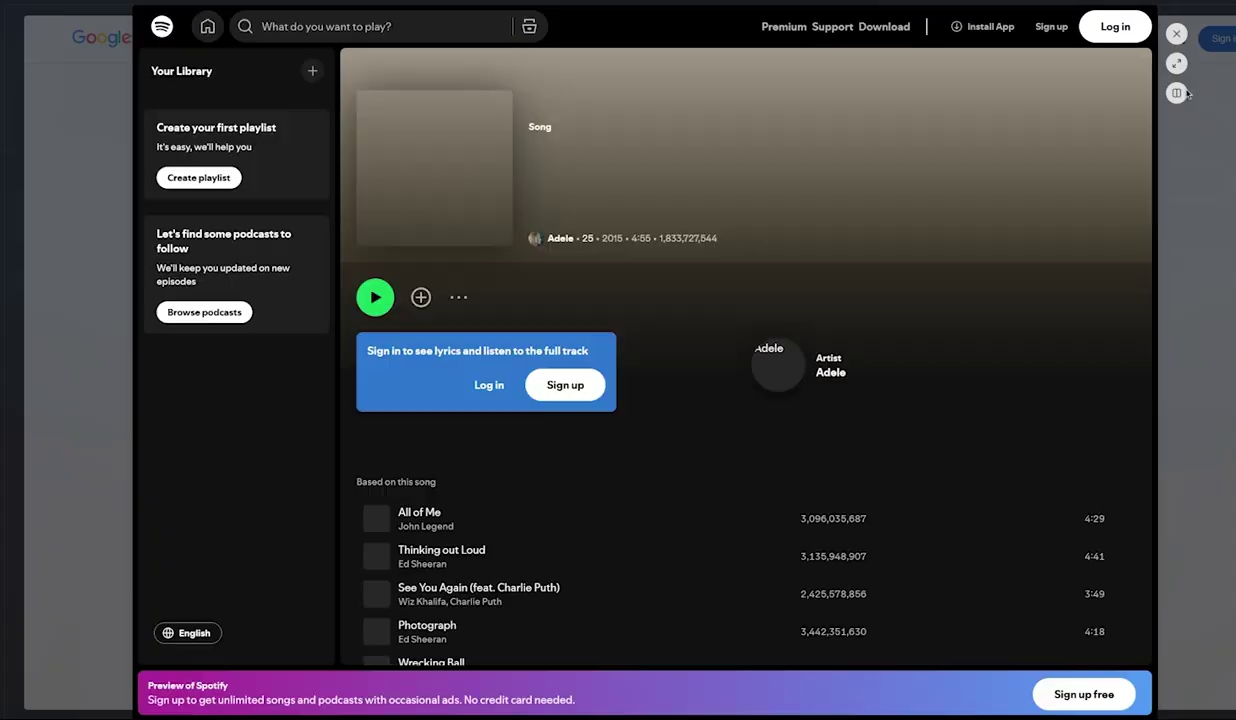
click(1178, 93)
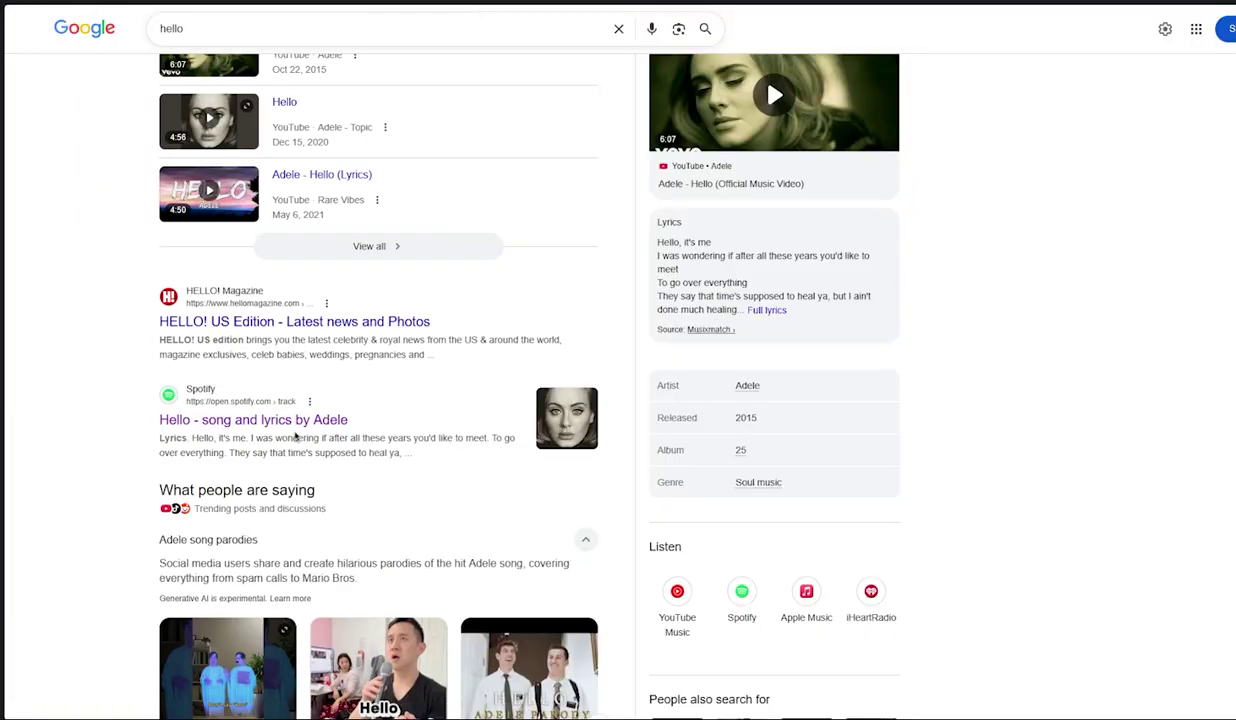
alt+click(286, 419)
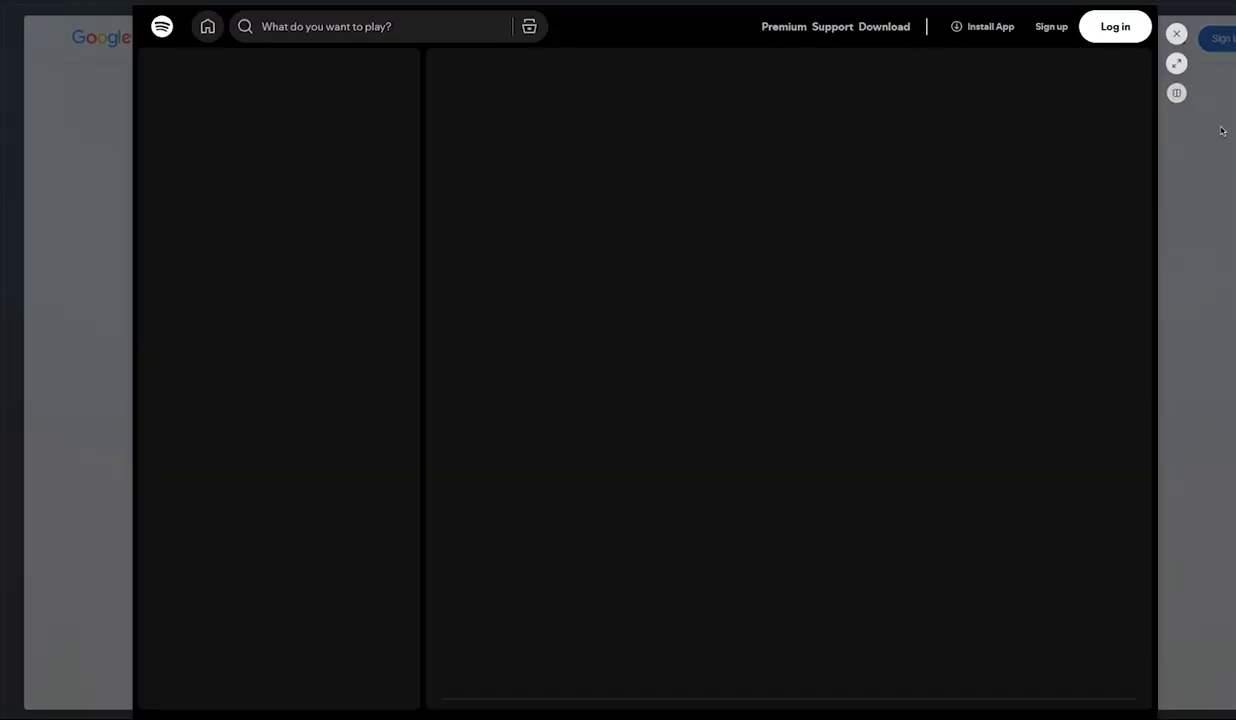
click(1176, 93)
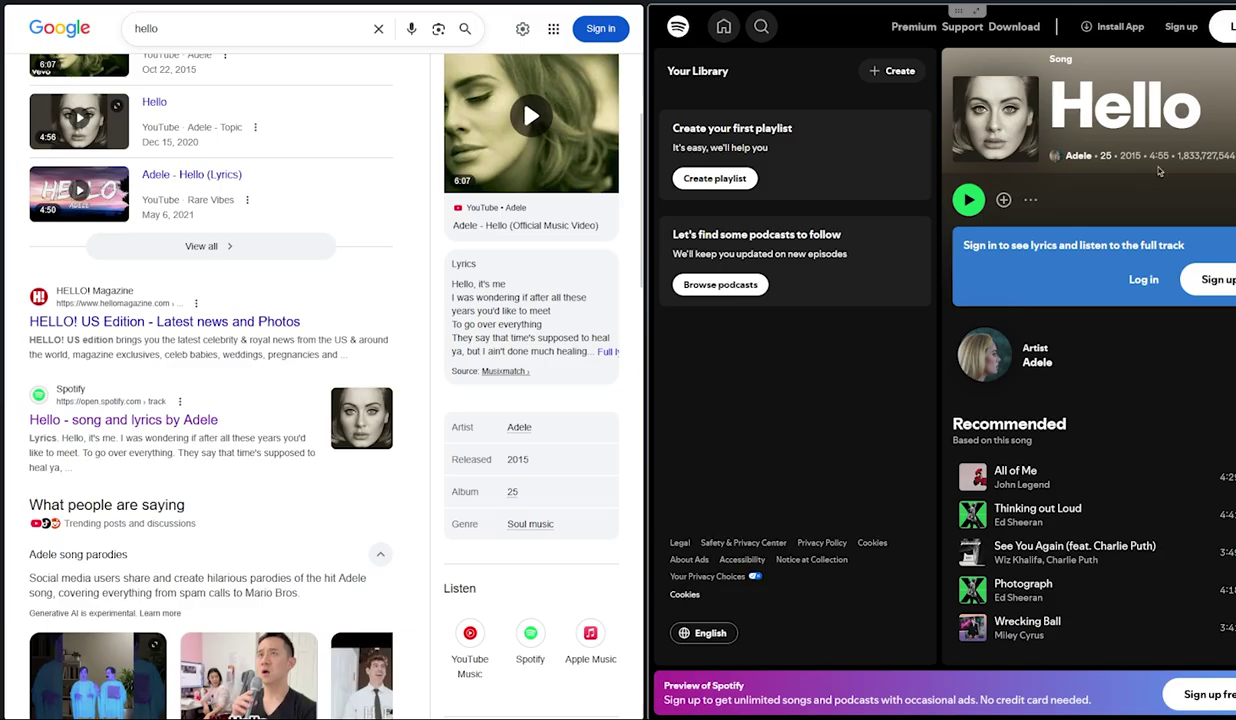
Check the tab options of the split pair and unsplit the Google results and Spotify tabs
mouse_move(2, 280)
right_click(56, 249)
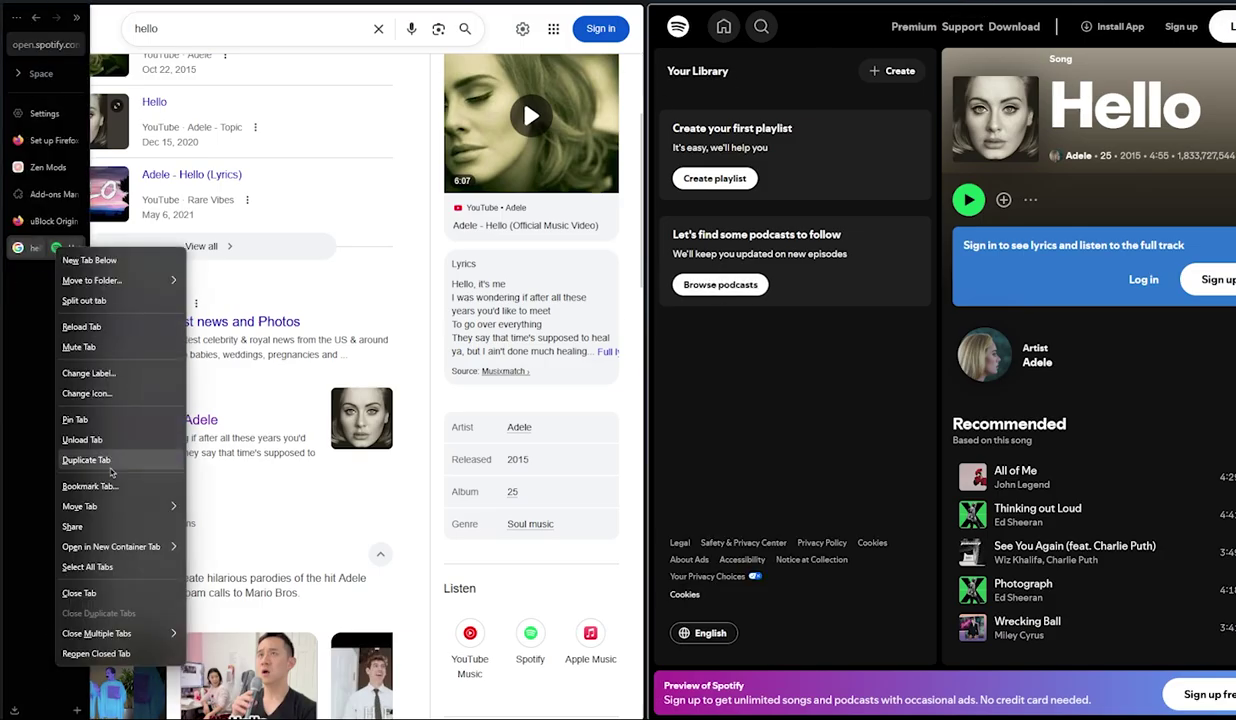
click(120, 573)
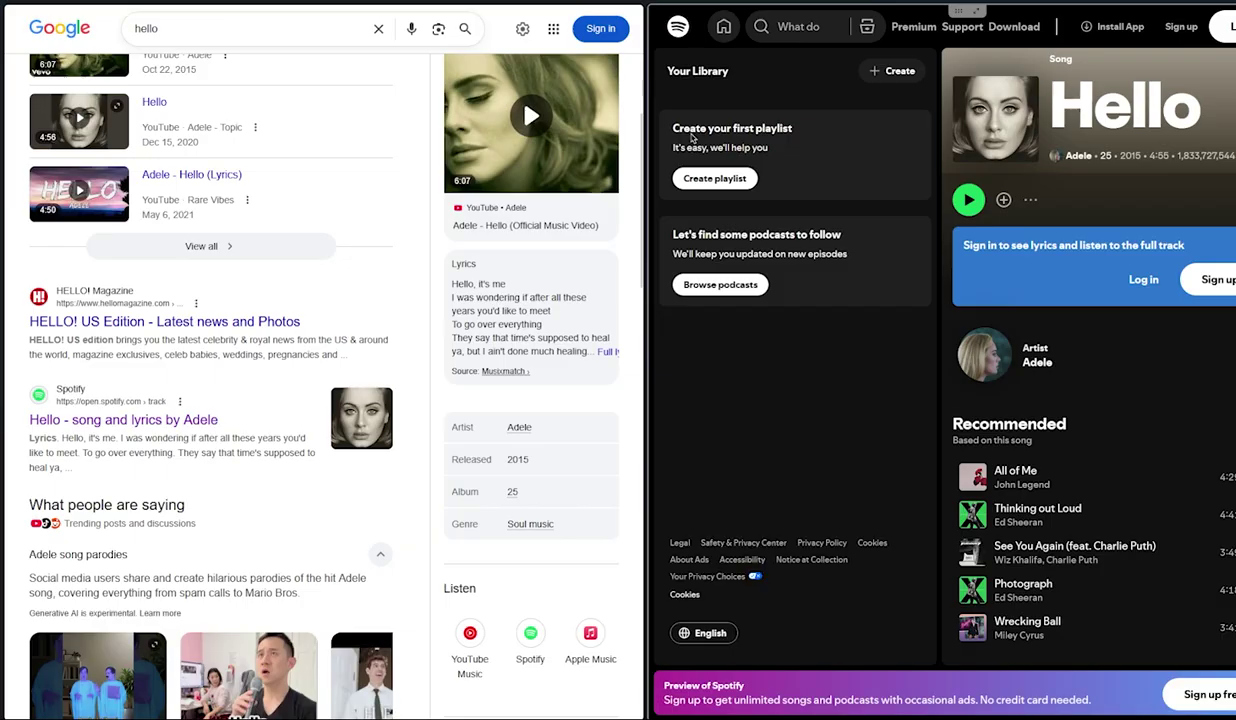
key(ctrl+alt+u)
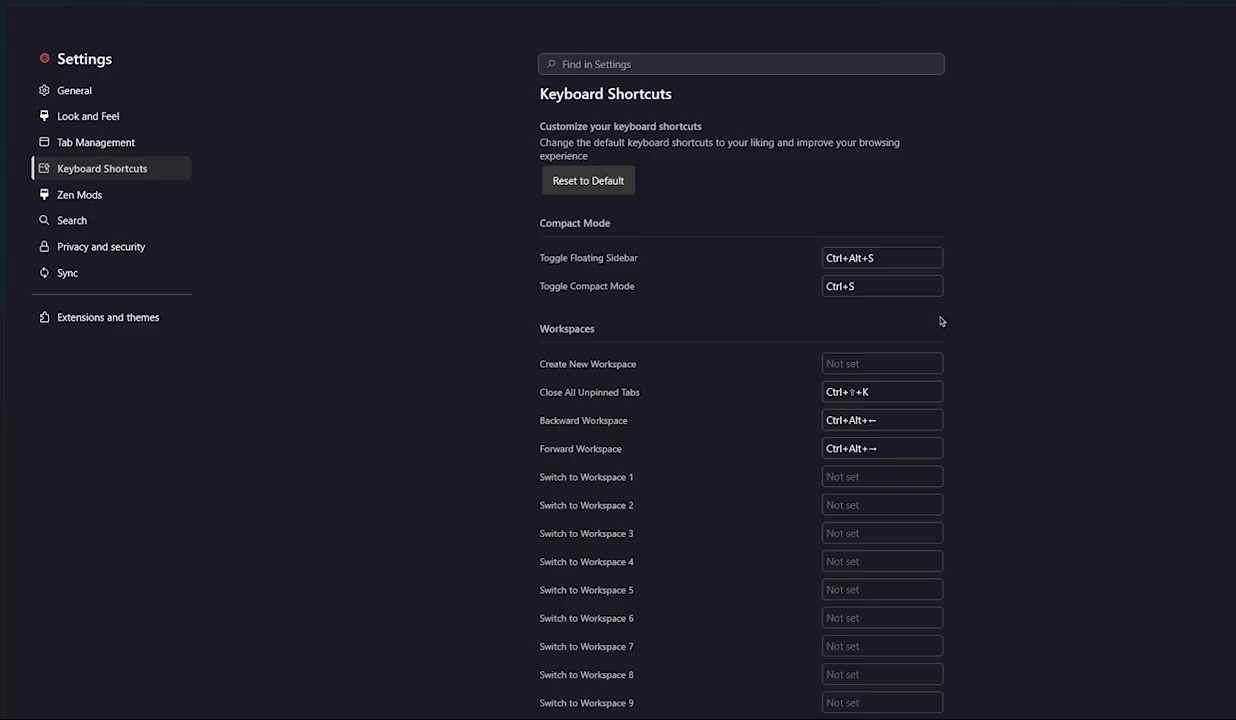
Try the floating sidebar toggle and the new tab search while reviewing the Keyboard Shortcuts list
key(ctrl+alt+s)
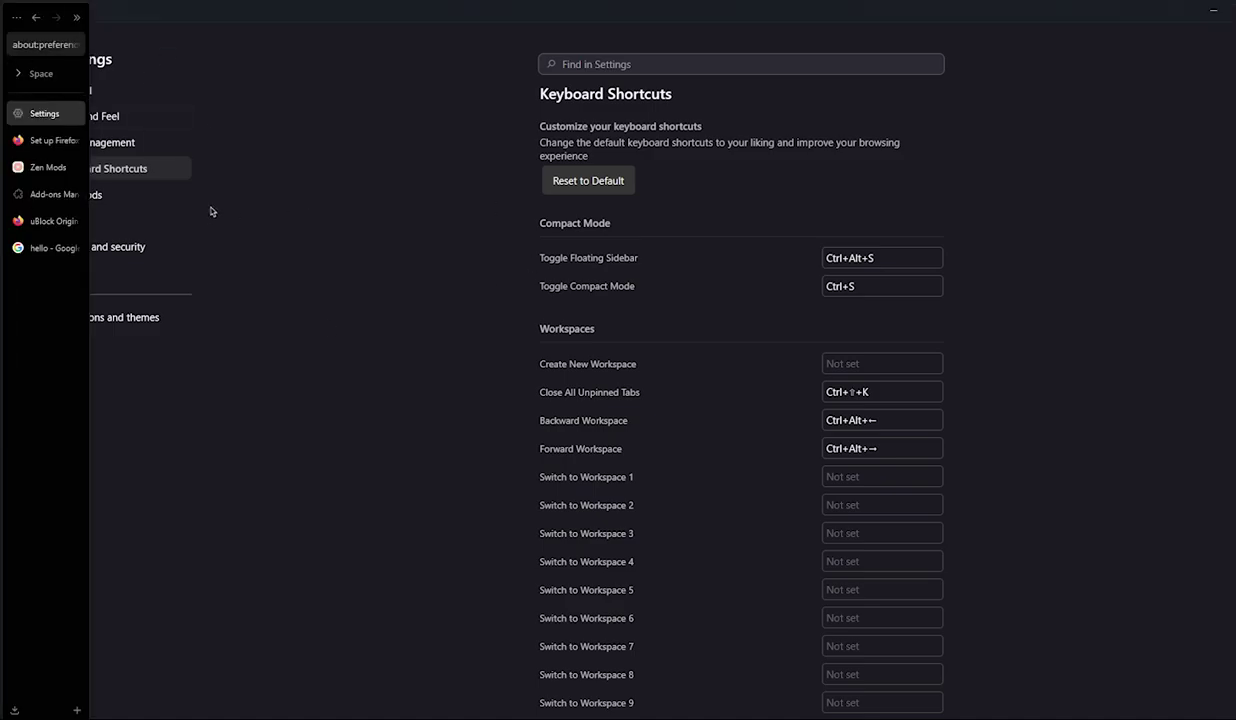
scroll(501, 262, down, 10)
key(ctrl+t)
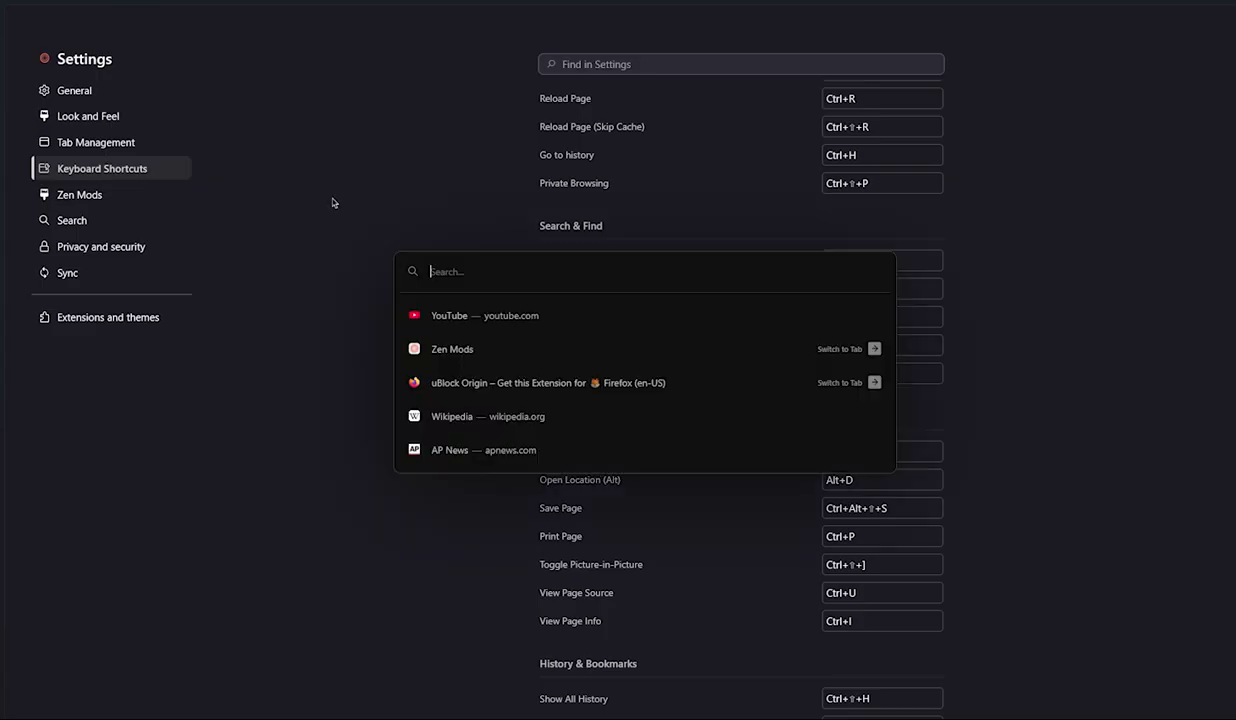
key(Escape)
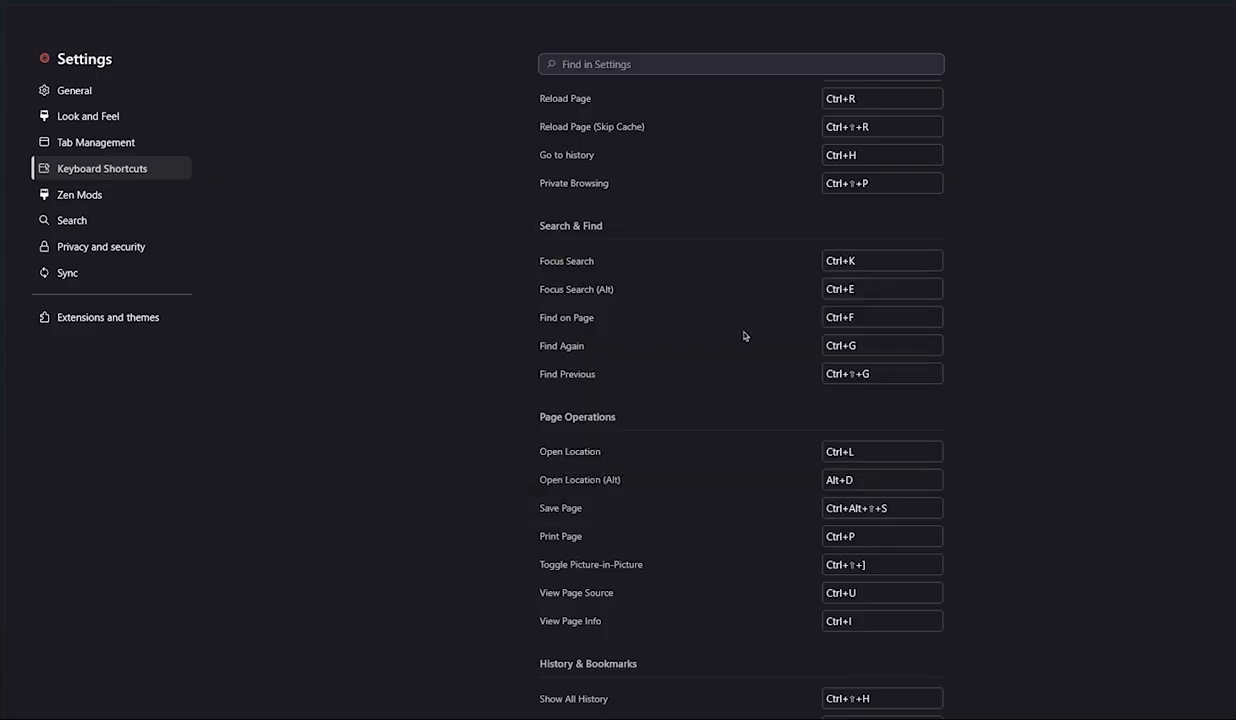
Restore the window with the "sdfsdf" Google results to a smaller size and return to the Keyboard Shortcuts settings
key(ctrl+k)
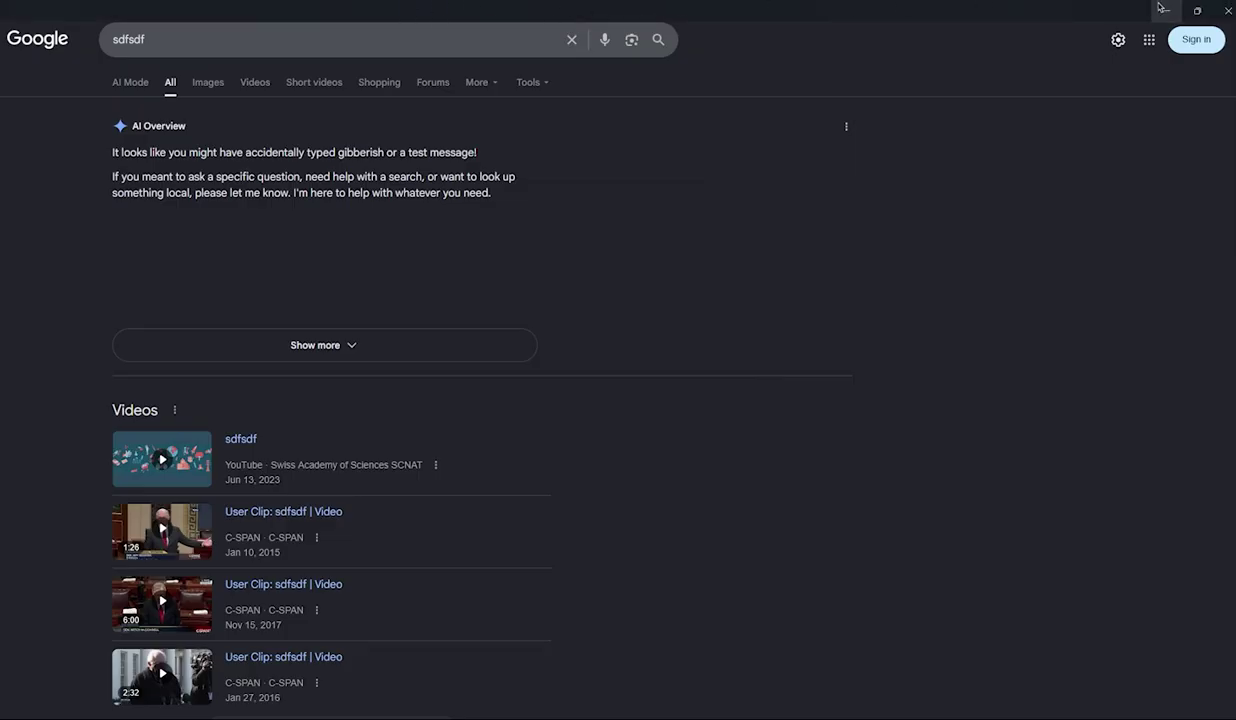
click(1198, 11)
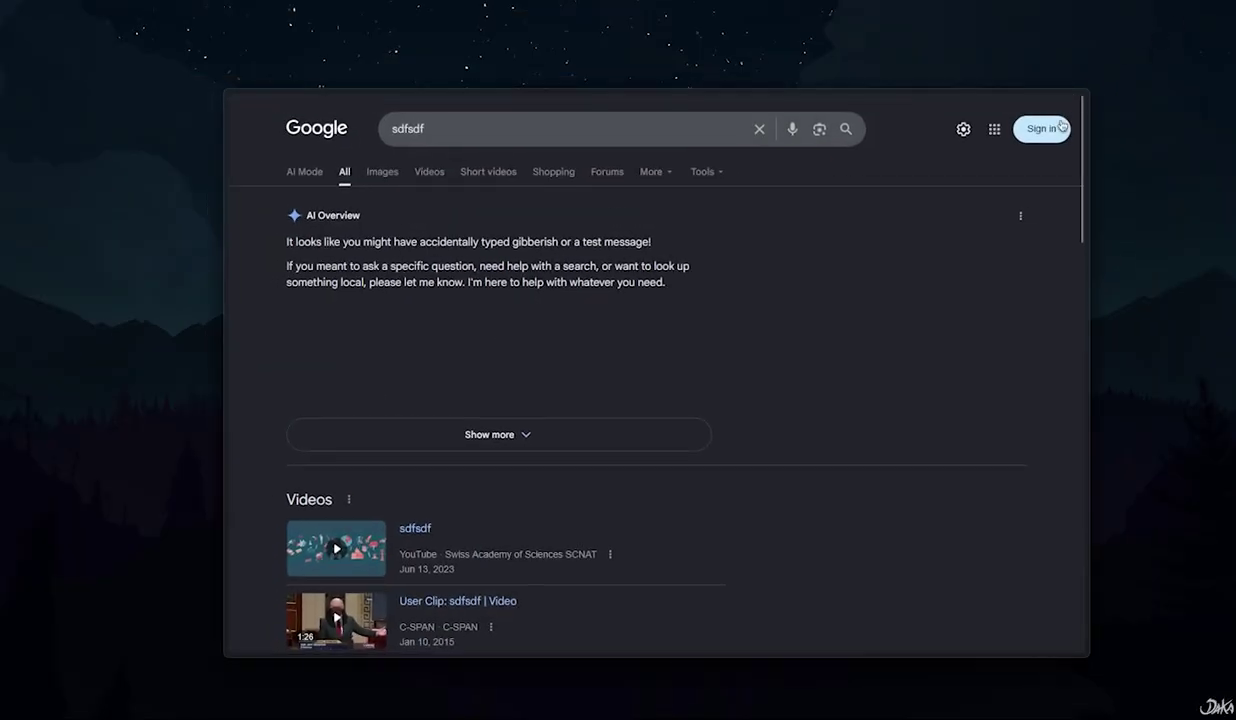
click(1040, 99)
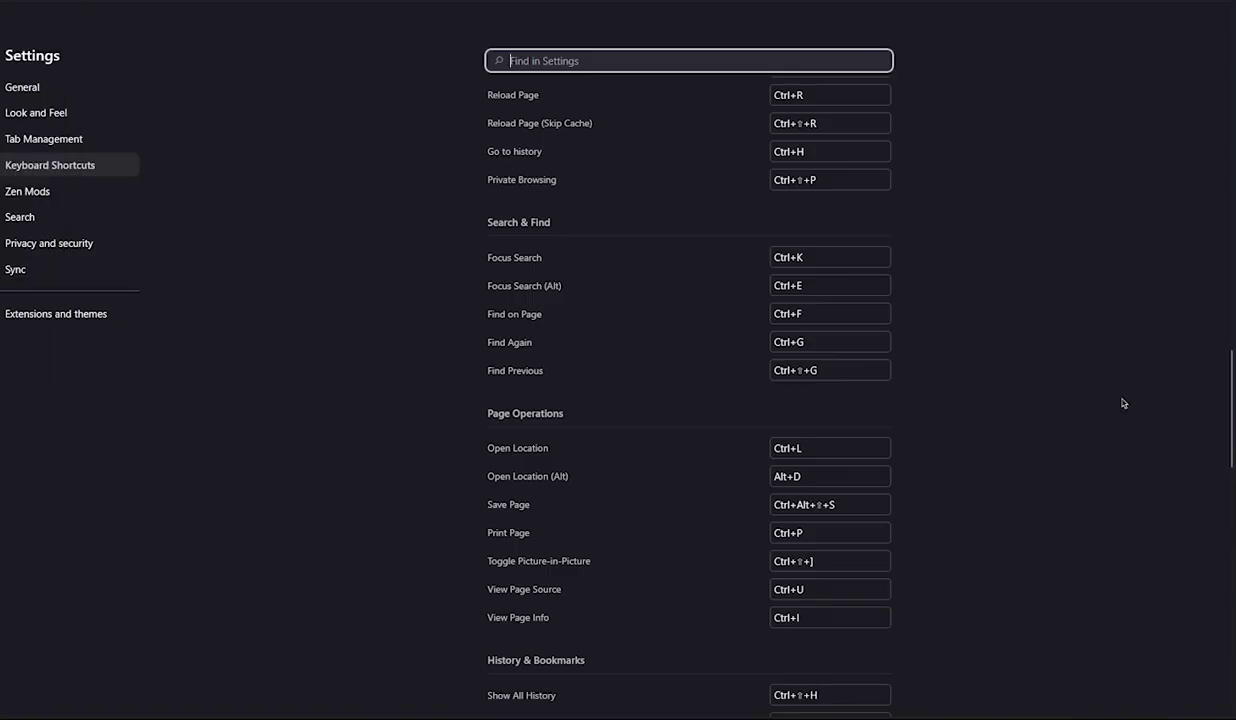
Try Focus Search with "hello" without running the search, and bring up the address bar with Open Location
key(ctrl+k)
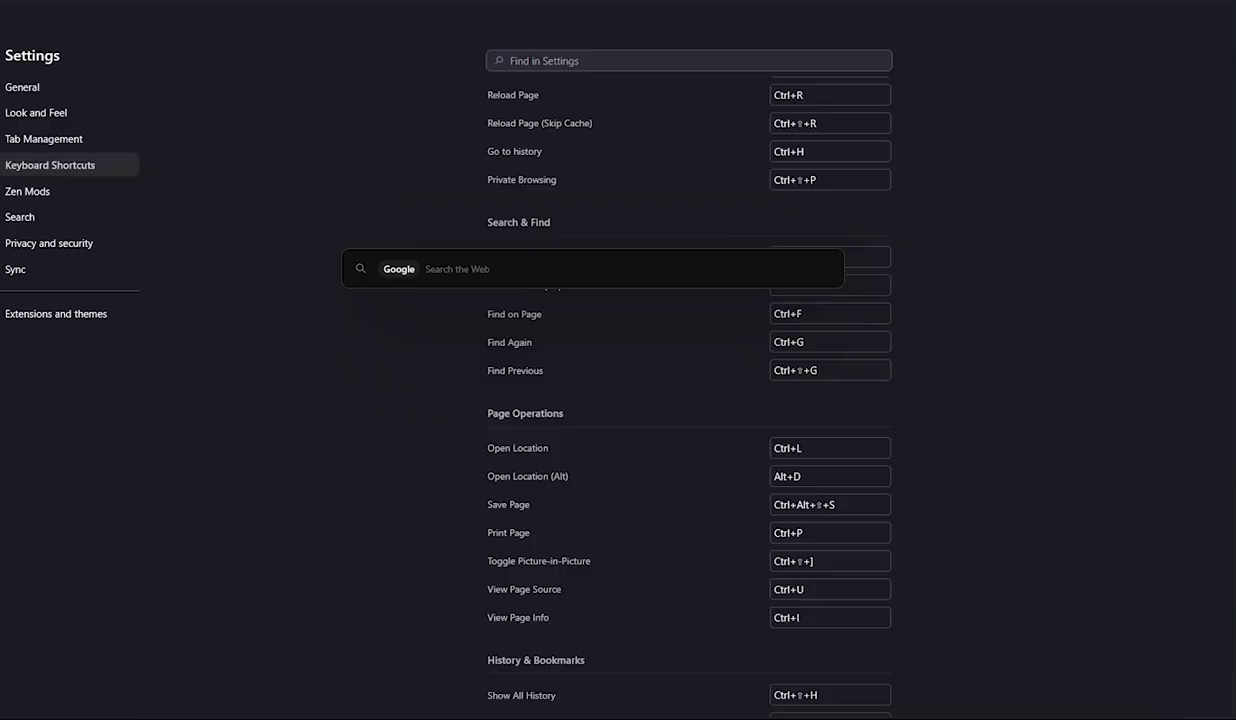
text(hello)
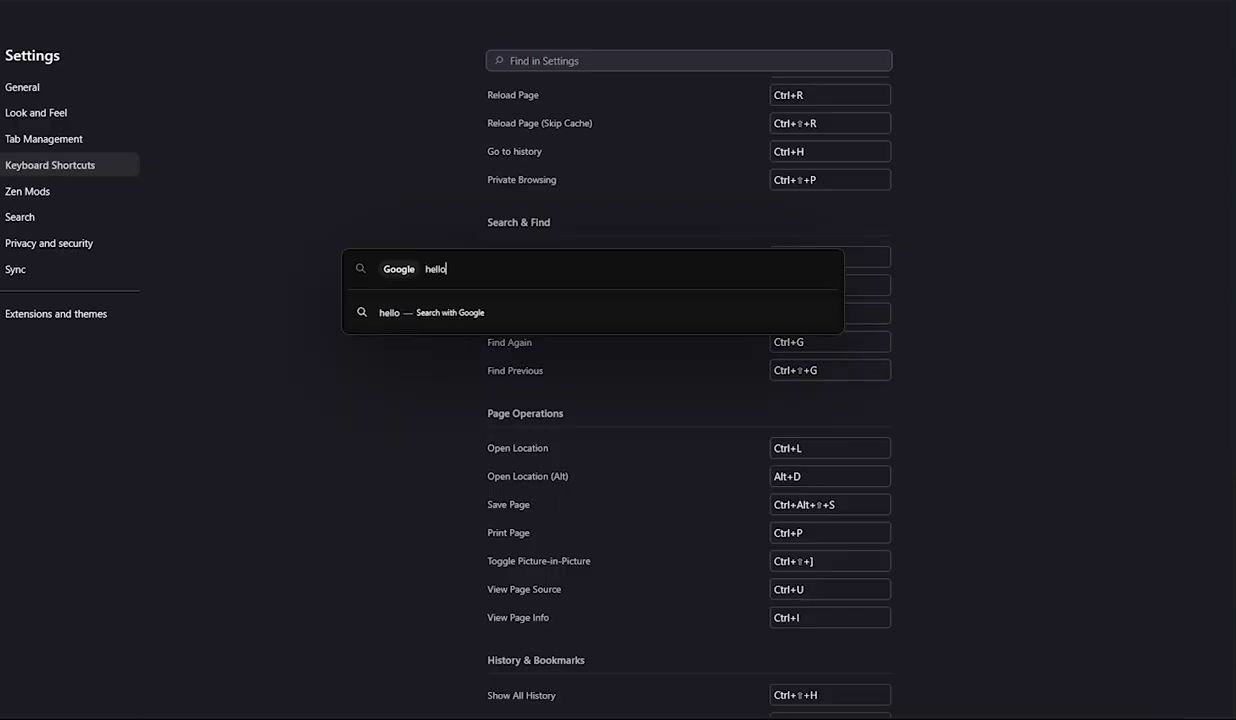
key(Escape)
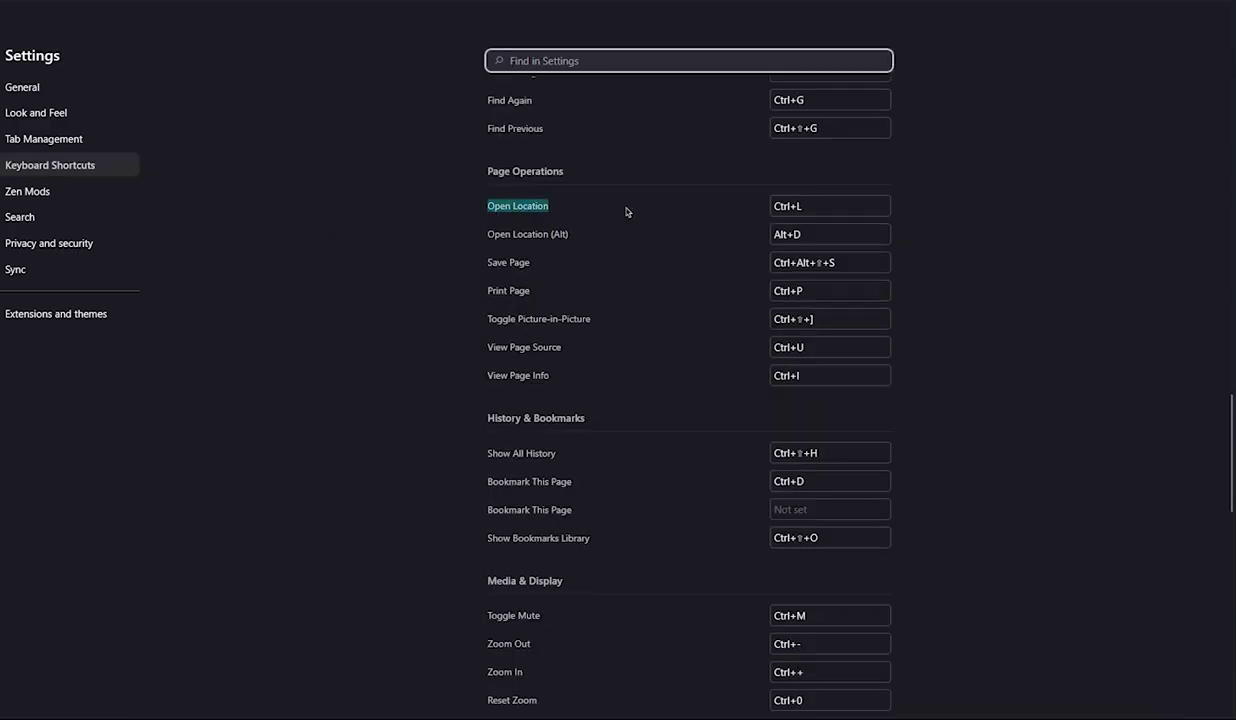
key(ctrl+l)
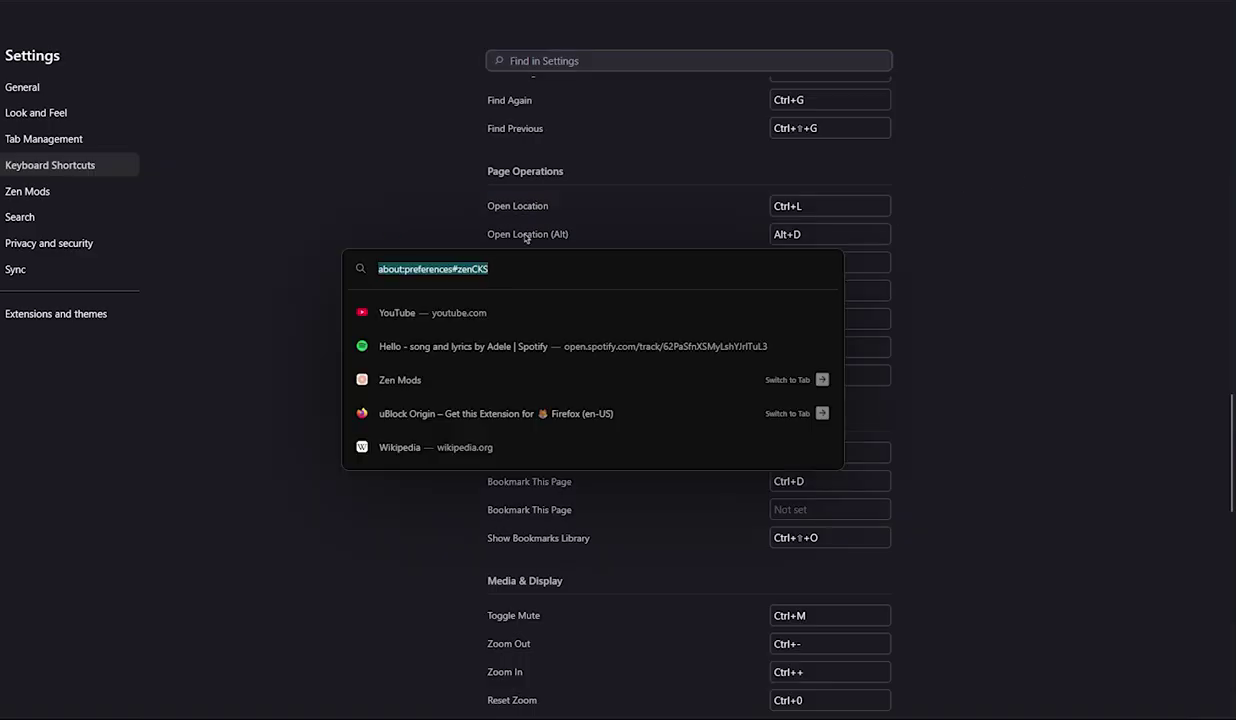
Open YouTube from the address bar suggestions, and bring the address bar up again to load the Google homepage
click(534, 272)
drag(516, 270, 373, 273)
click(500, 308)
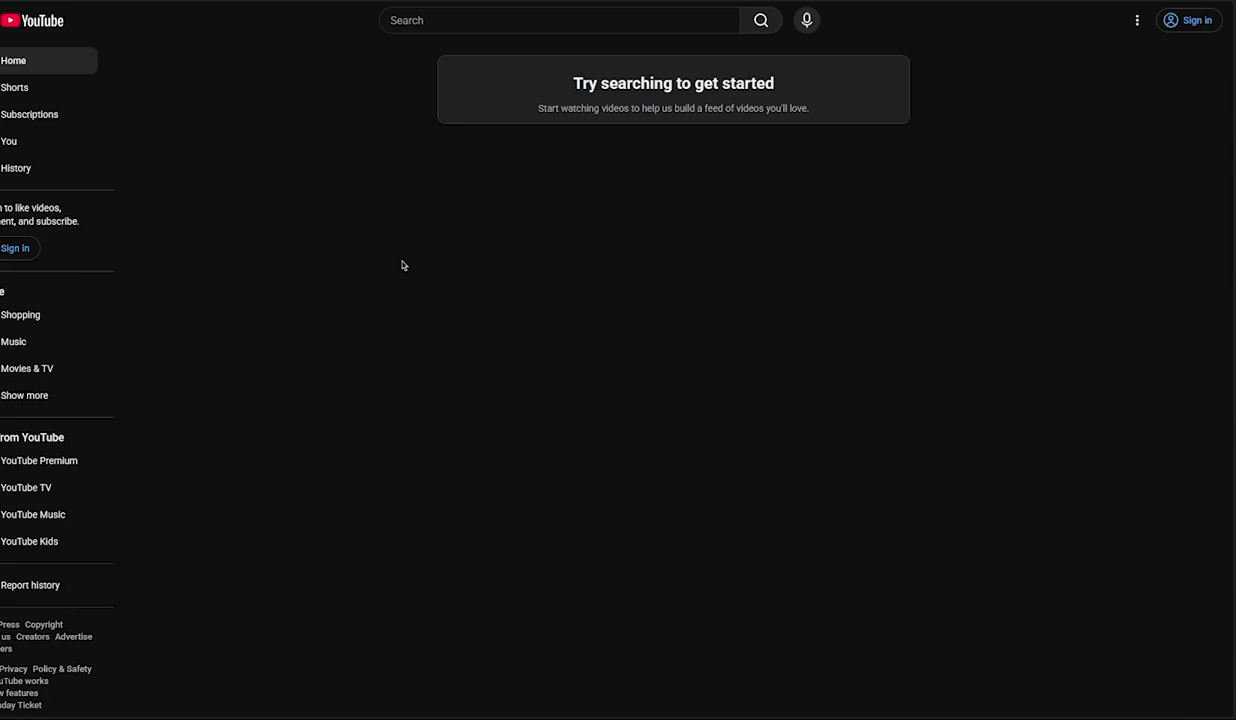
key(ctrl+l)
click(546, 270)
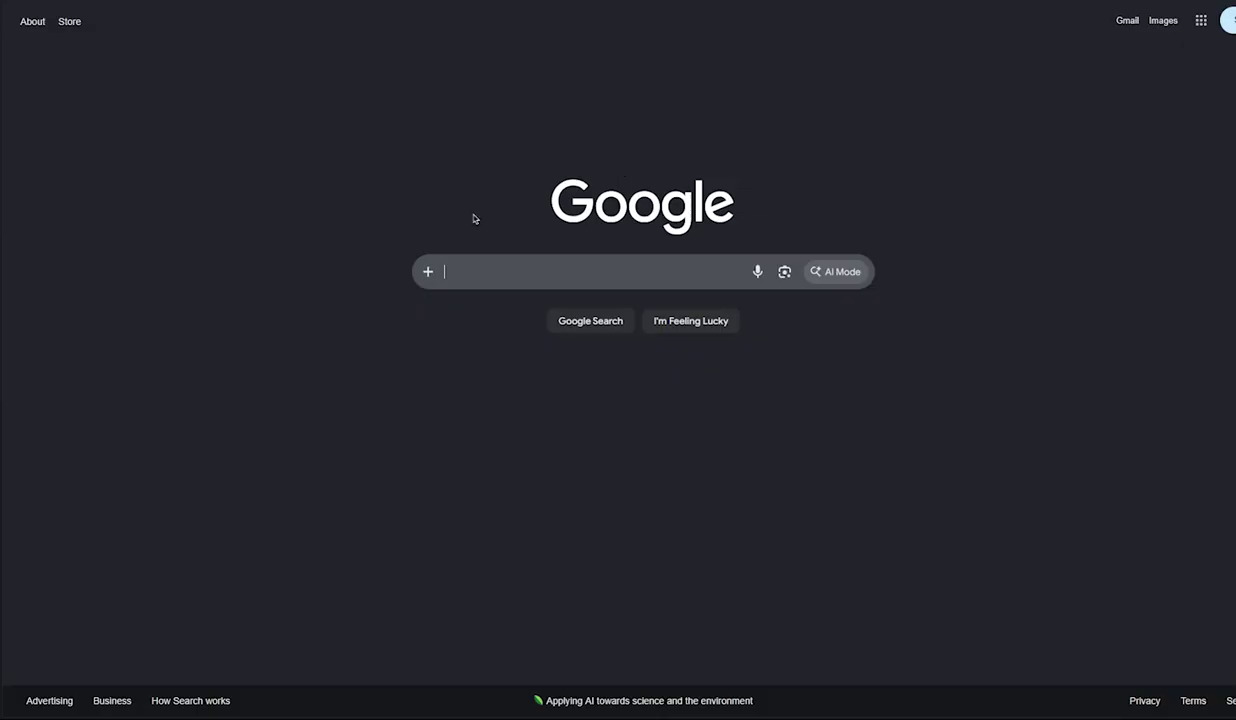
Create a new space named "youtube" from the options of the current space
mouse_move(4, 134)
click(17, 72)
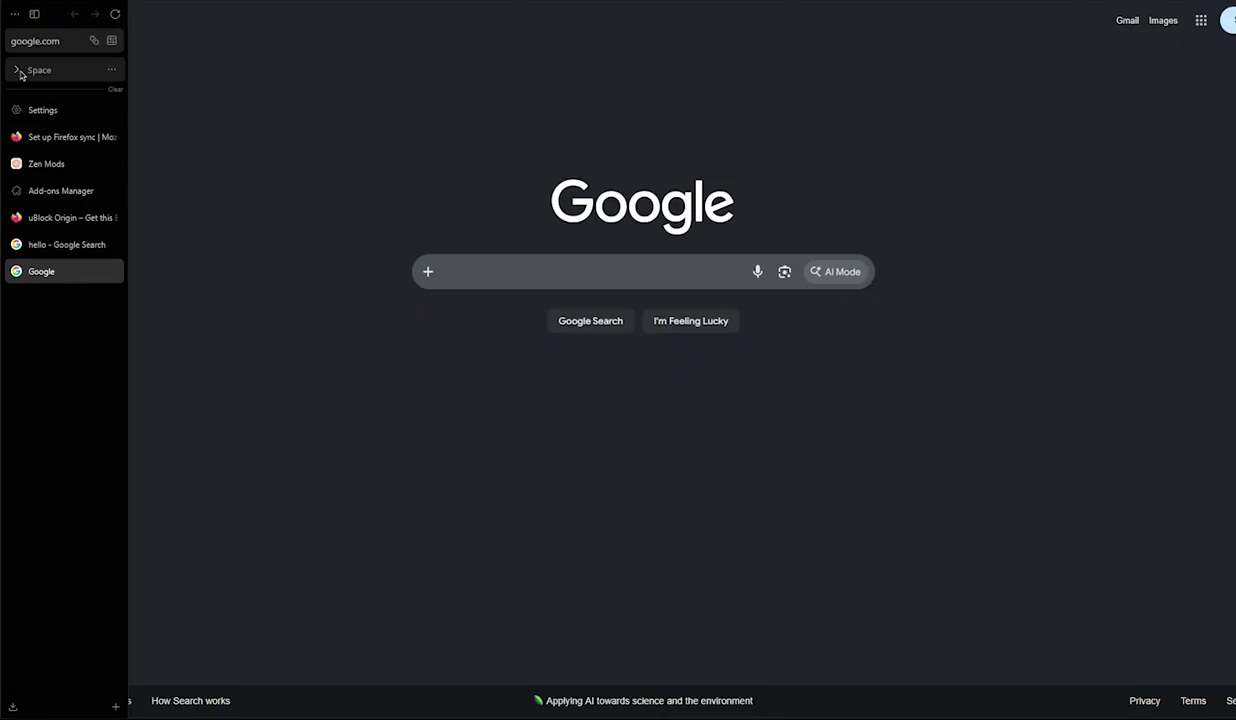
click(111, 72)
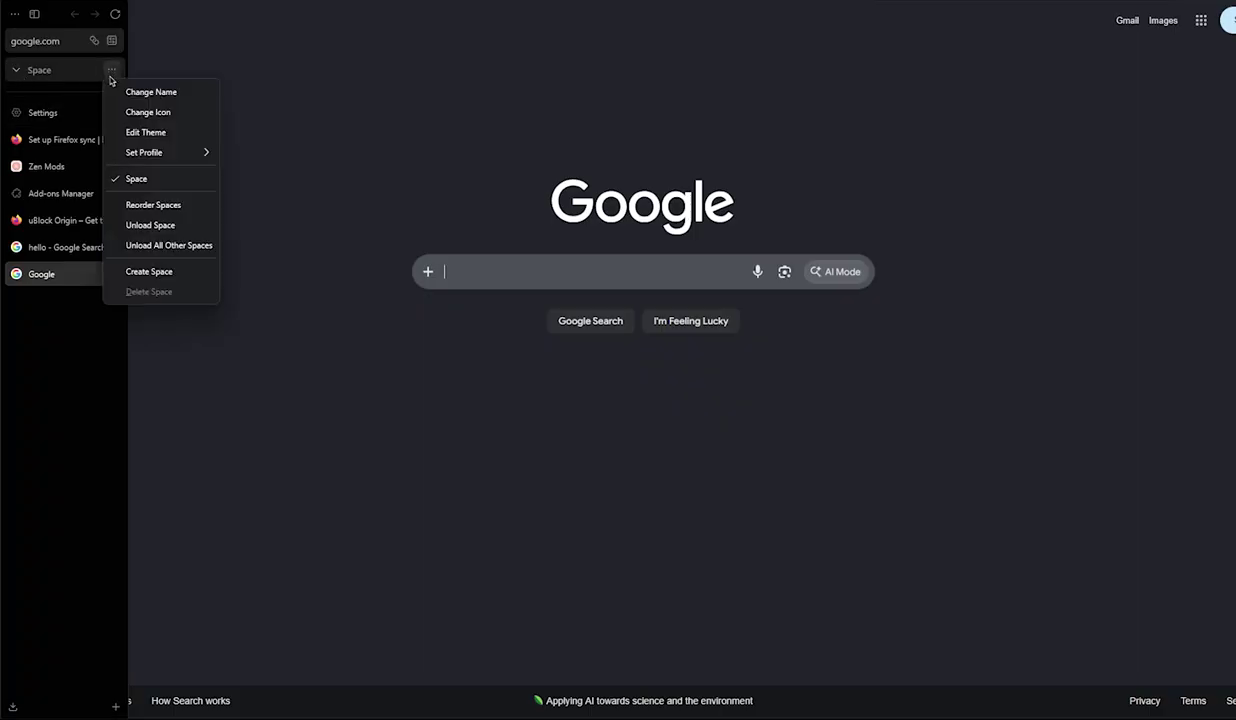
click(170, 271)
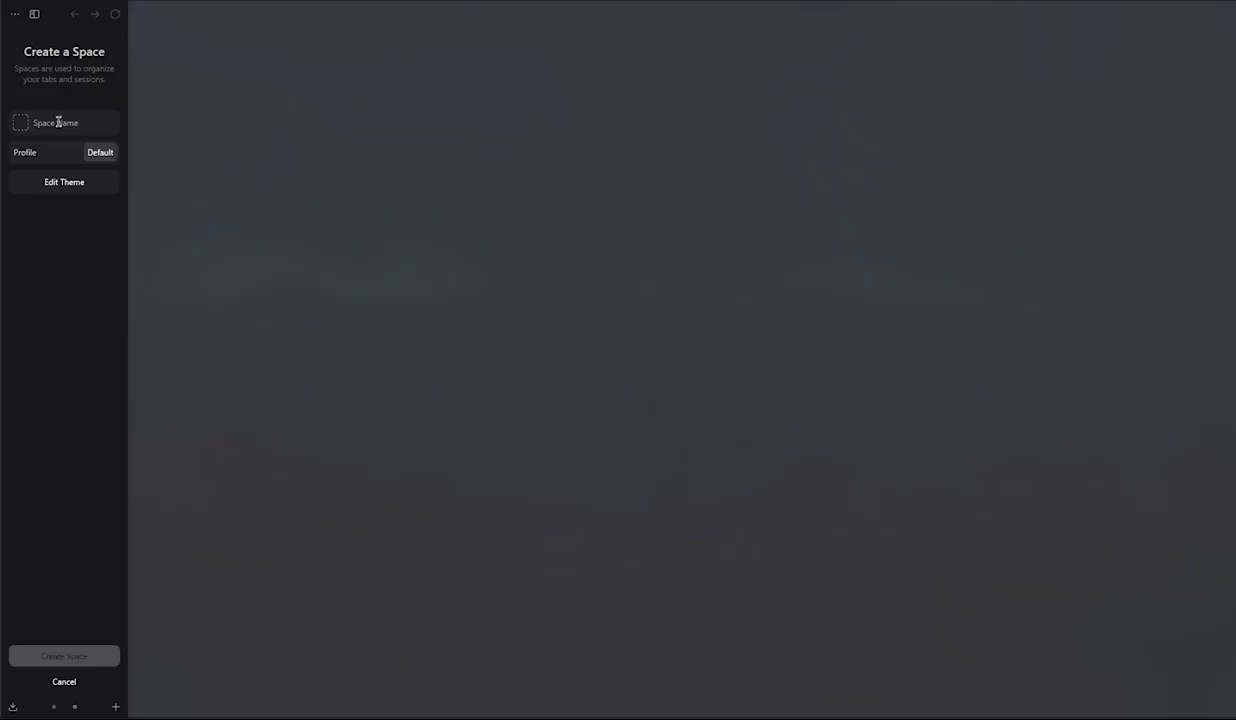
text(youtube)
key(Return)
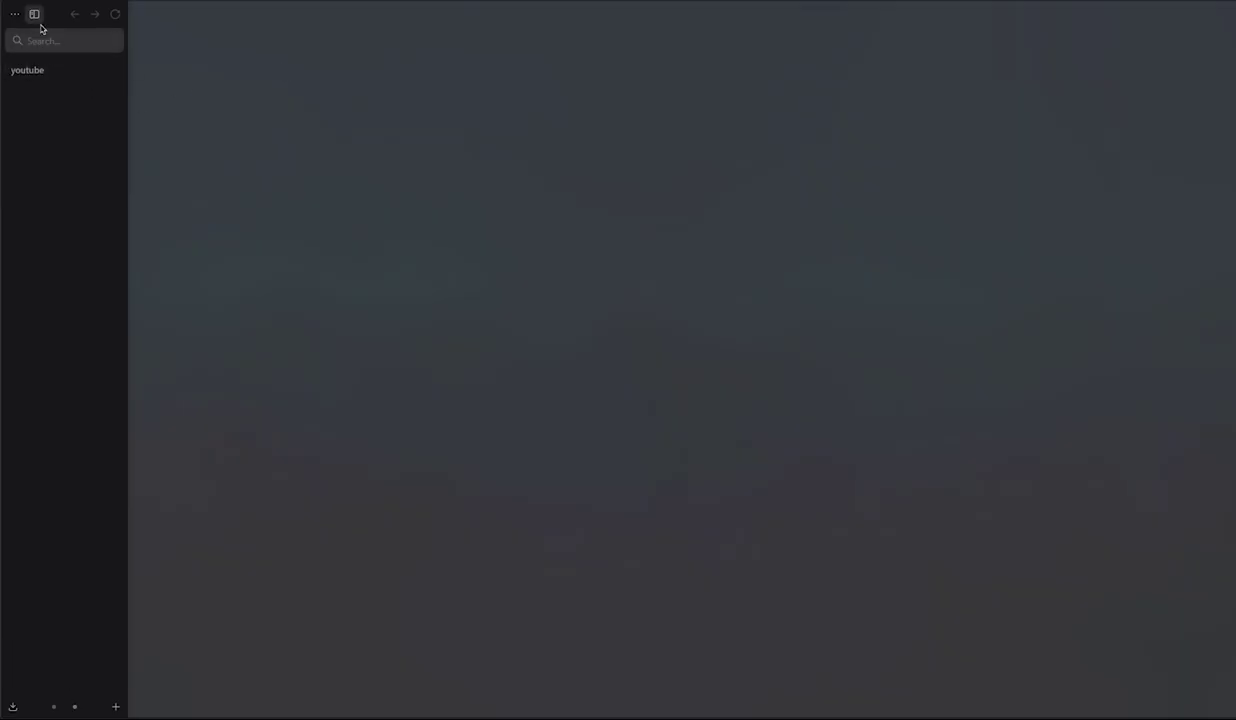
Open YouTube in a new tab of the "youtube" space and switch back and forth between the two spaces
key(ctrl+t)
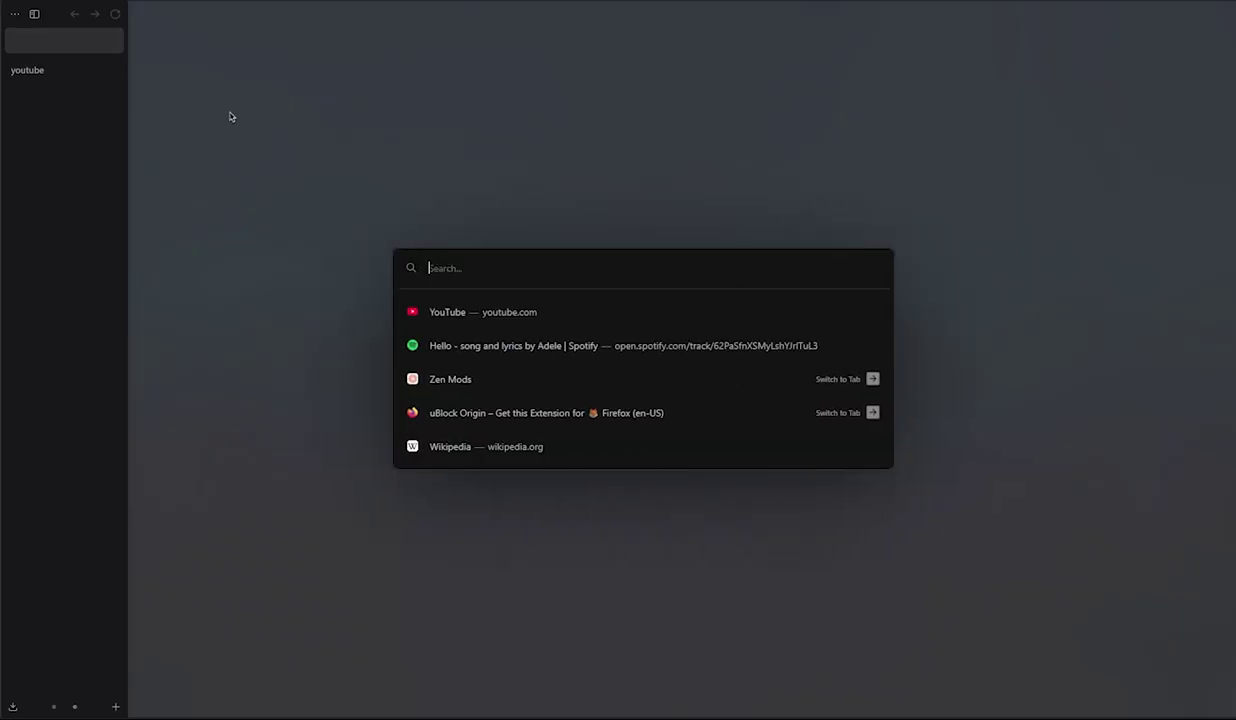
click(510, 310)
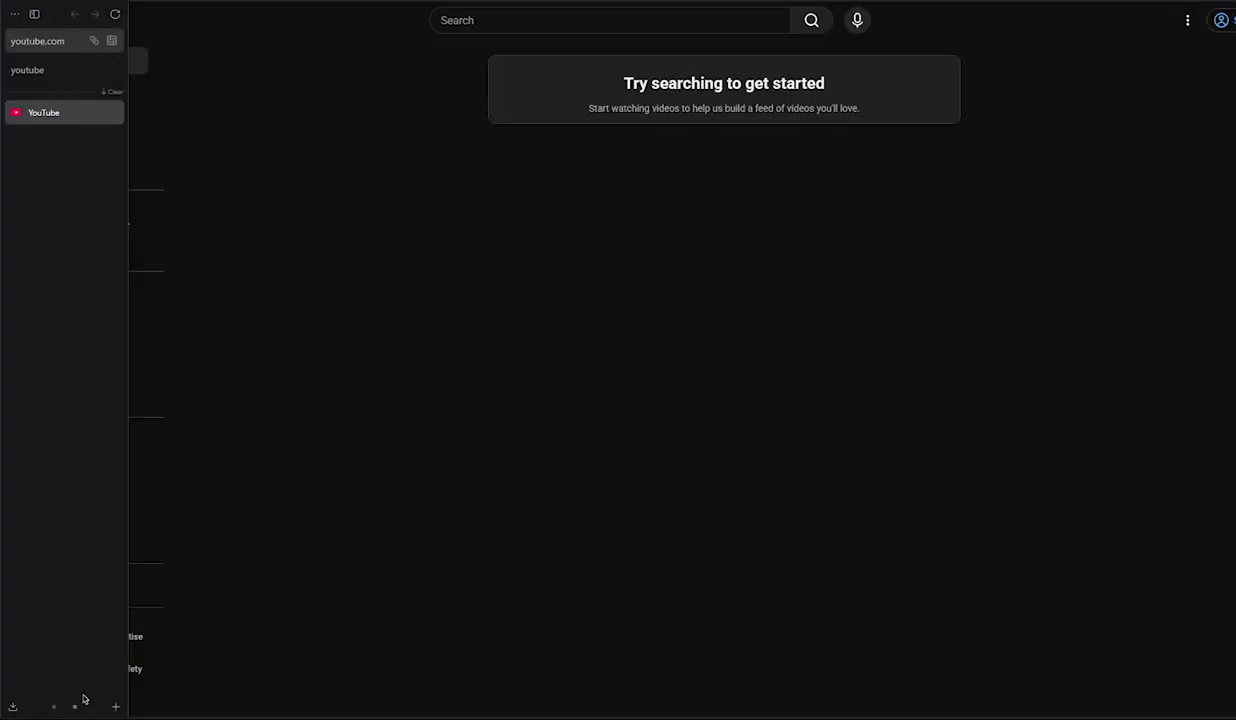
click(53, 707)
click(71, 707)
click(53, 707)
click(71, 707)
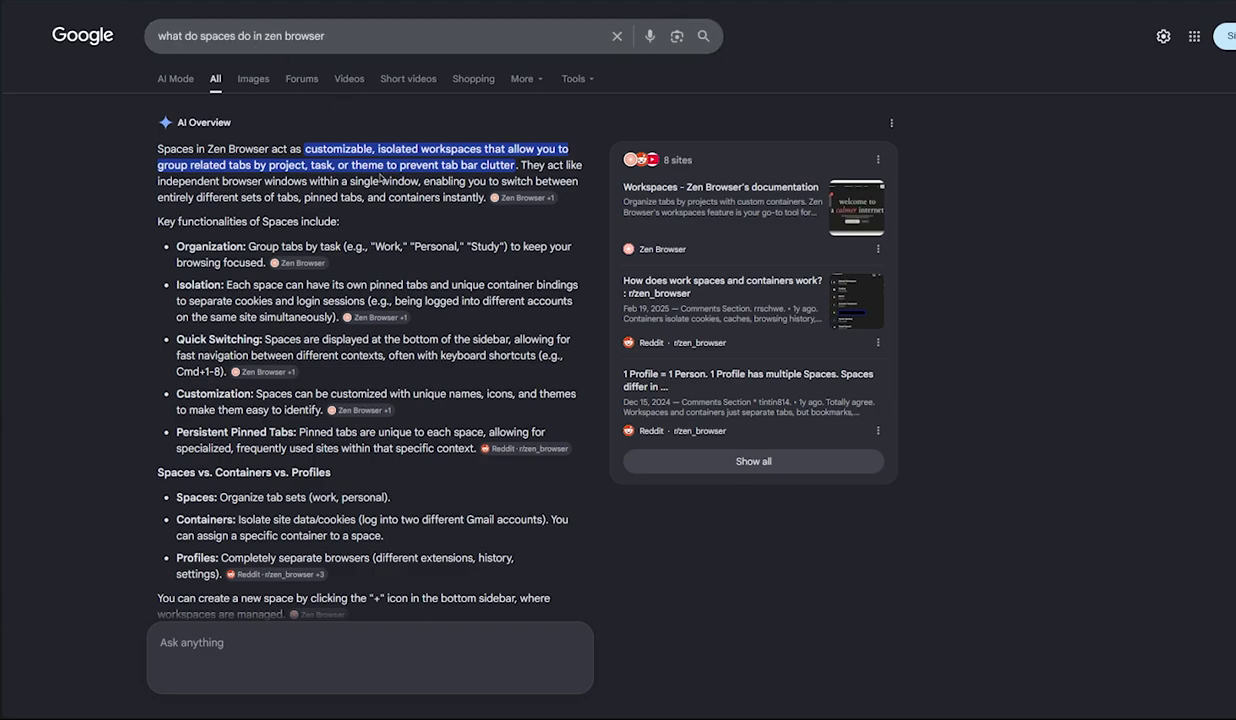
Go through the open Google tabs of the original space and pin the Google homepage tab
mouse_move(115, 222)
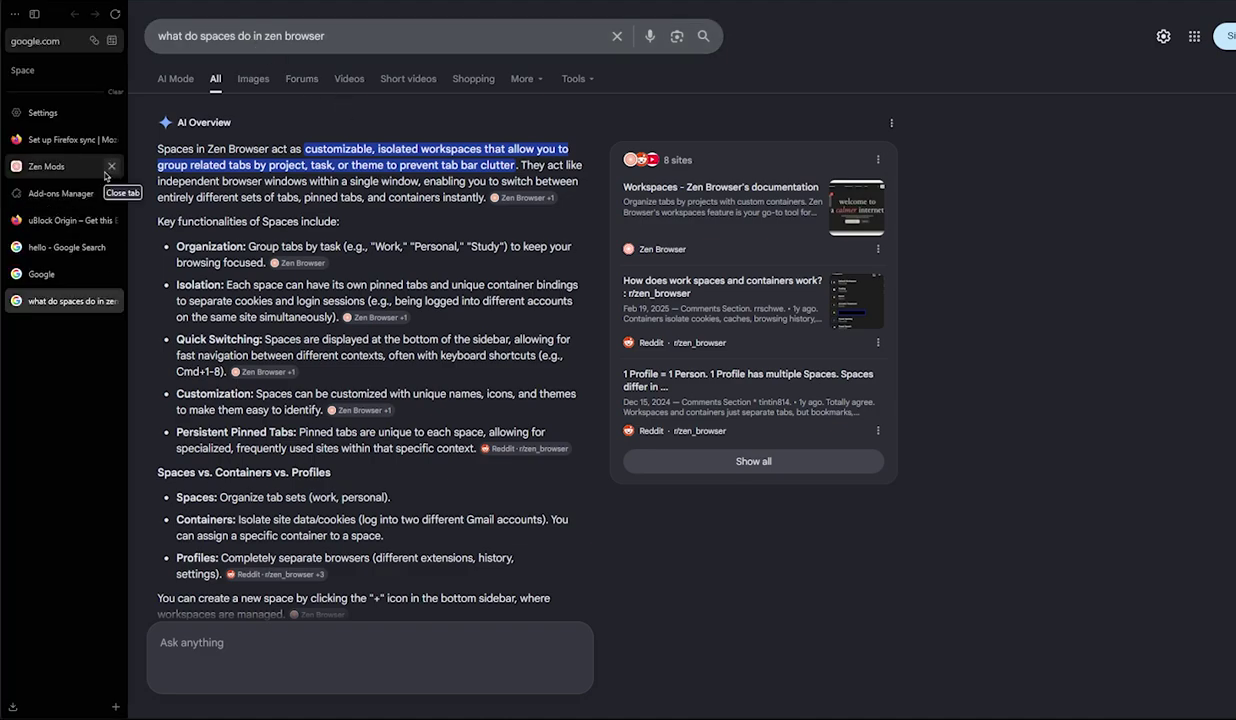
click(68, 249)
click(60, 272)
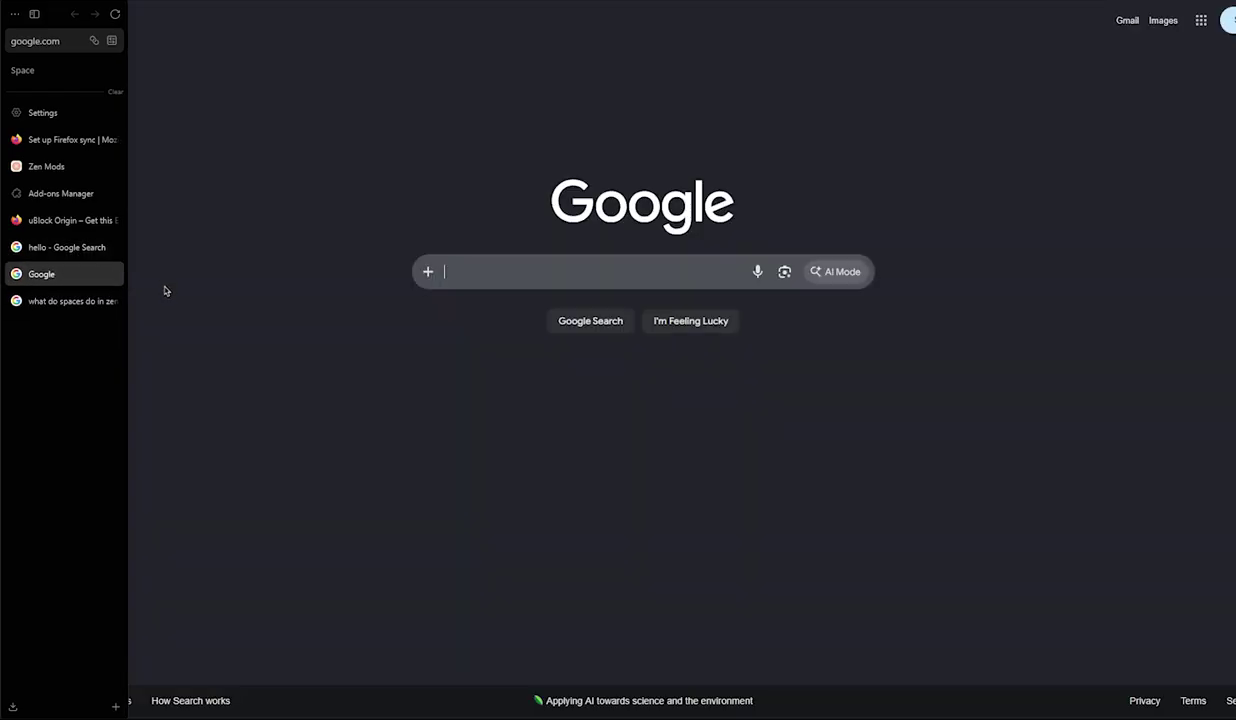
right_click(42, 280)
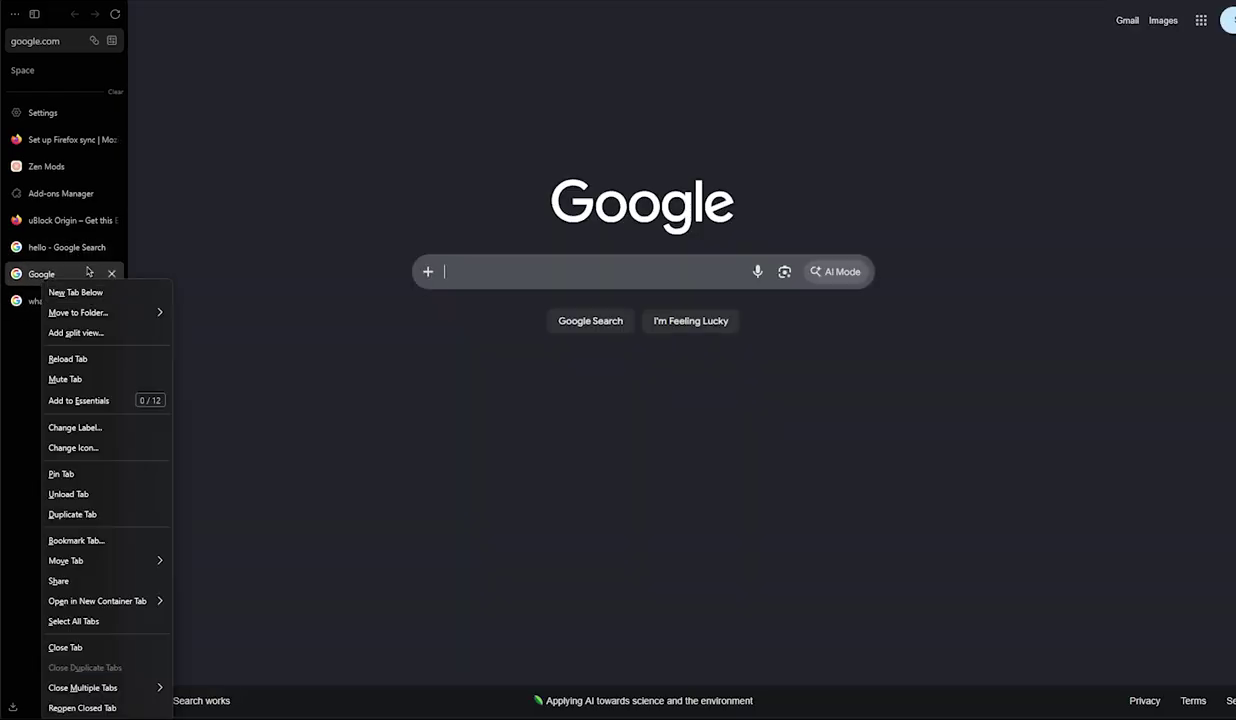
click(91, 476)
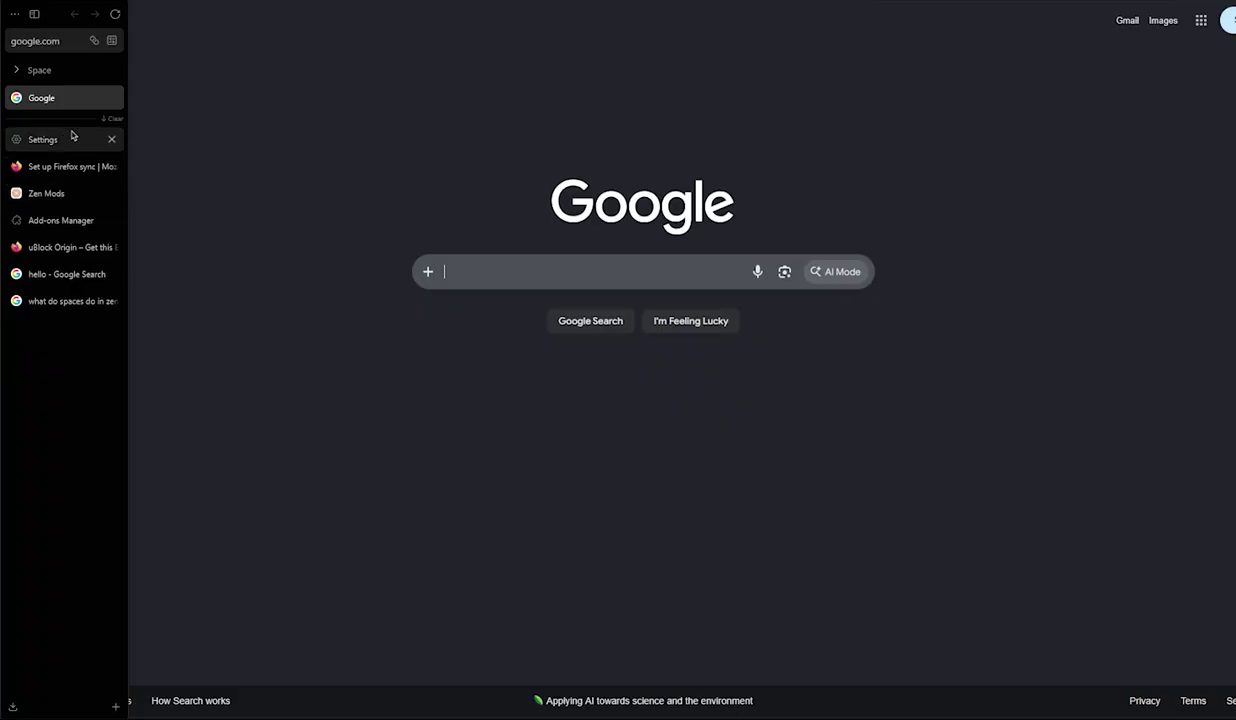
Move the "hello" Google results, Firefox sync setup and Add-ons Manager tabs into the pinned section below the Google tab
drag(50, 272, 46, 104)
drag(47, 195, 48, 138)
drag(48, 245, 48, 162)
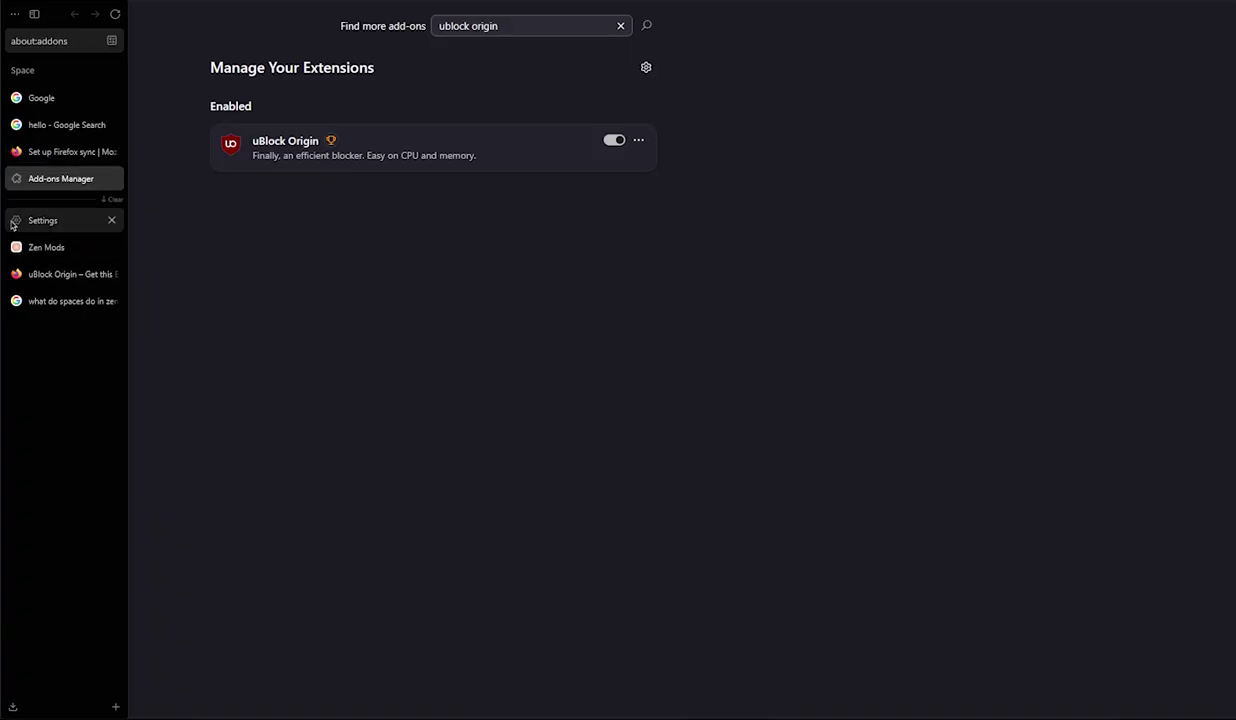
Add the Settings and Zen Mods tabs to Essentials
right_click(67, 230)
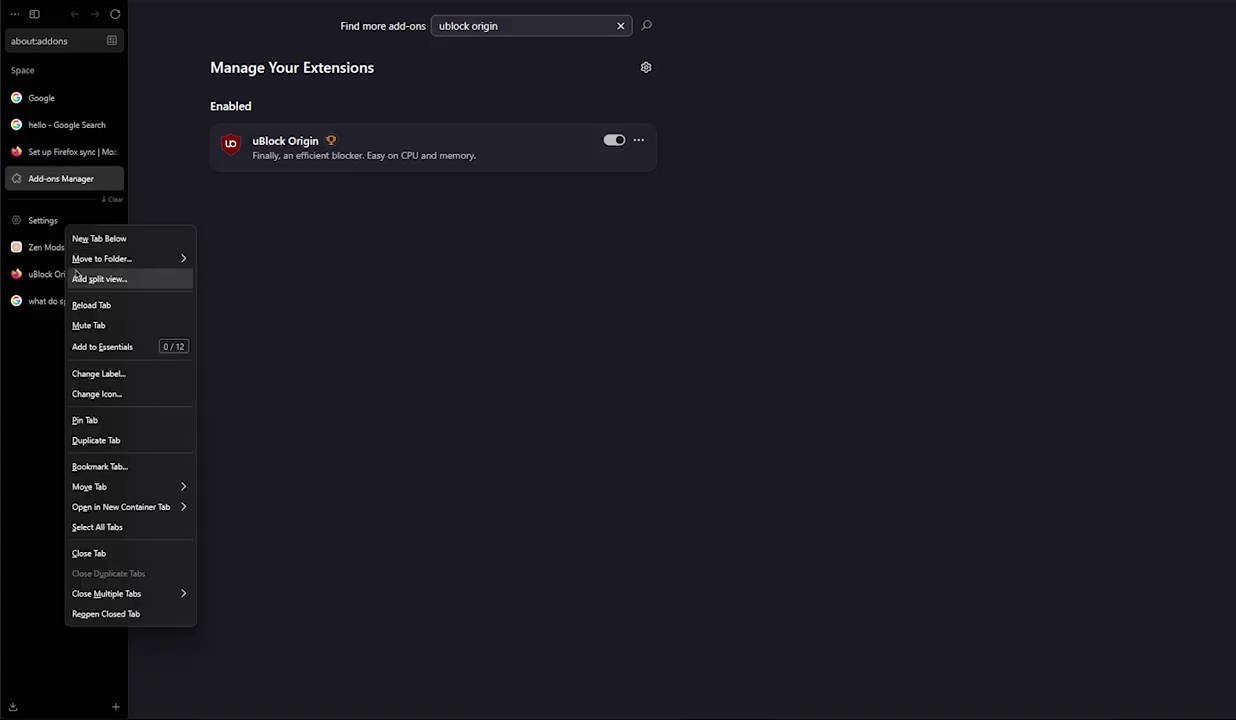
click(140, 347)
mouse_move(101, 111)
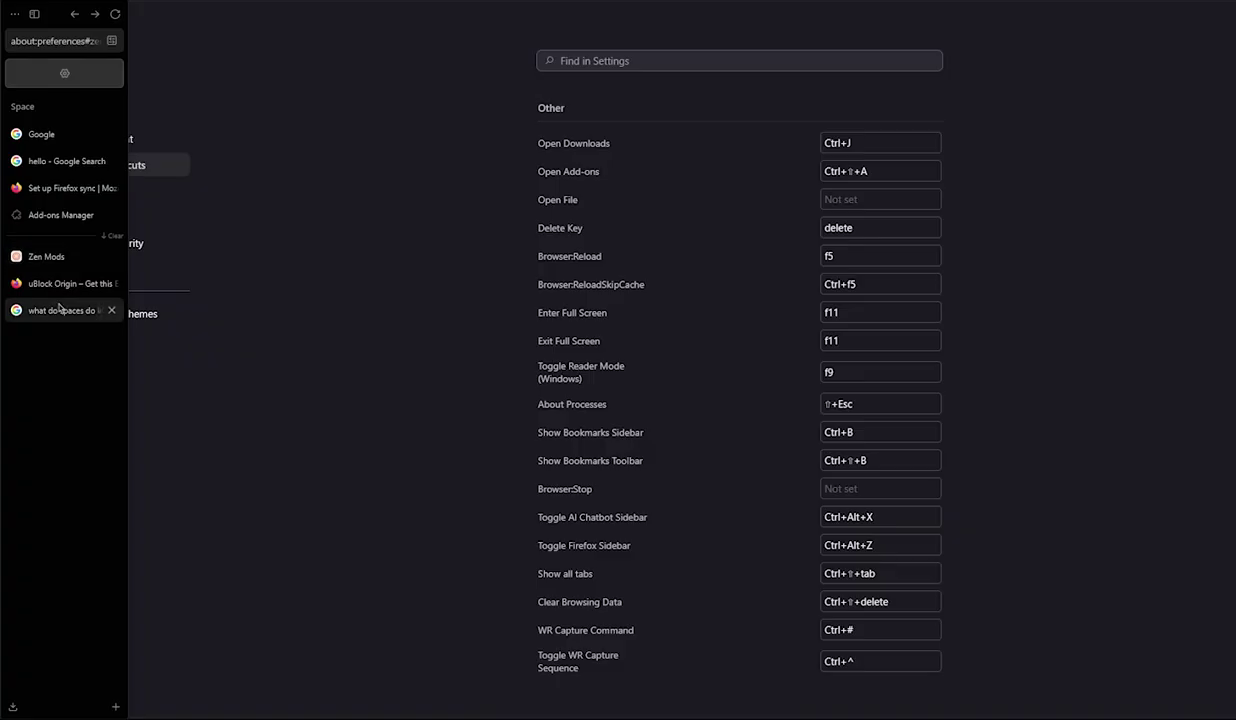
right_click(72, 266)
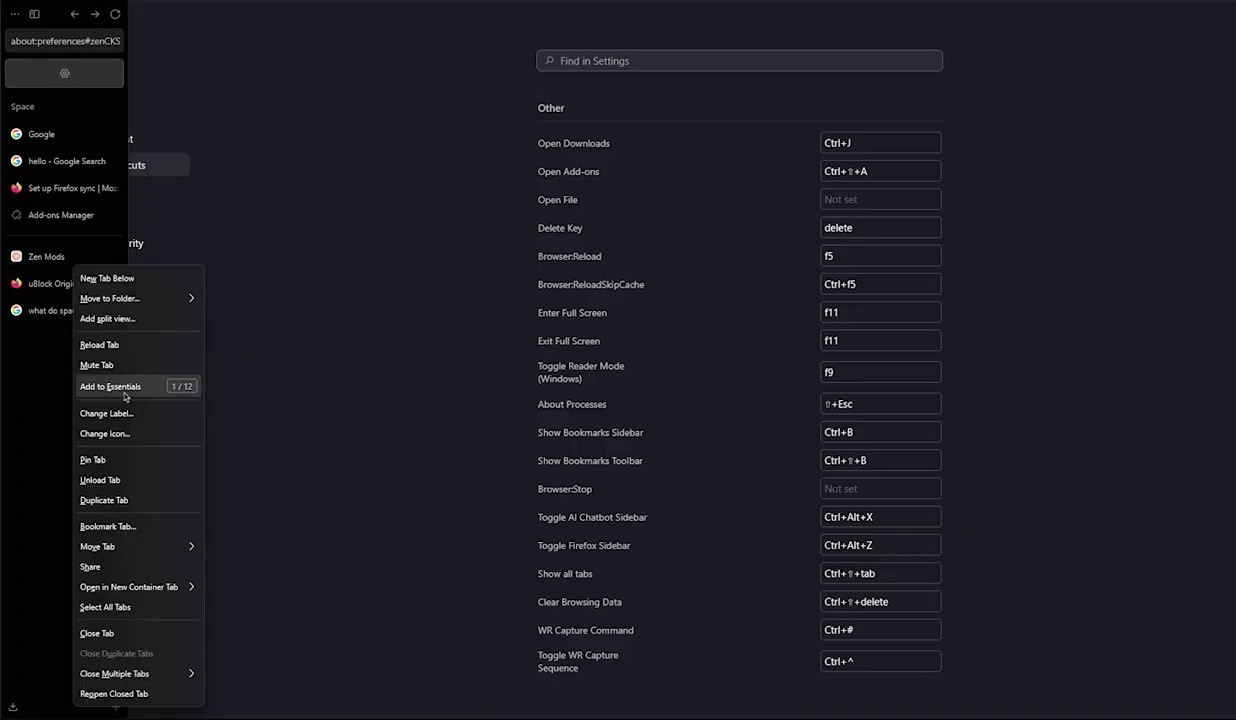
click(126, 388)
Check the tab options of the Zen Mods essential and the uBlock Origin tab without choosing any
right_click(85, 75)
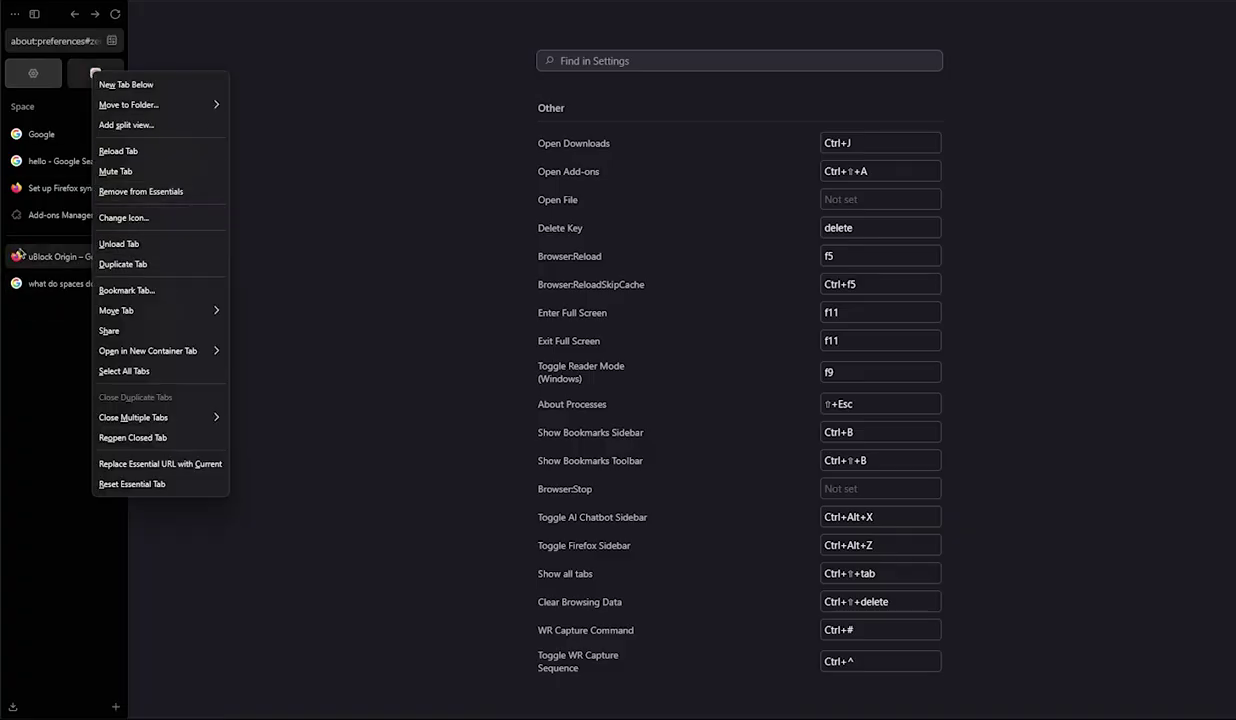
right_click(50, 262)
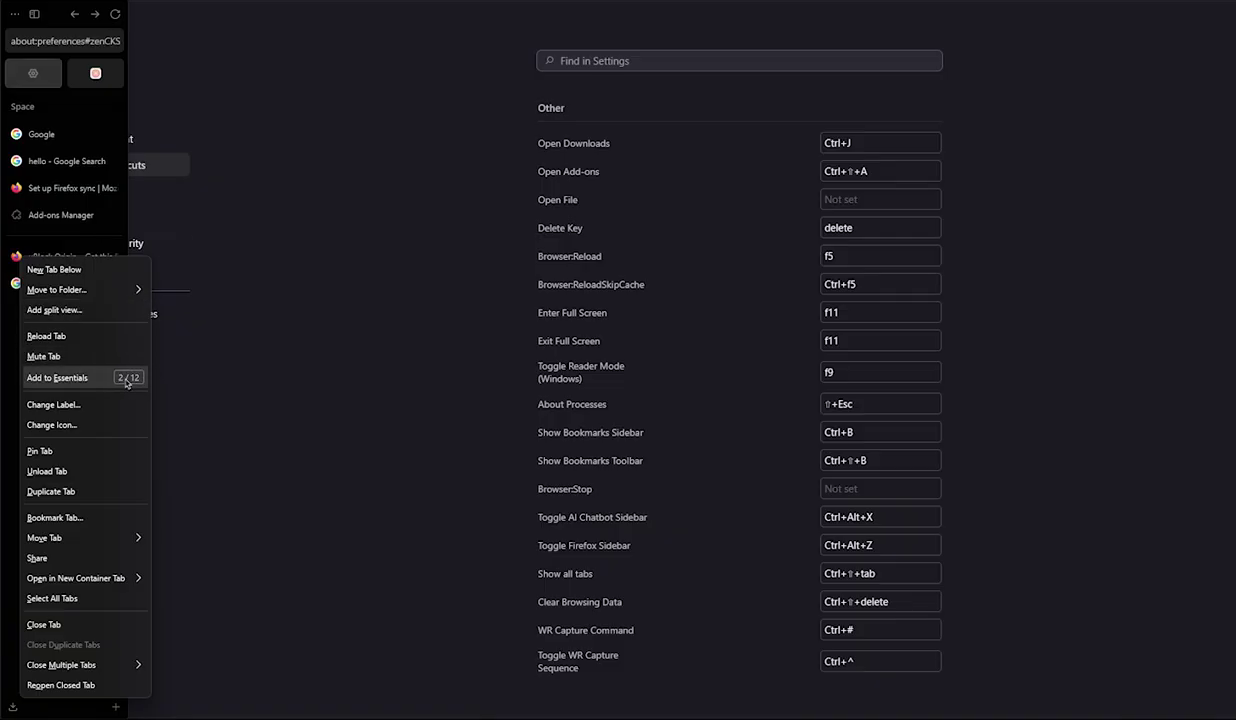
key(Escape)
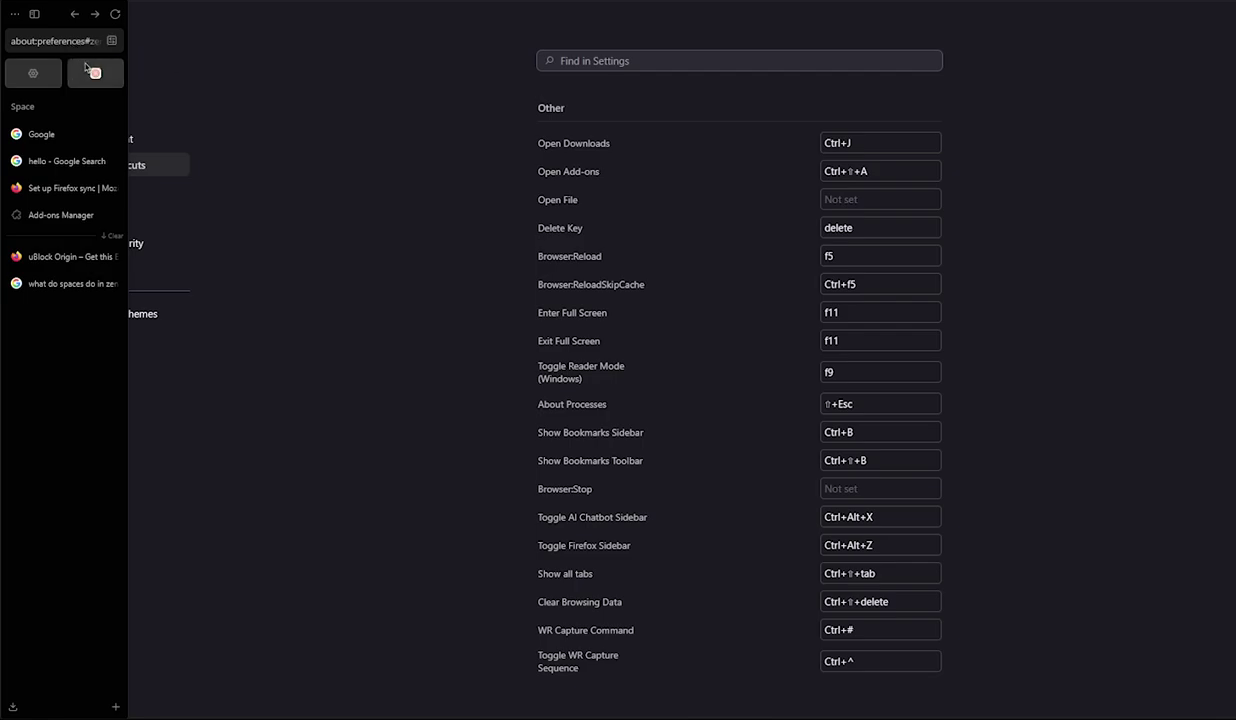
Sample the orange of the fox illustration on the General settings page with the Eyedropper tool
click(88, 68)
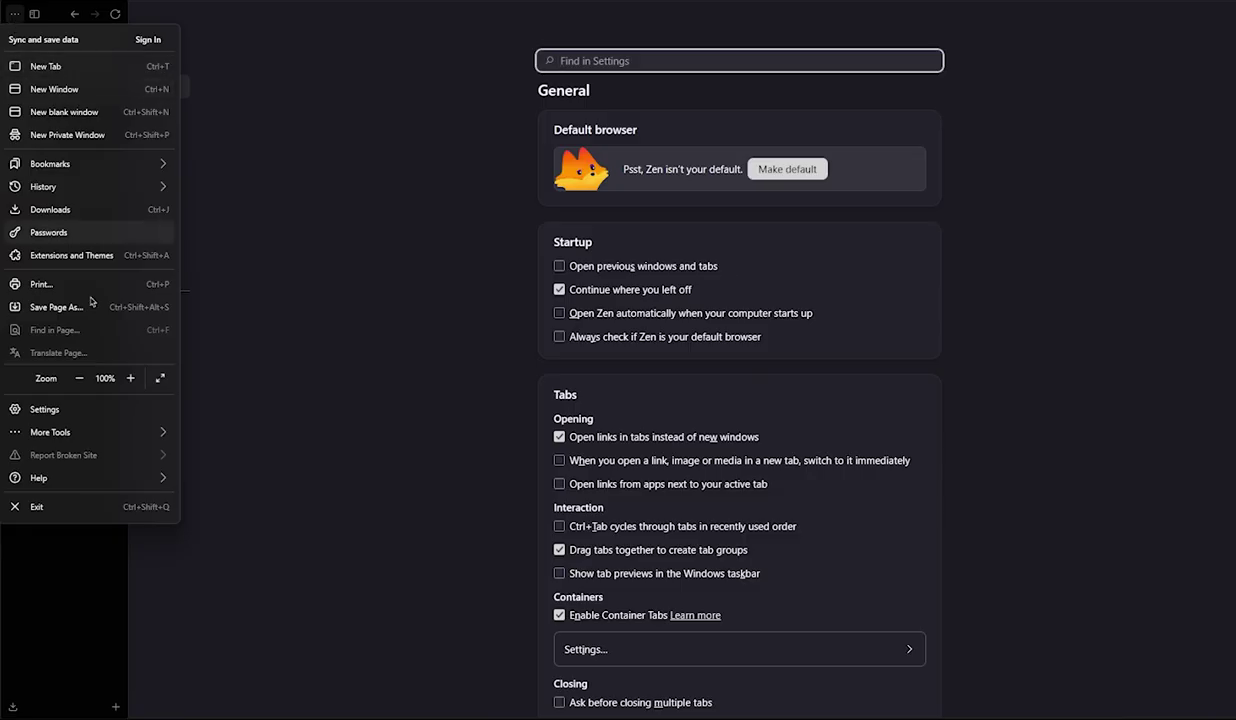
click(118, 432)
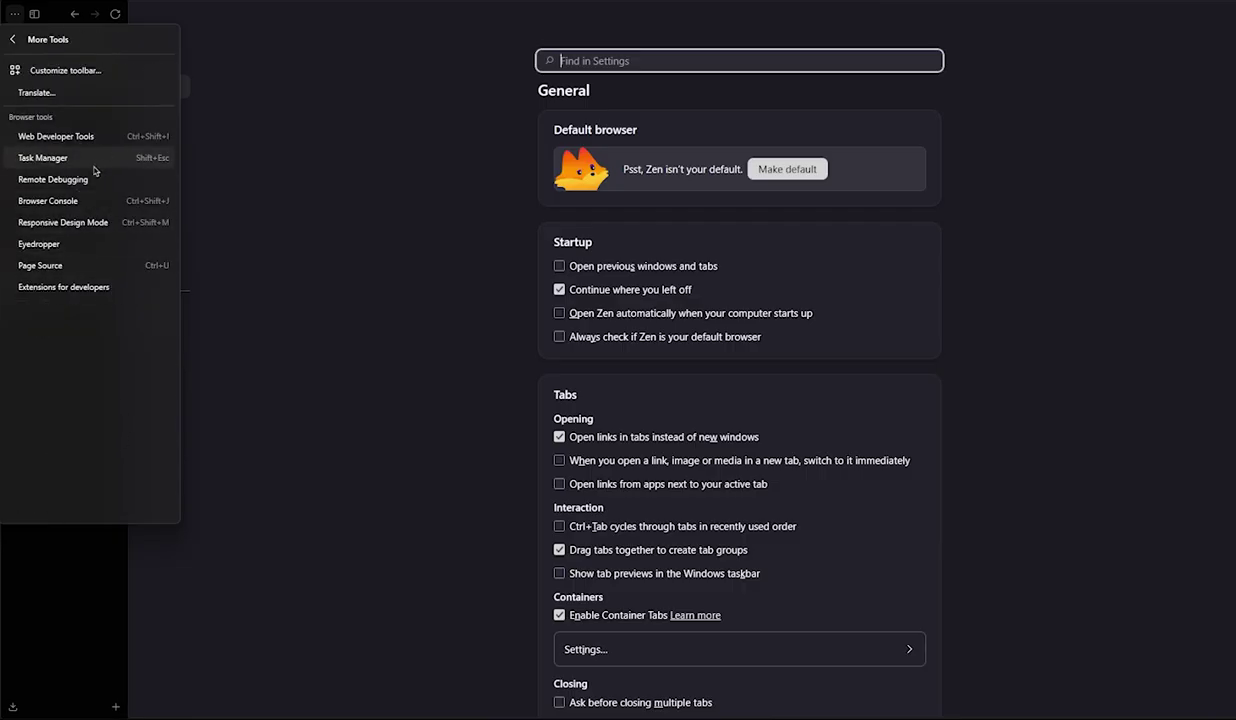
click(60, 246)
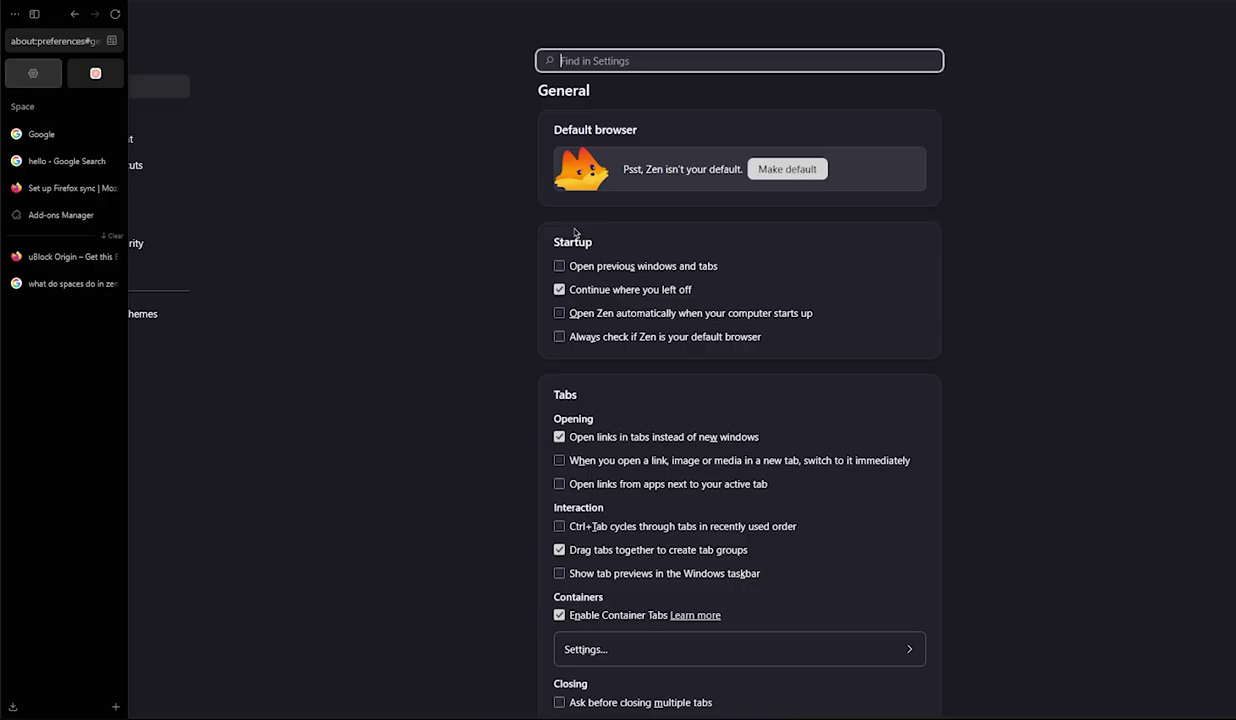
click(566, 172)
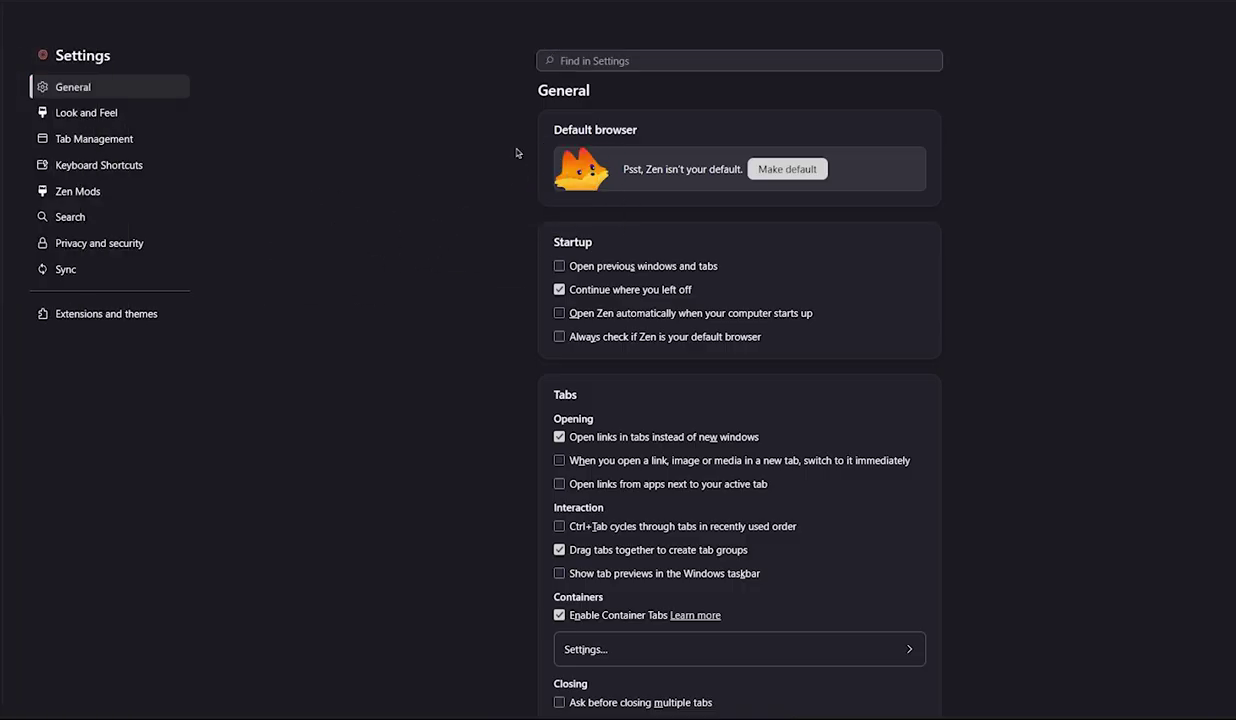
Put the sampled colour code #ff9701 into the settings search and clear it again
click(594, 62)
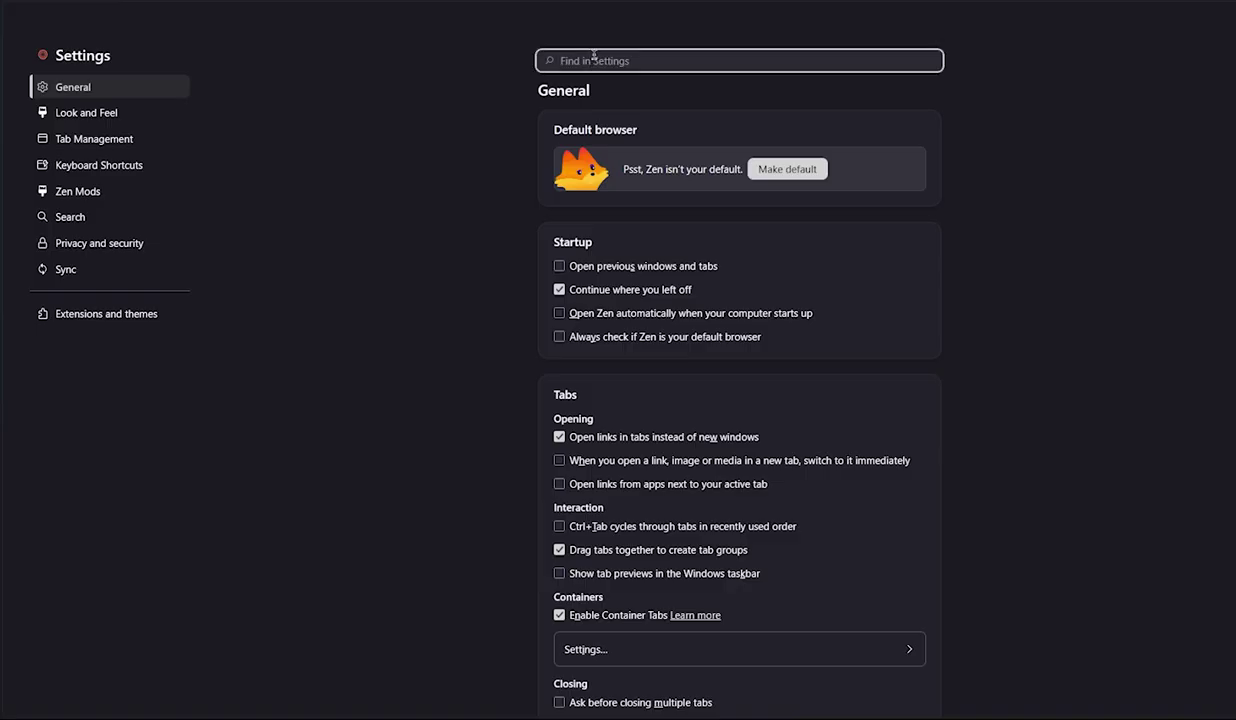
text(#ff9701)
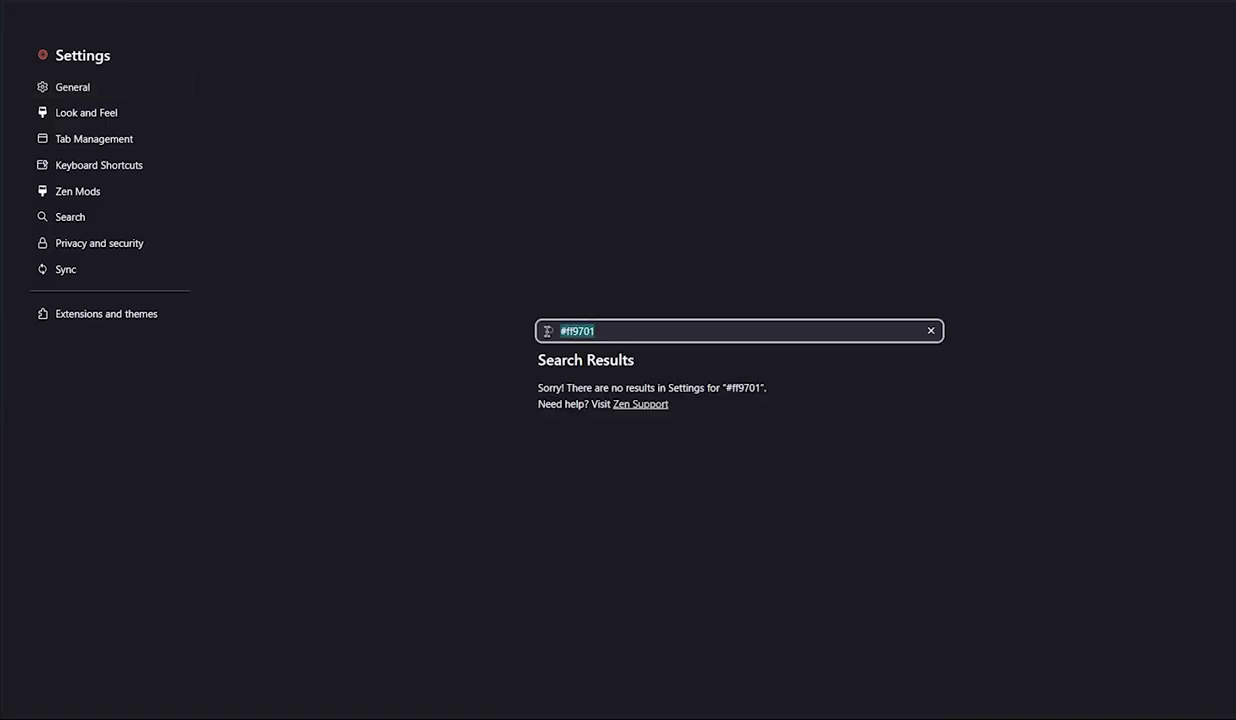
key(BackSpace)
Look through the General settings and the Better CtrlTab Panel mod page in the Zen Mods essential
mouse_move(10, 200)
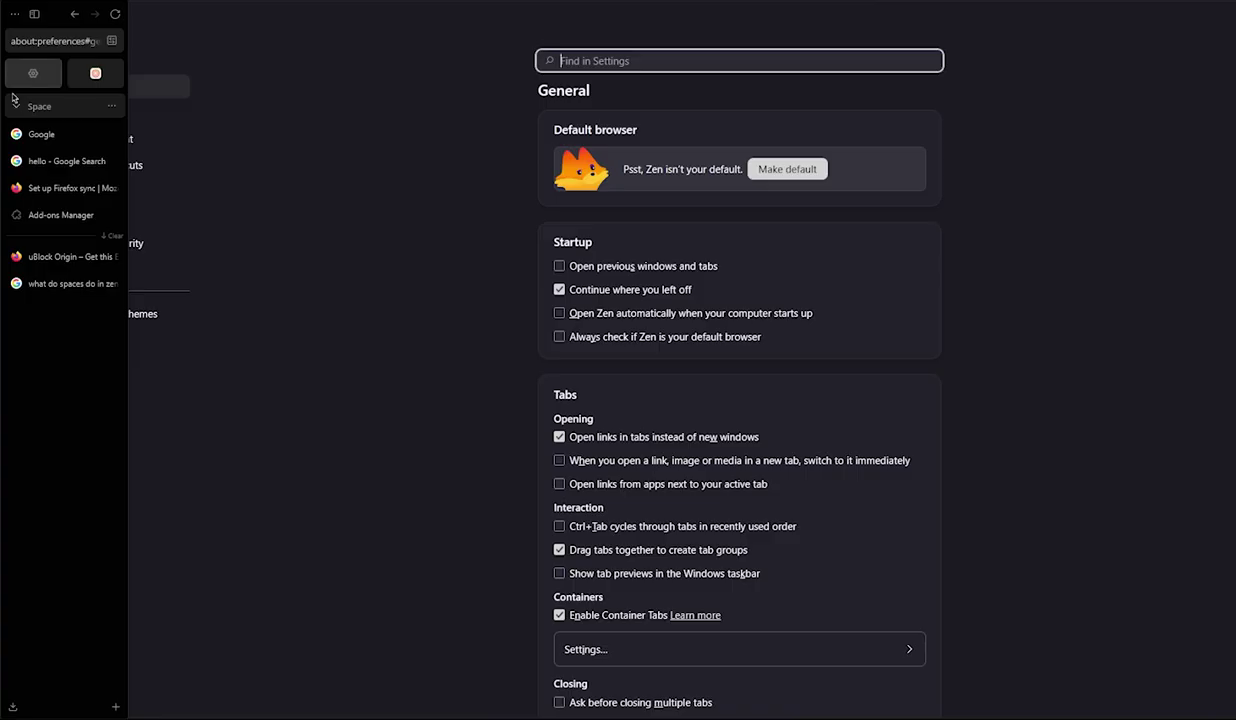
scroll(130, 265, down, 10)
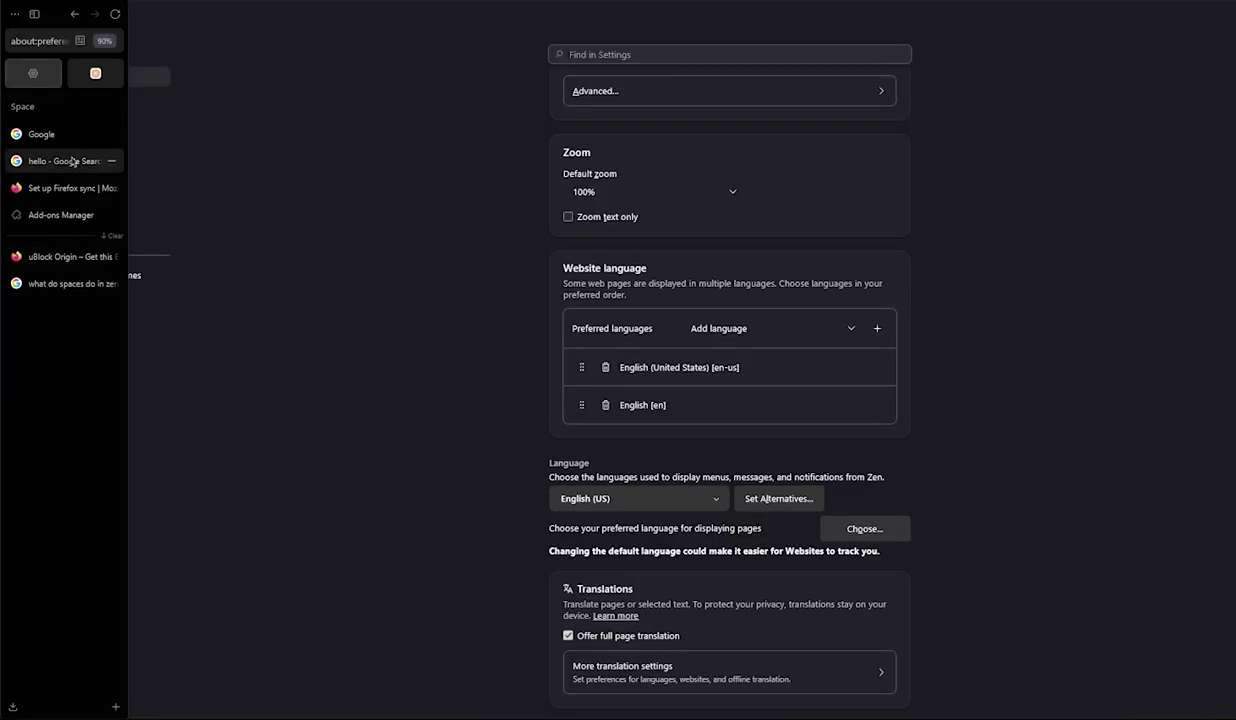
click(95, 73)
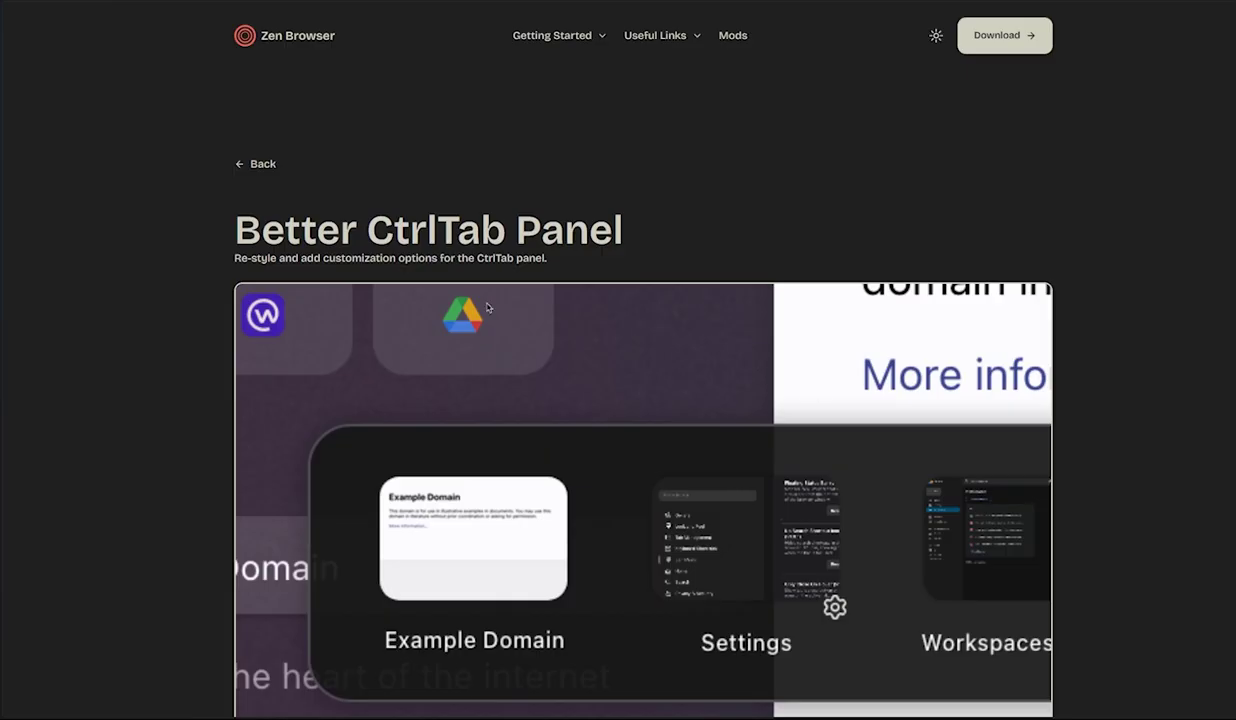
scroll(725, 375, down, 4)
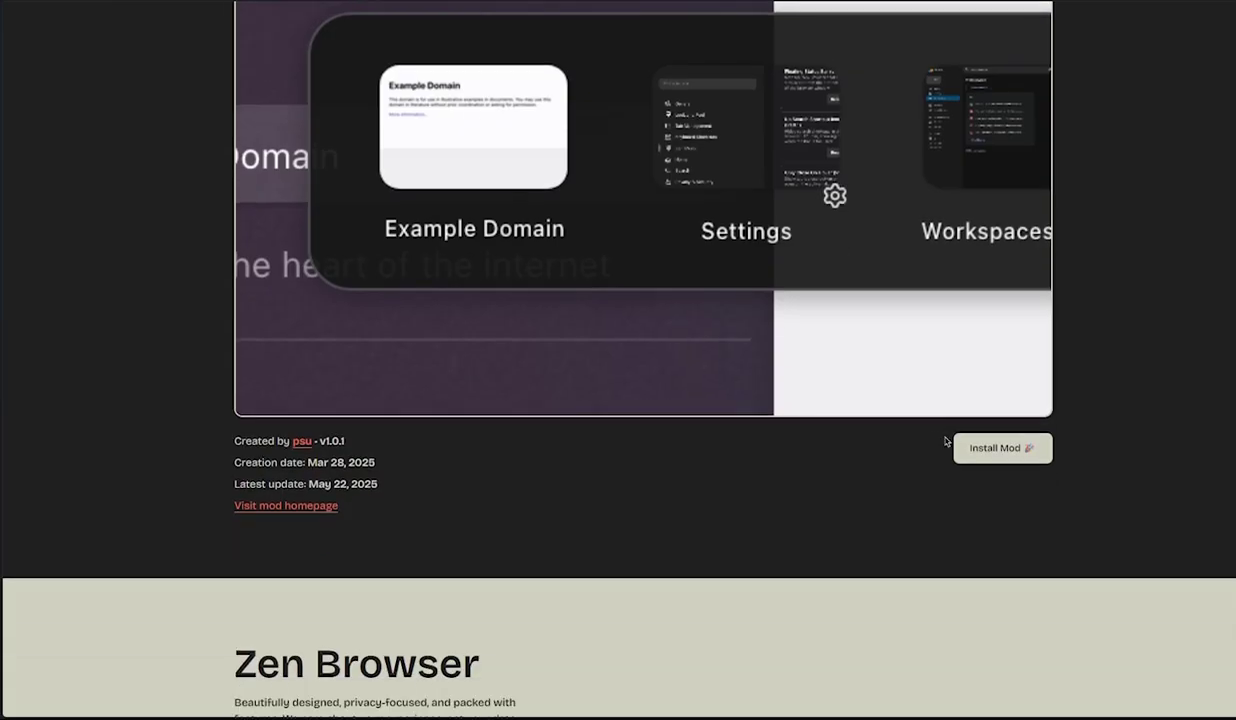
scroll(739, 361, up, 4)
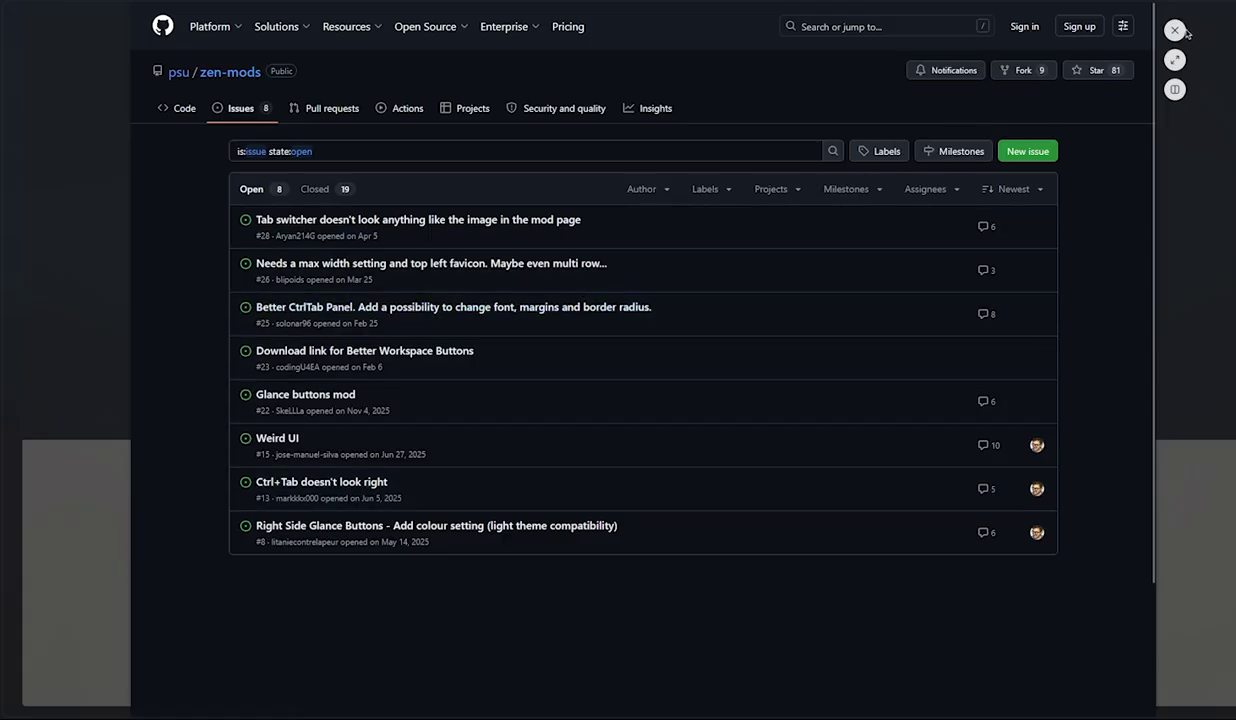
Switch to the pinned Google tab and cycle through the following tabs in the space
click(85, 133)
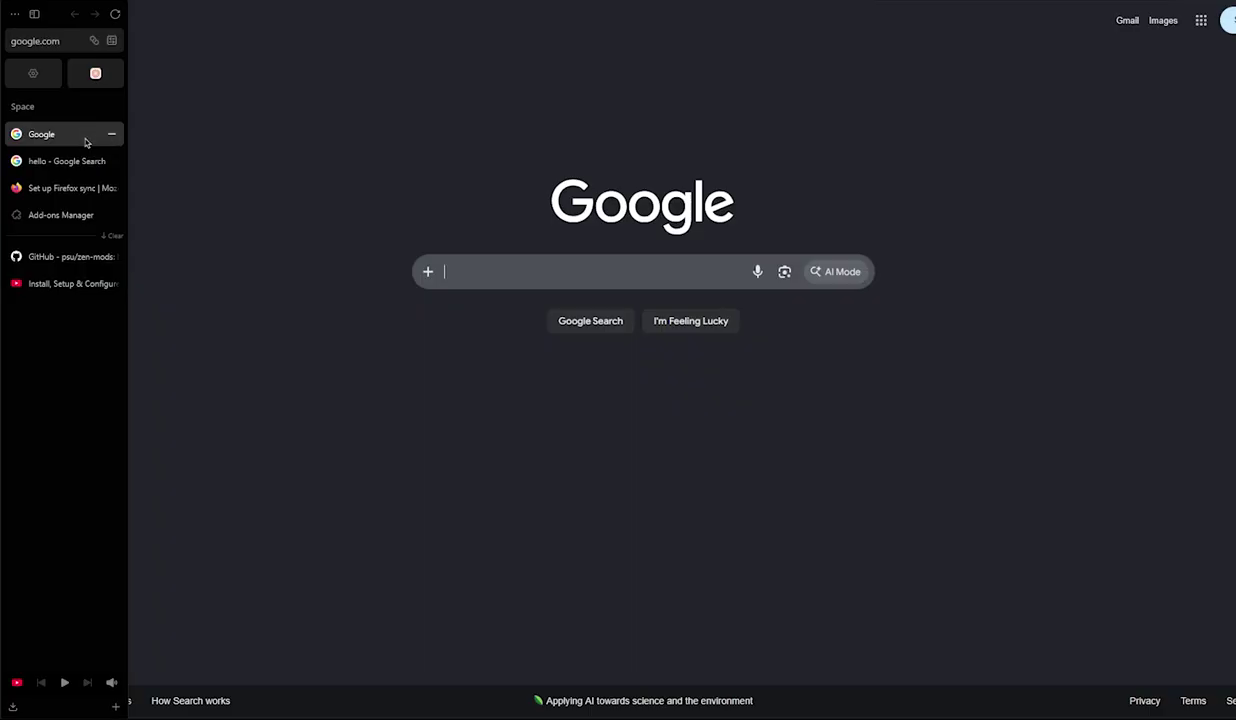
key(ctrl+Tab)
key(ctrl+Tab)
key(ctrl+Tab)
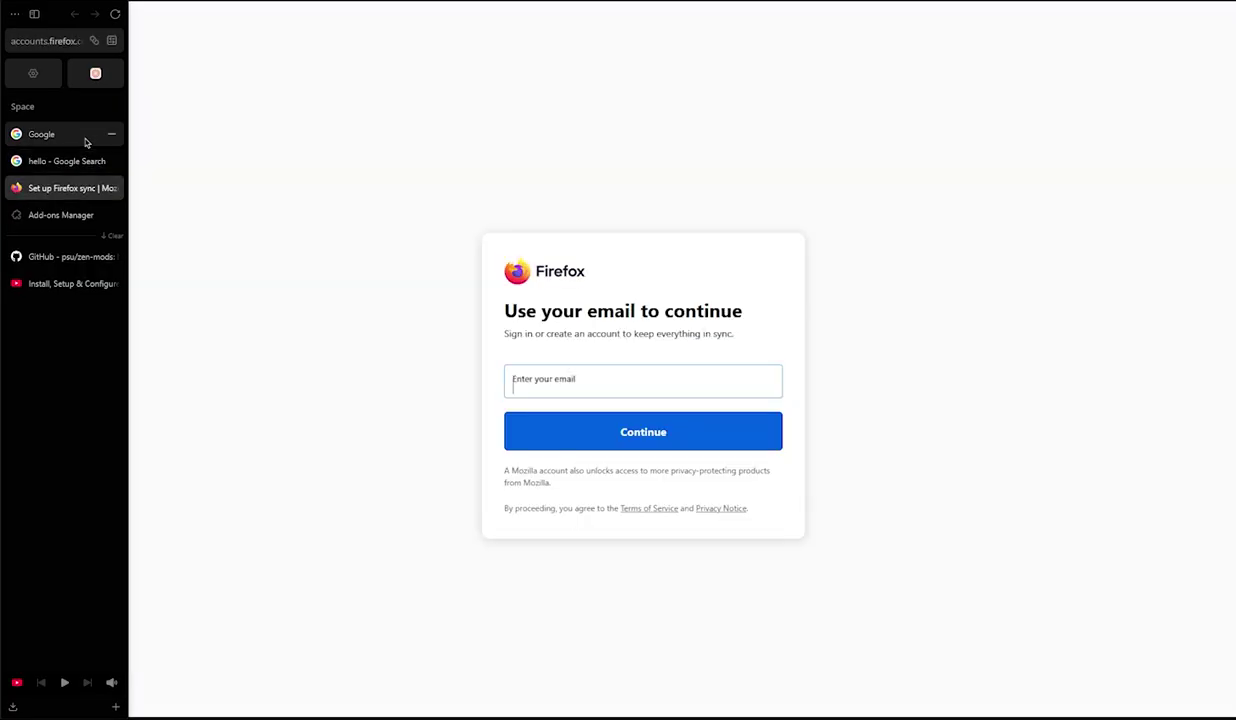
key(ctrl+Tab)
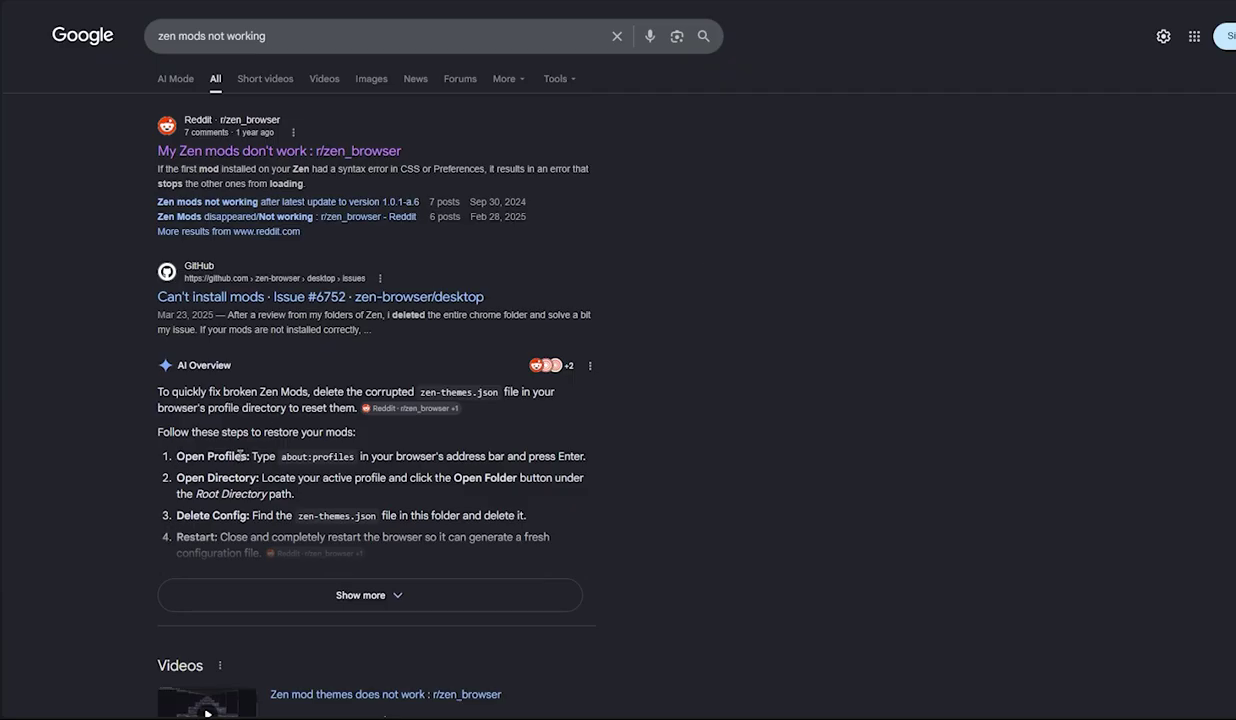
Highlight the Open Profiles instruction in the AI Overview and go to about:profiles
drag(590, 460, 176, 456)
key(ctrl+l)
text(about:pr)
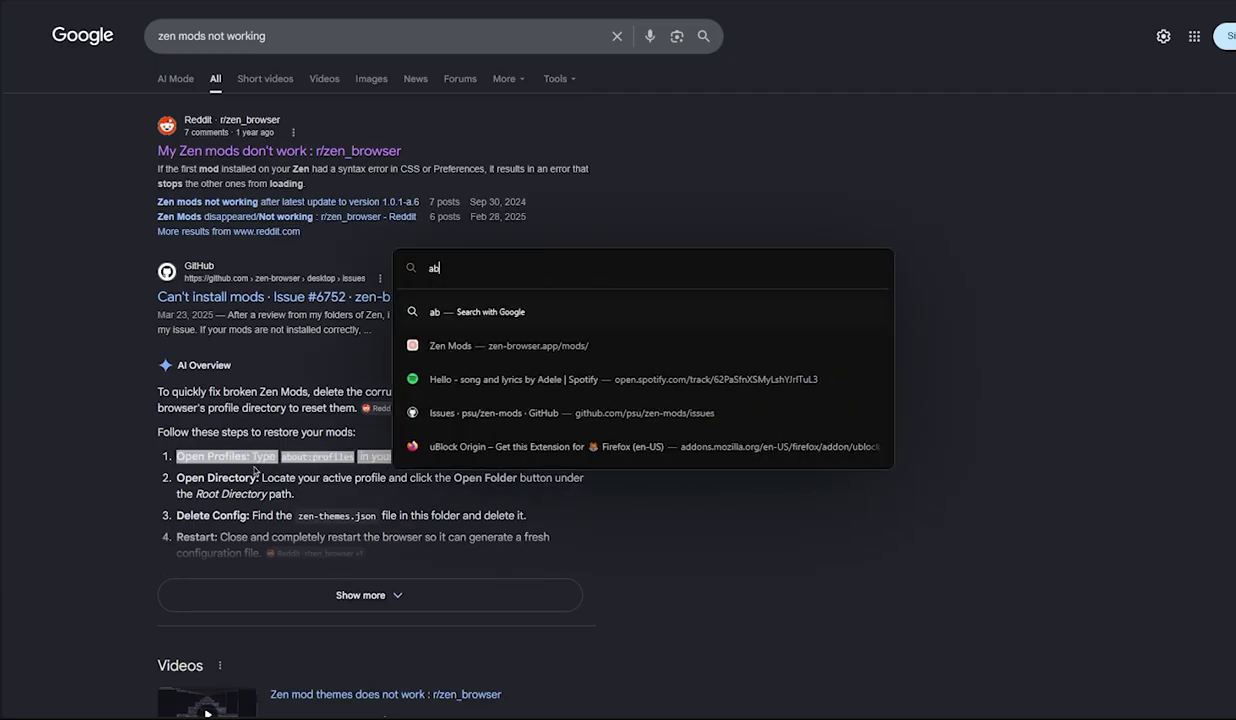
text(ofiles)
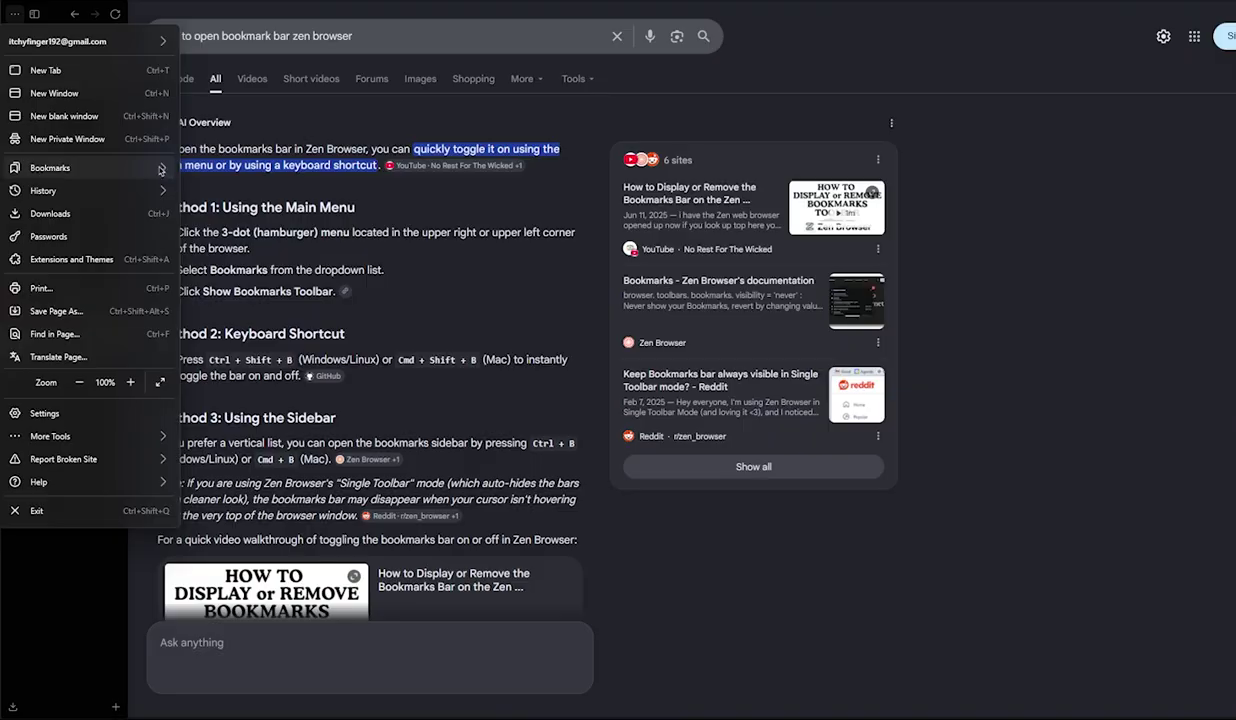
Look through the browser's Bookmarks menu, then reveal the bookmarks toolbar and bring up its options
click(60, 163)
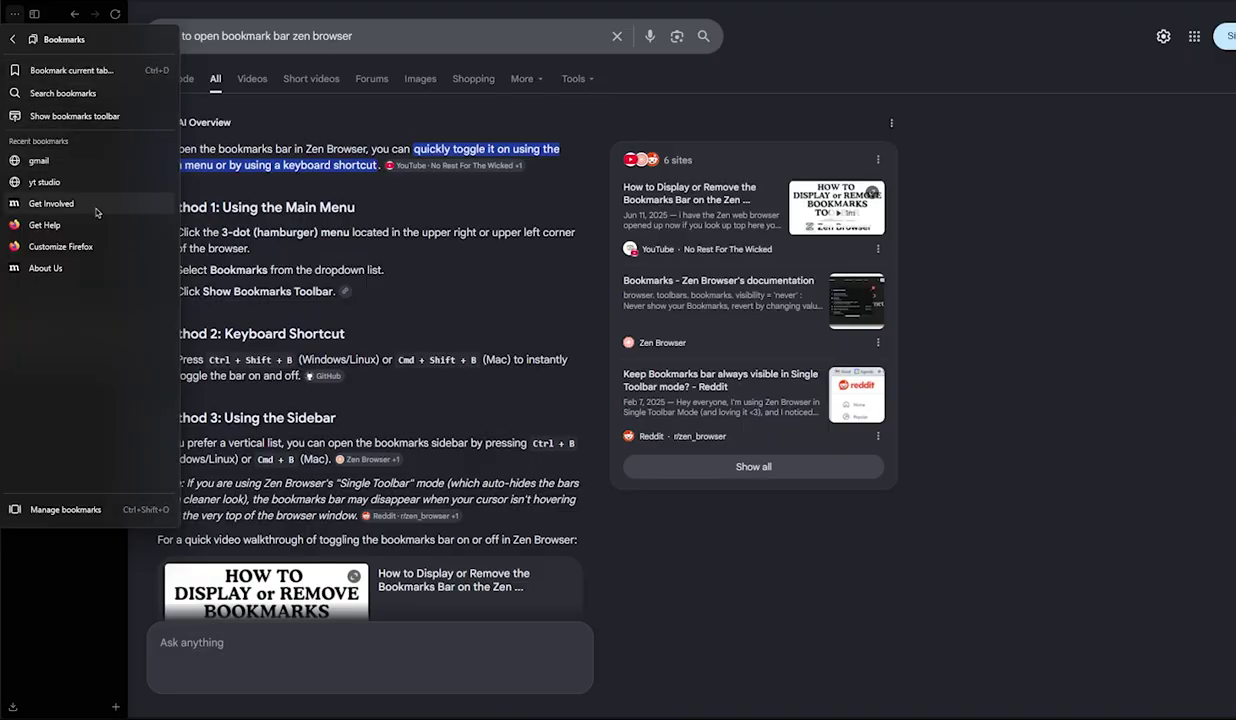
key(Escape)
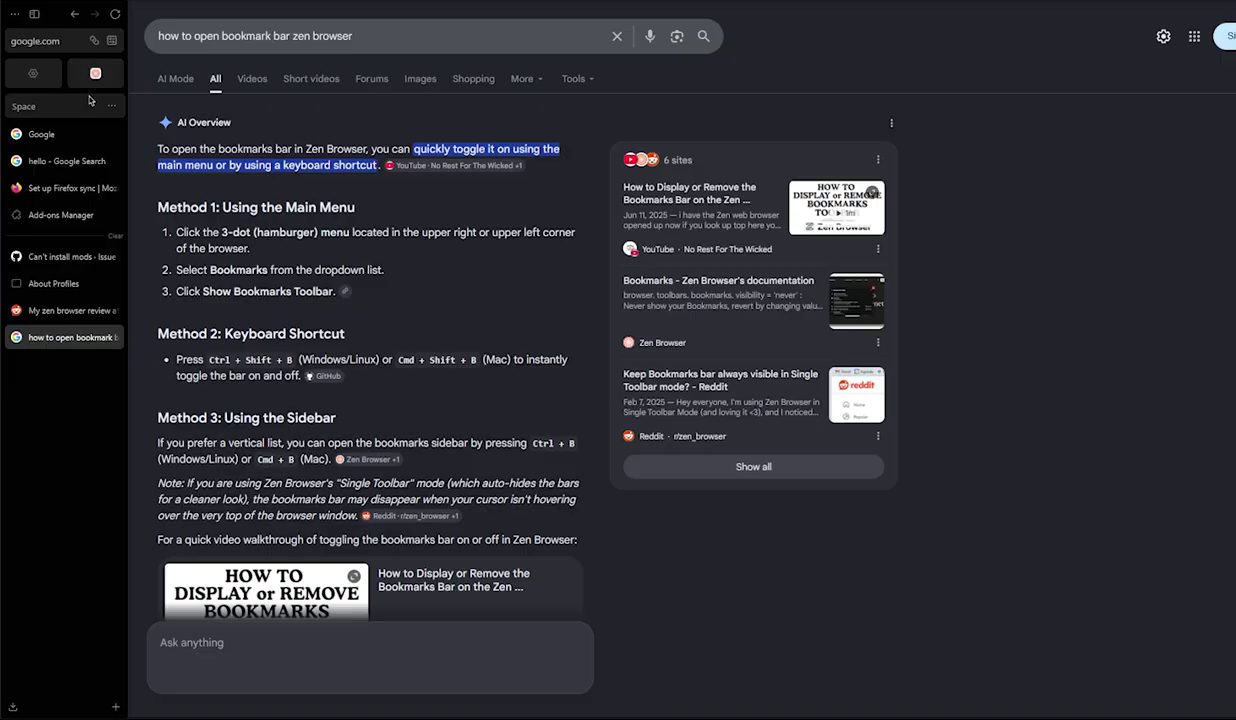
mouse_move(150, 5)
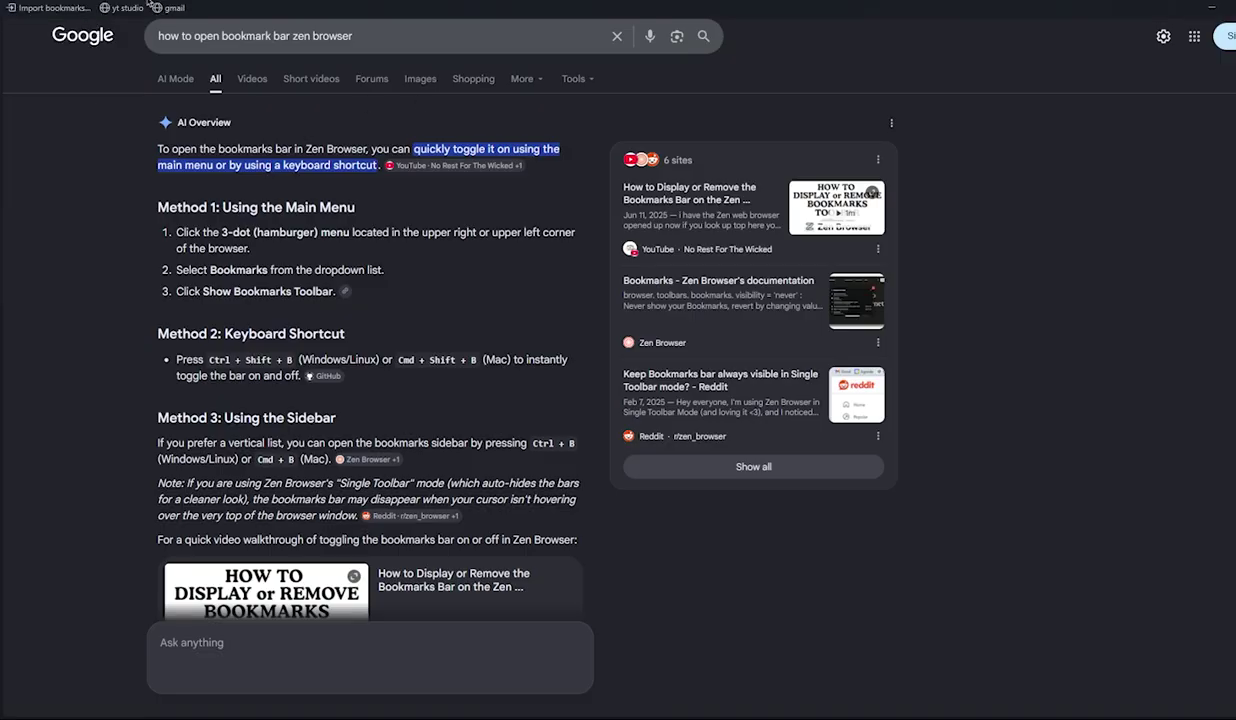
right_click(212, 8)
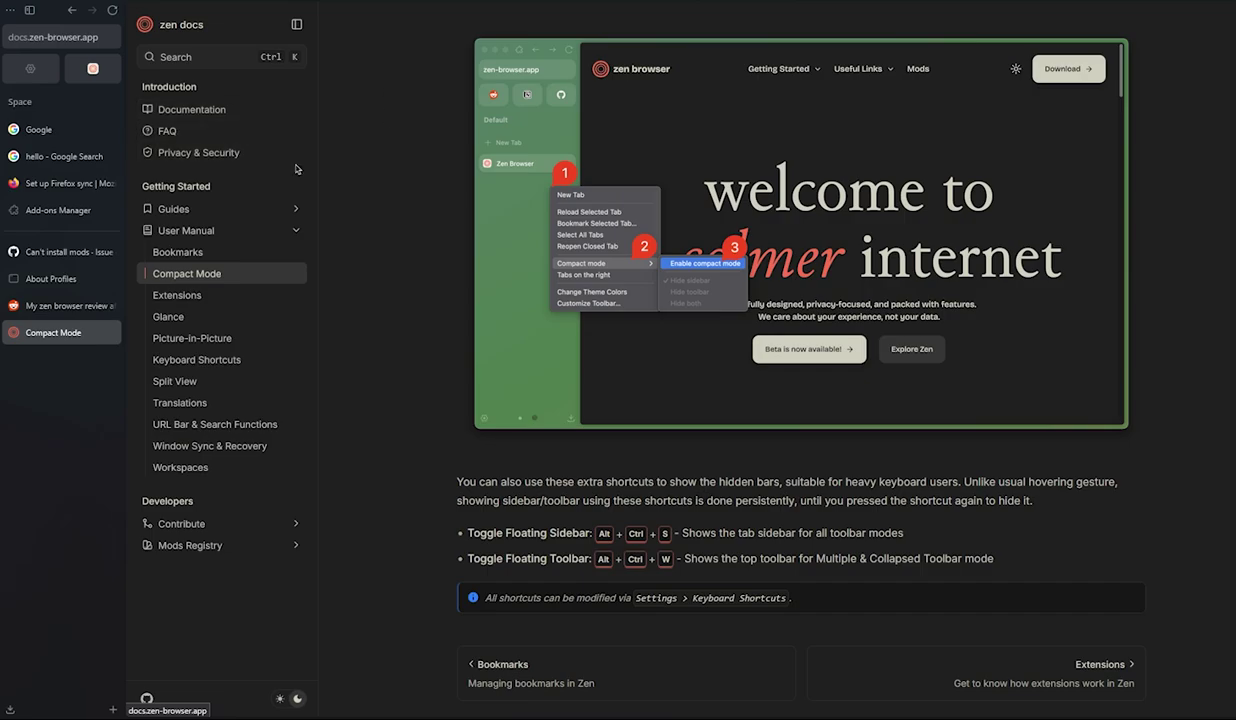
Toggle compact mode and reveal the hidden sidebar from the window edge
key(ctrl+alt+c)
mouse_move(2, 243)
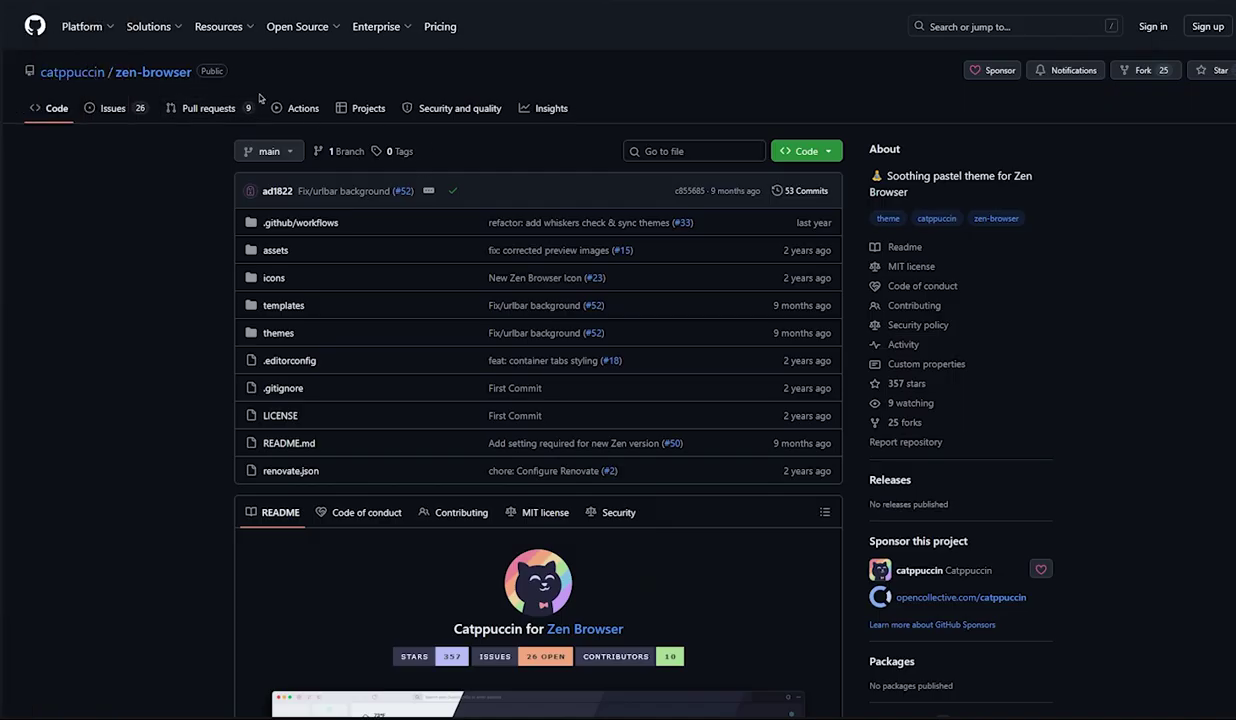
Look through the Catppuccin theme's README and its preview images for Mocha, Macchiato and Latte
scroll(144, 251, down, 4)
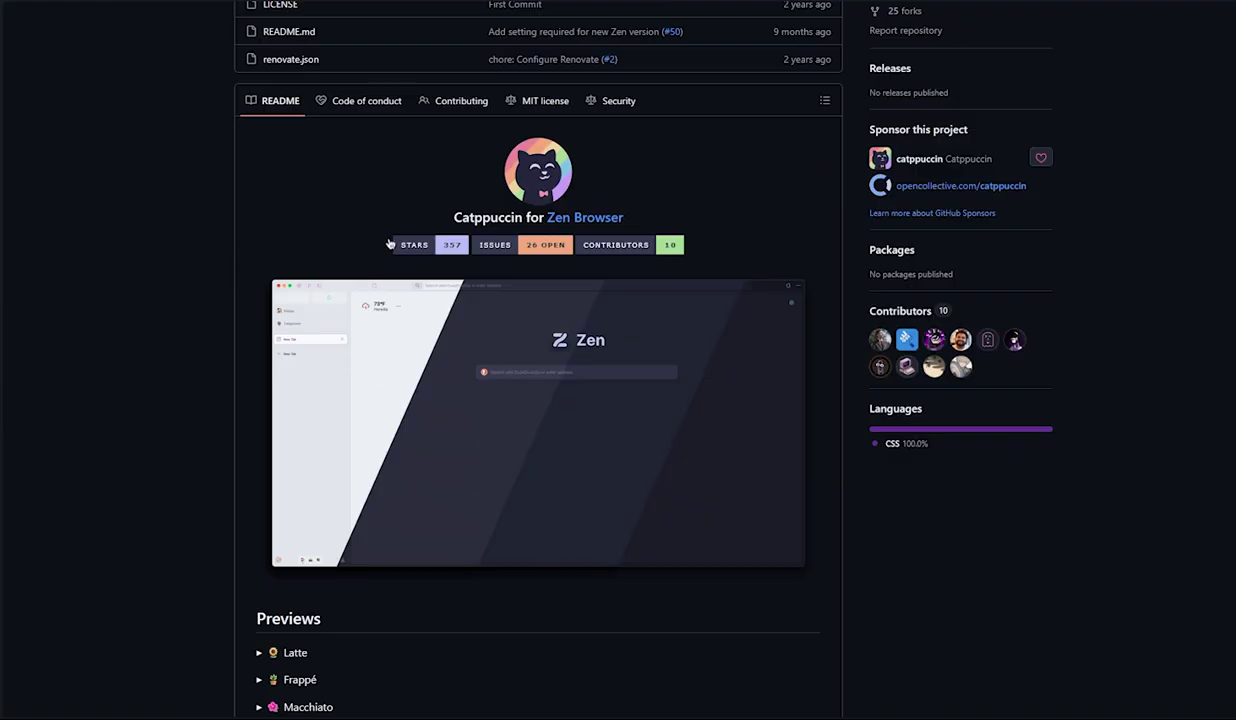
click(400, 350)
click(100, 343)
click(127, 325)
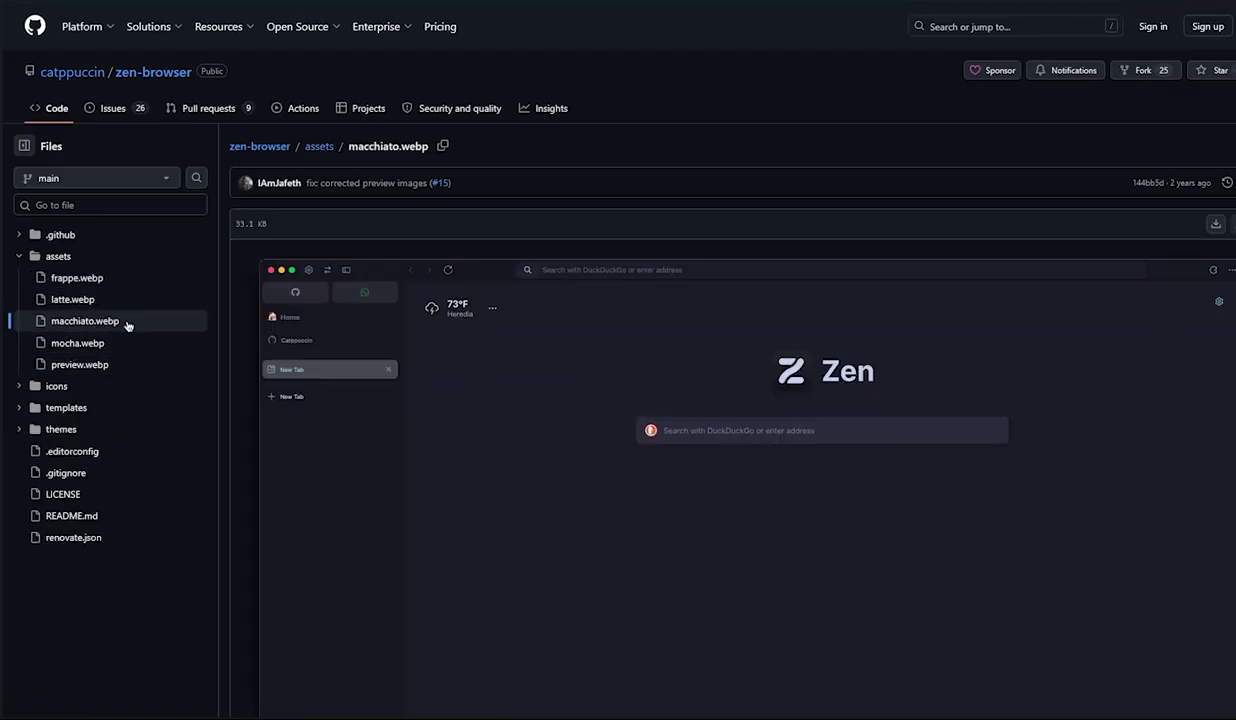
click(123, 341)
click(130, 303)
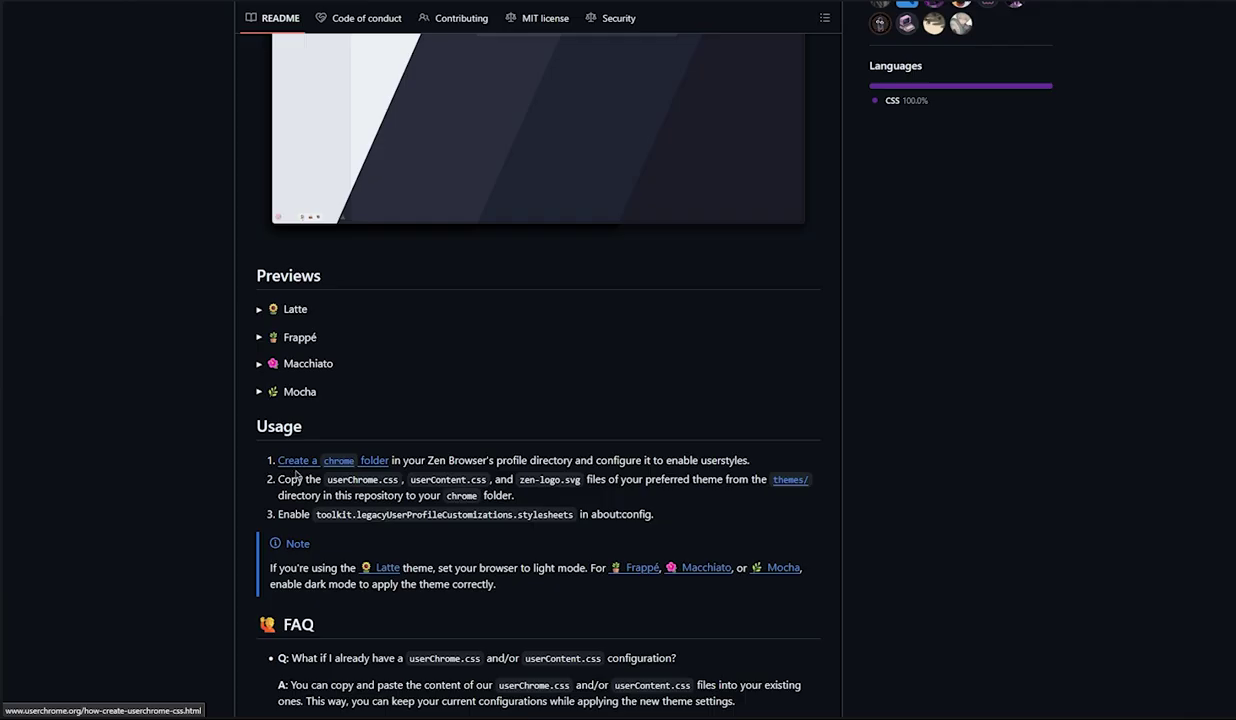
Review the Usage instructions in the Catppuccin README, highlighting the part about the Zen Browser profile directory
drag(425, 461, 563, 461)
click(575, 461)
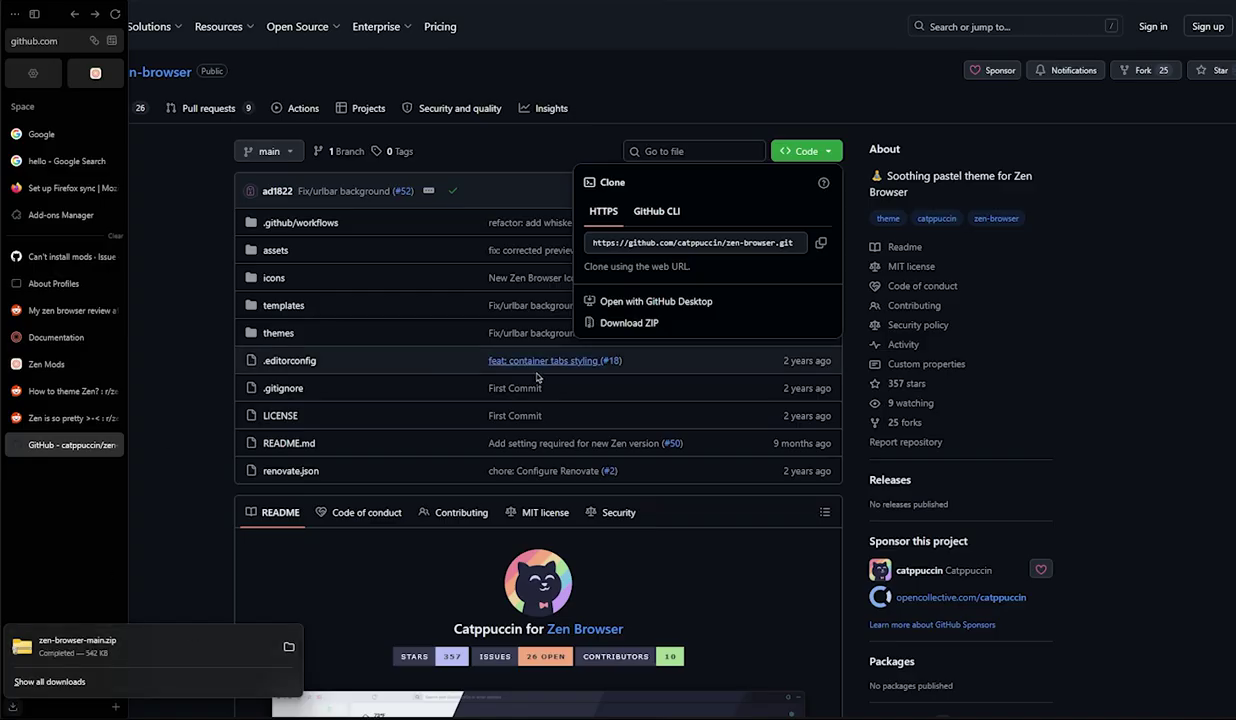
click(1189, 252)
scroll(613, 320, down, 1)
key(alt+Tab)
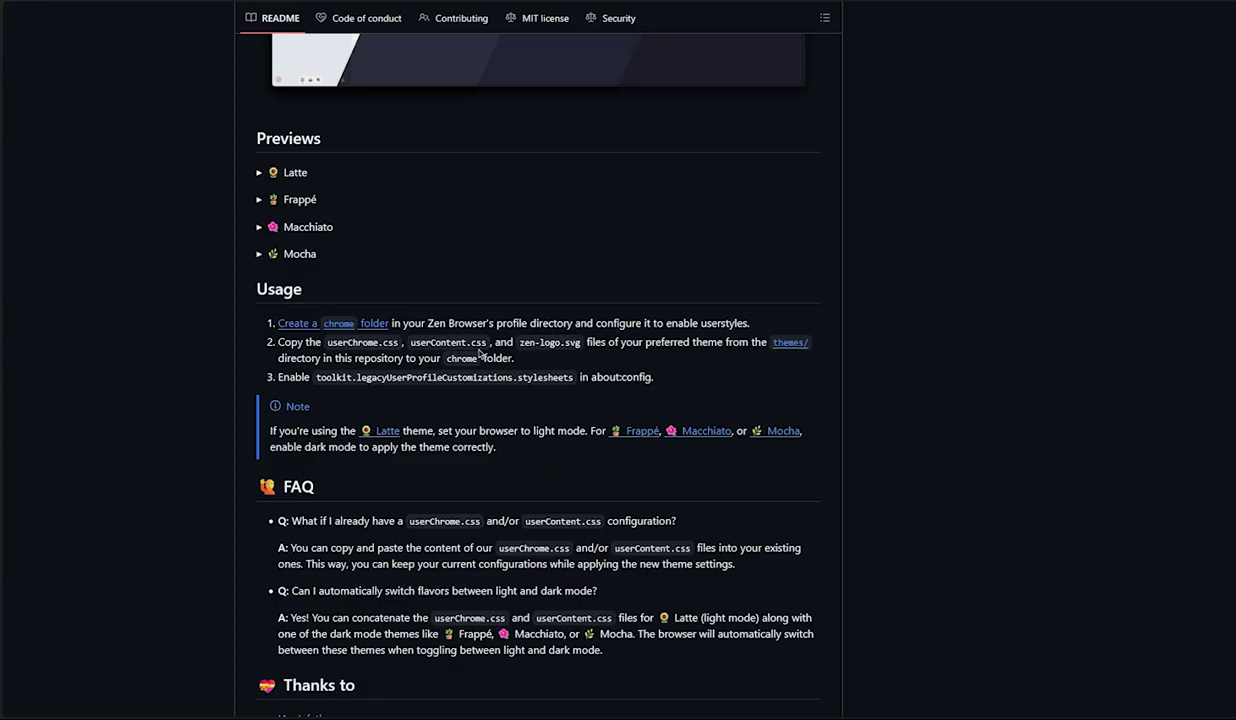
Open the about:config page
key(ctrl+l)
text(about:config)
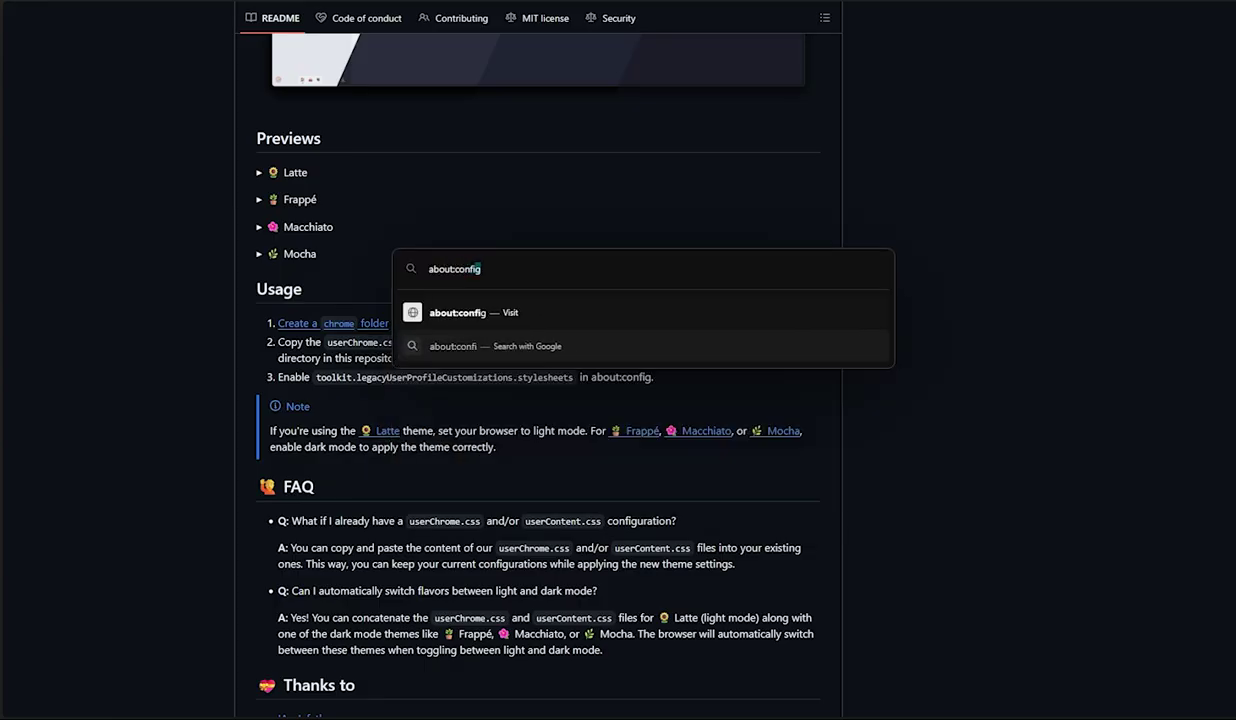
key(Return)
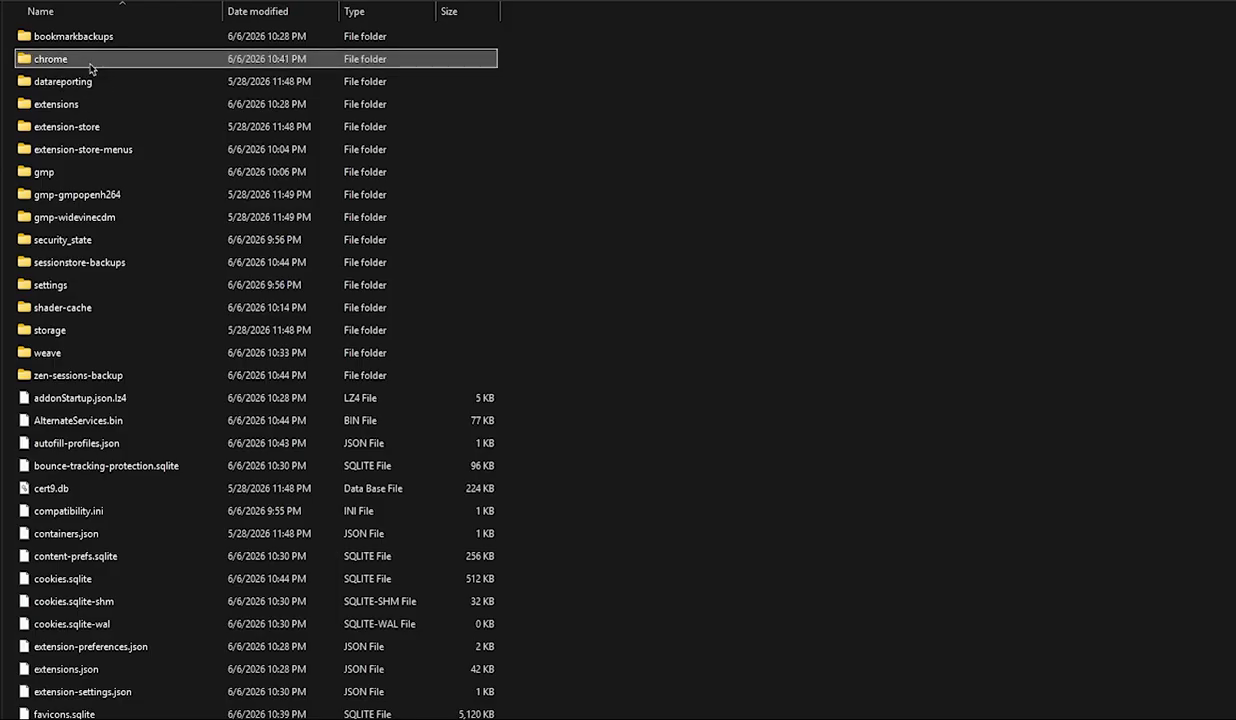
Copy userChrome.css, userContent.css and zen-logo-mocha.svg from the Mocha theme's Mauve folder into the profile's chrome folder
double_click(83, 52)
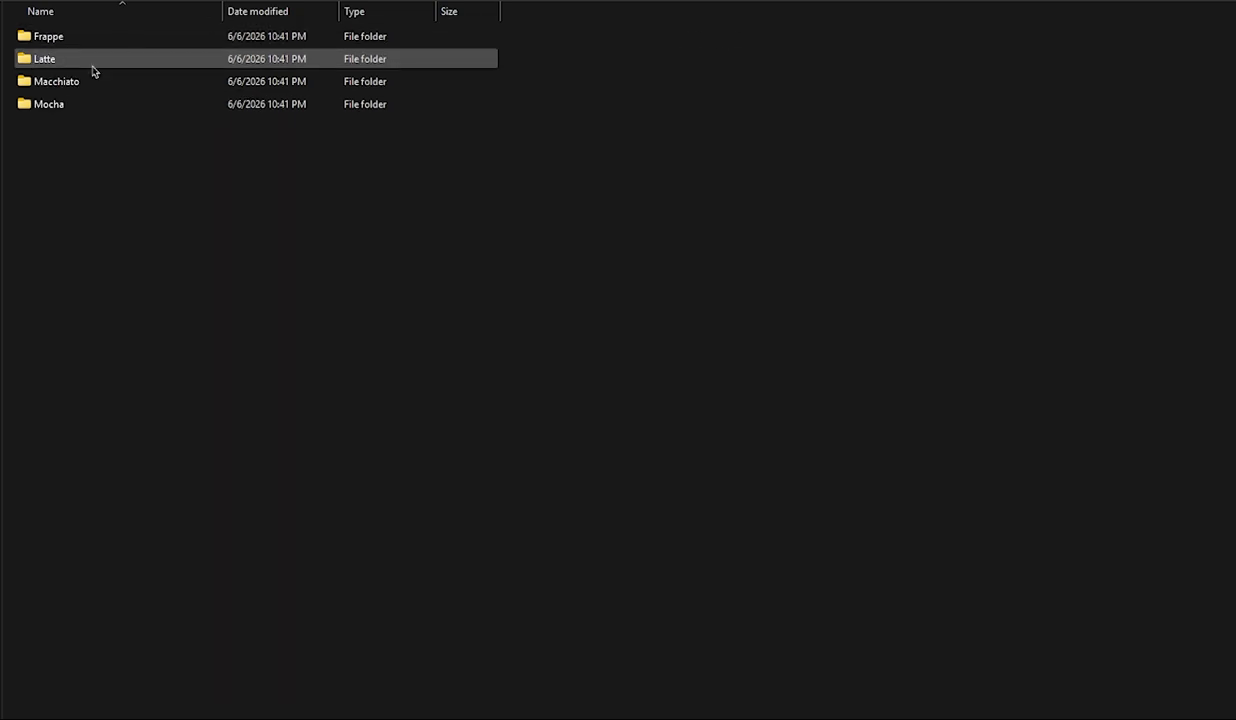
double_click(102, 102)
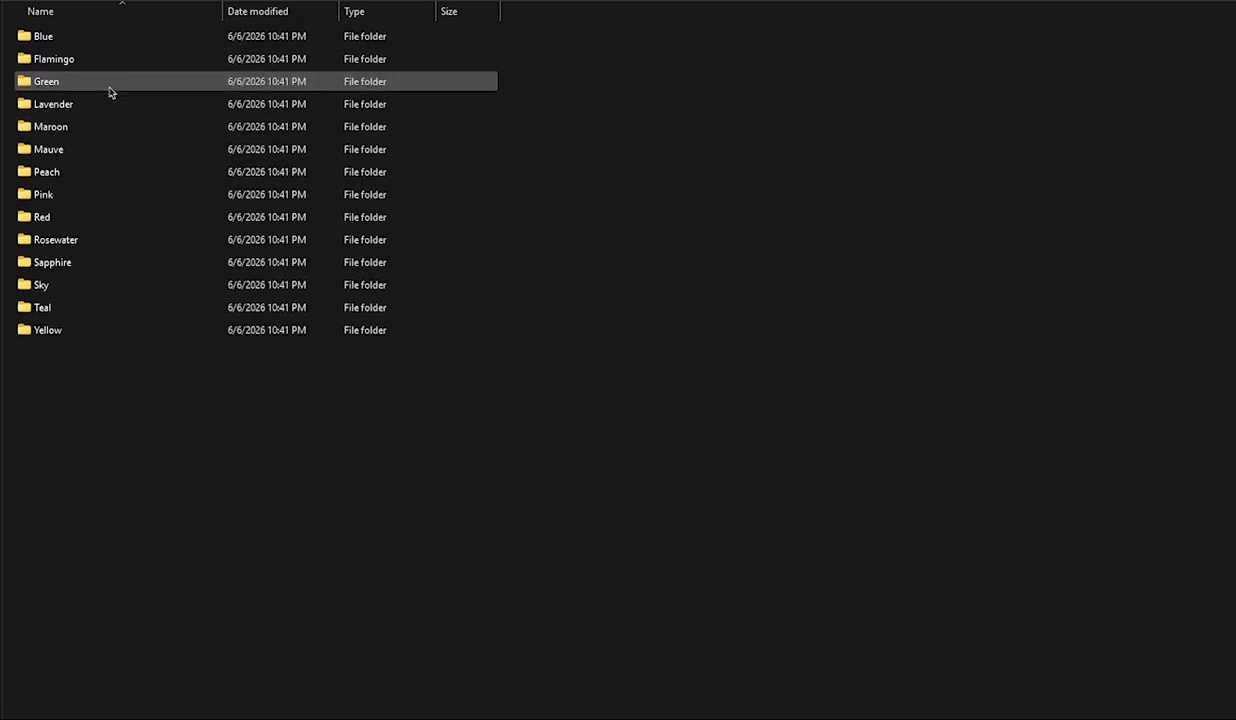
double_click(84, 150)
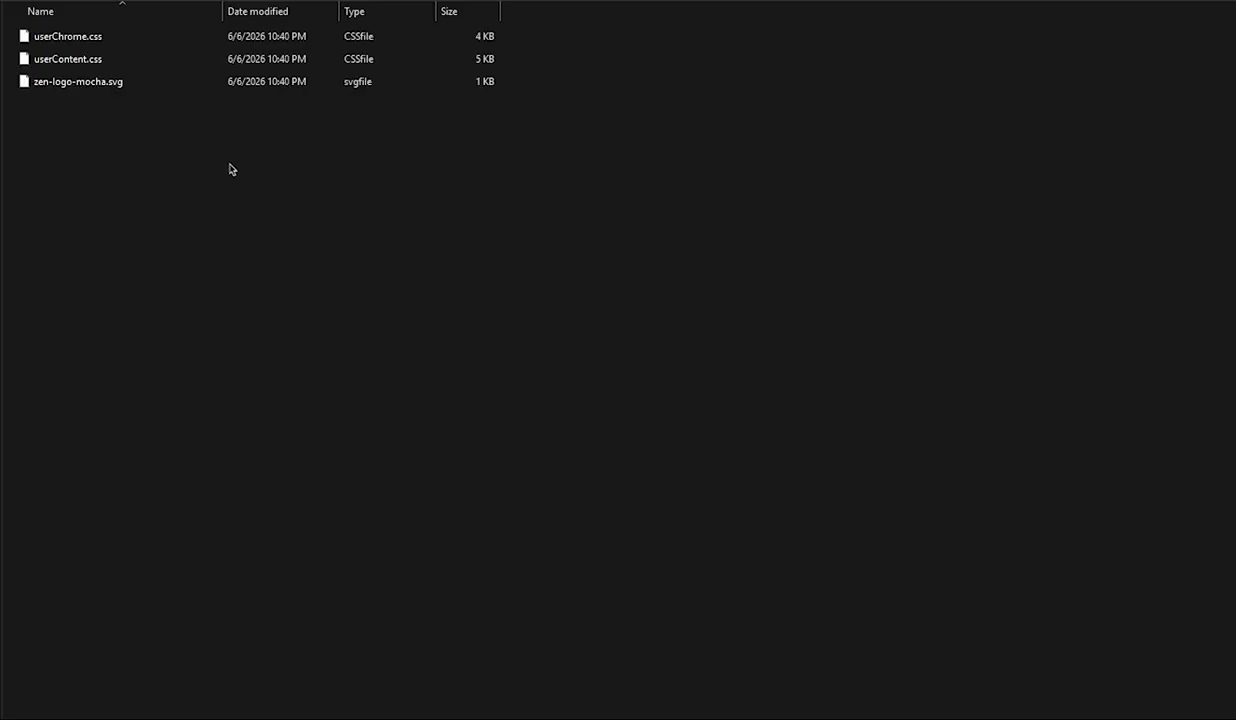
key(ctrl+a)
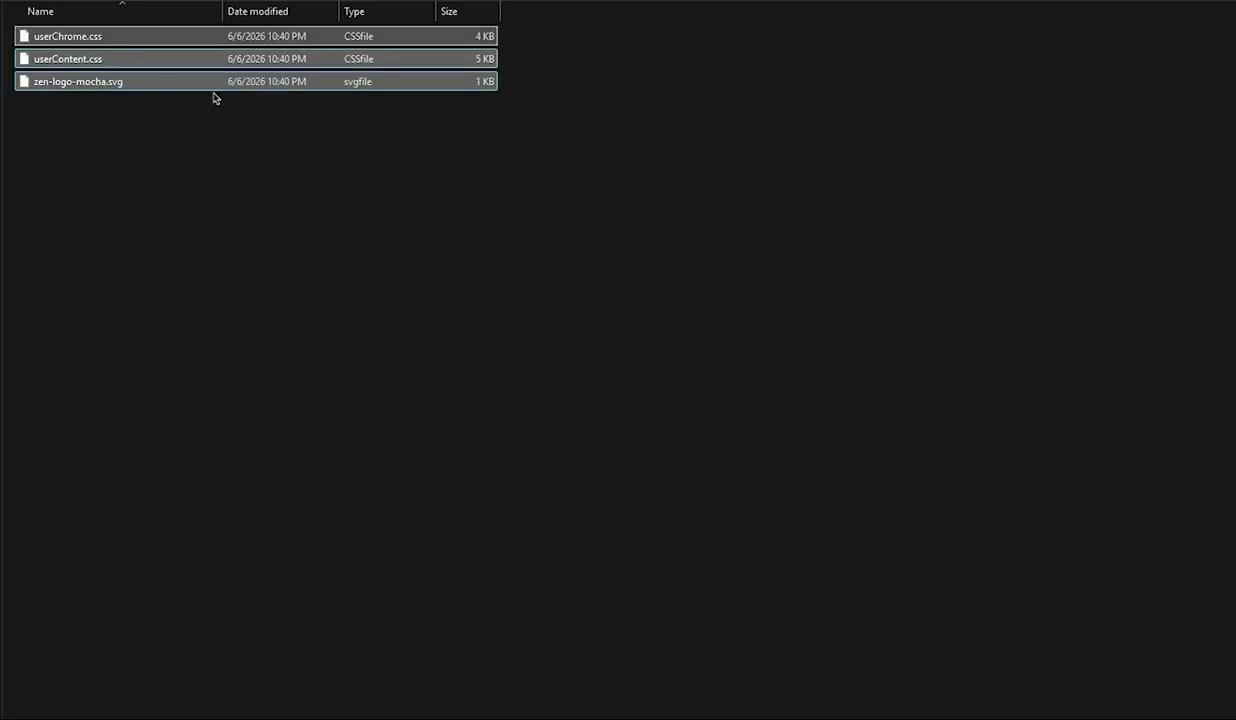
key(alt+Up)
key(alt+Up)
click(197, 127)
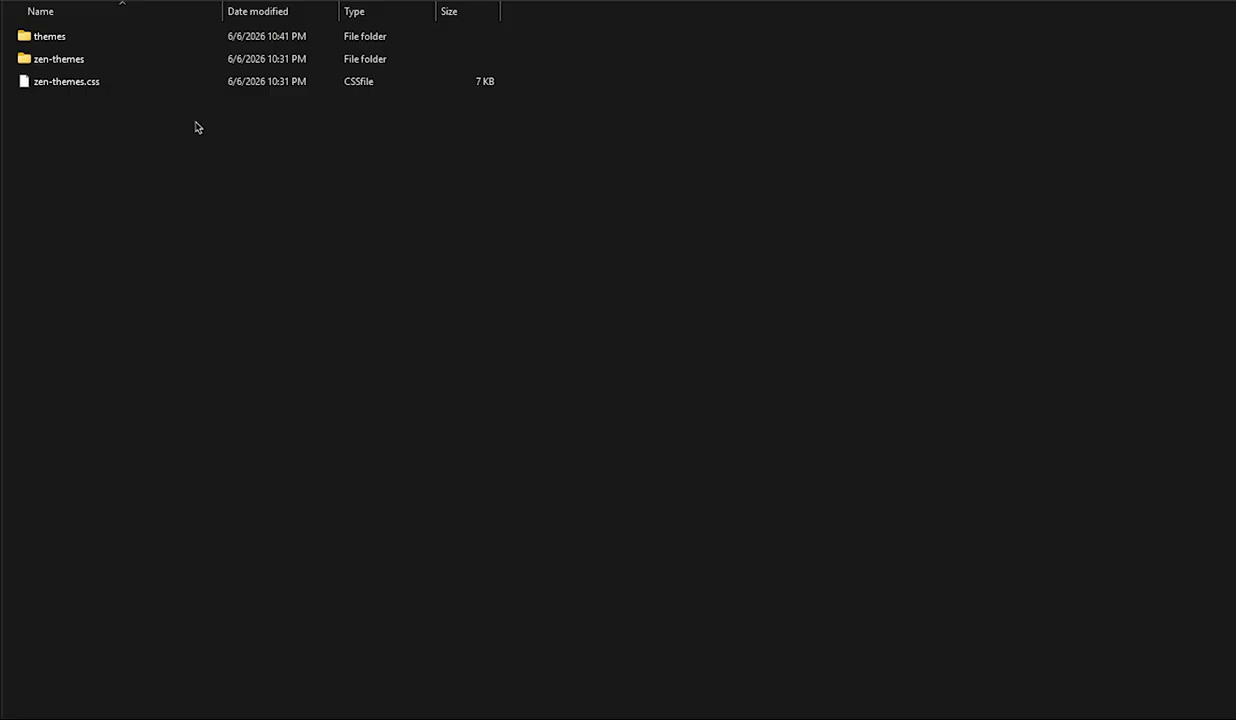
key(ctrl+v)
Switch back to Zen Browser and bring up the new tab search
key(alt+Tab)
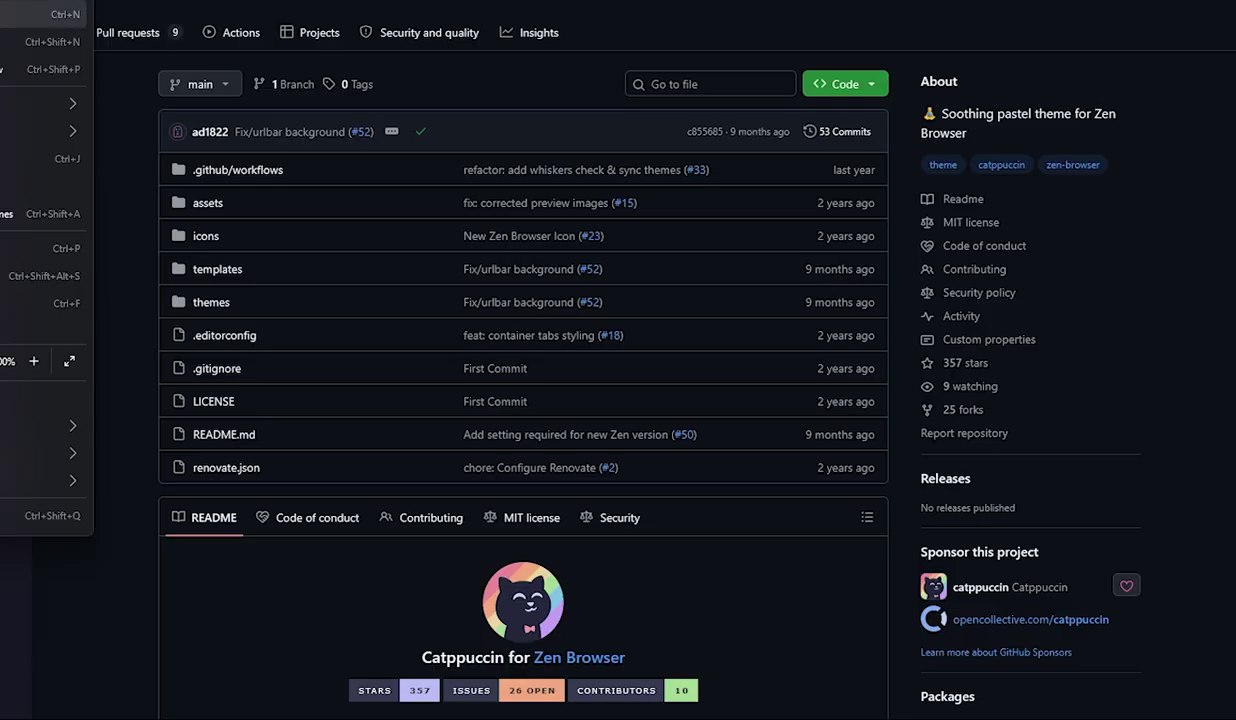
key(ctrl+t)
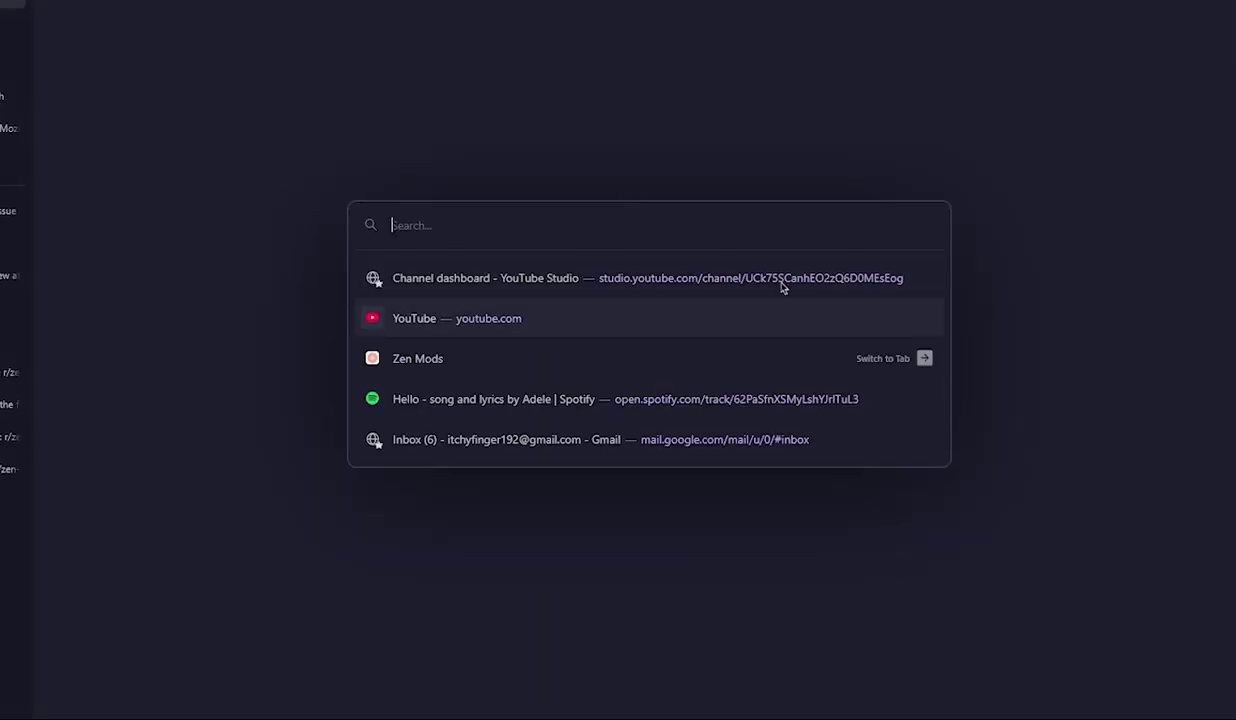